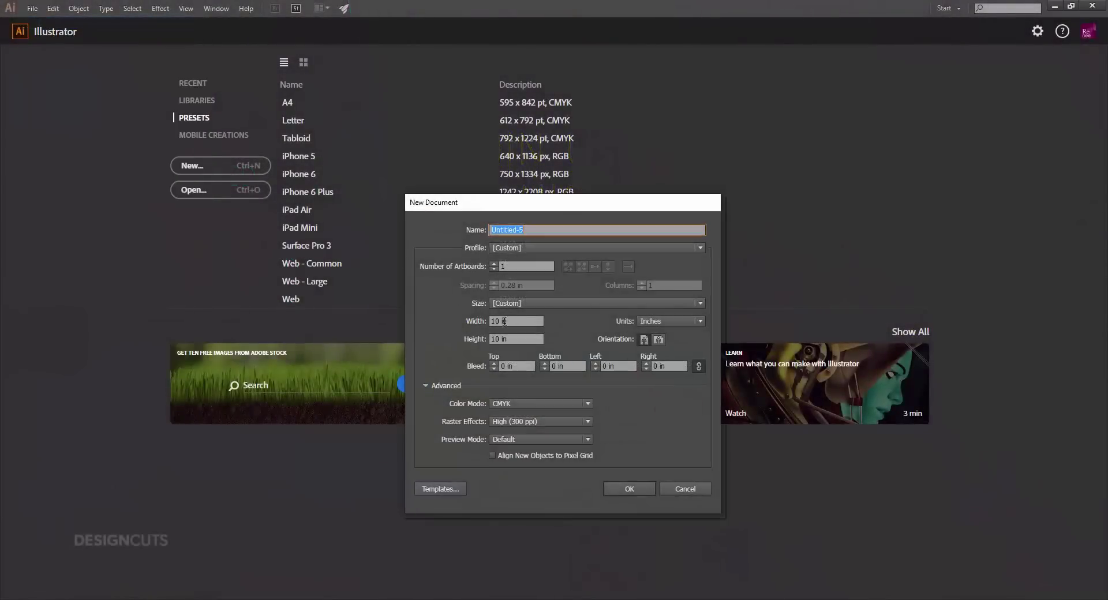
# Create a document named DC_MasqueradeBallFL_8fx11, 8.5 in wide and 11 in high, with a 0.125 in bleed on all sides.
pyautogui.write('DC_MasqueradeB')
pyautogui.write('allFL_8fx11')
pyautogui.doubleClick(499, 321)
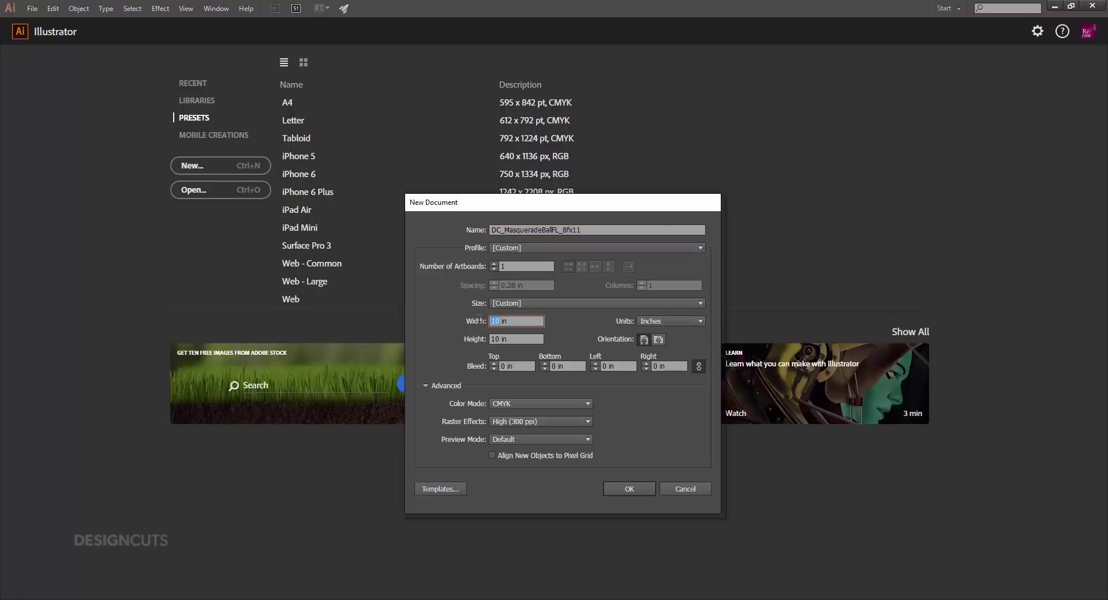
pyautogui.write('8.5')
pyautogui.press('Tab')
pyautogui.write('11')
pyautogui.press('Tab')
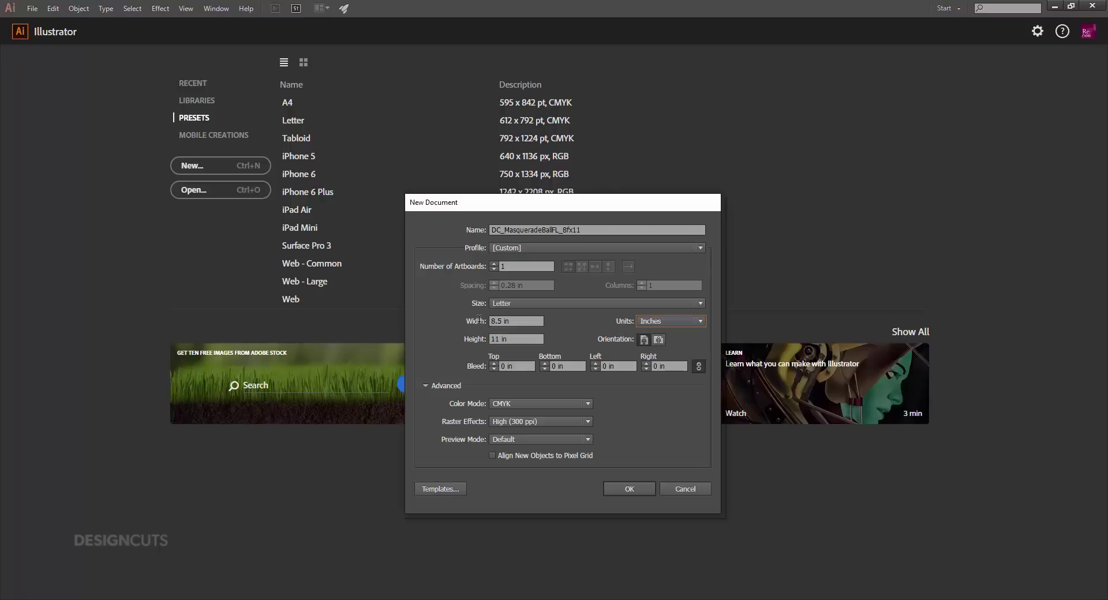
pyautogui.click(494, 364)
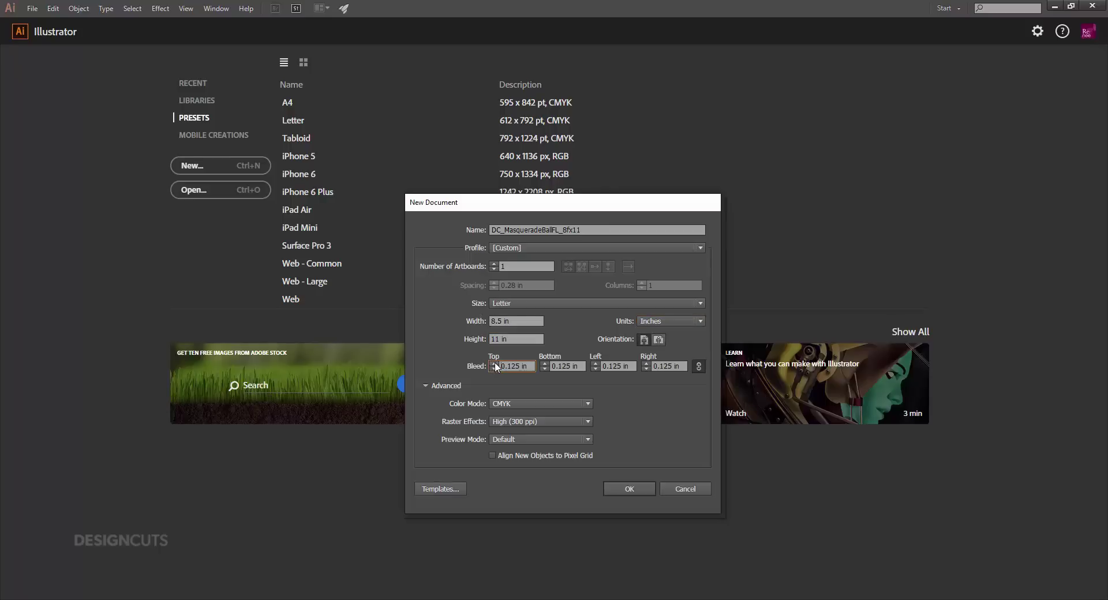
pyautogui.click(623, 487)
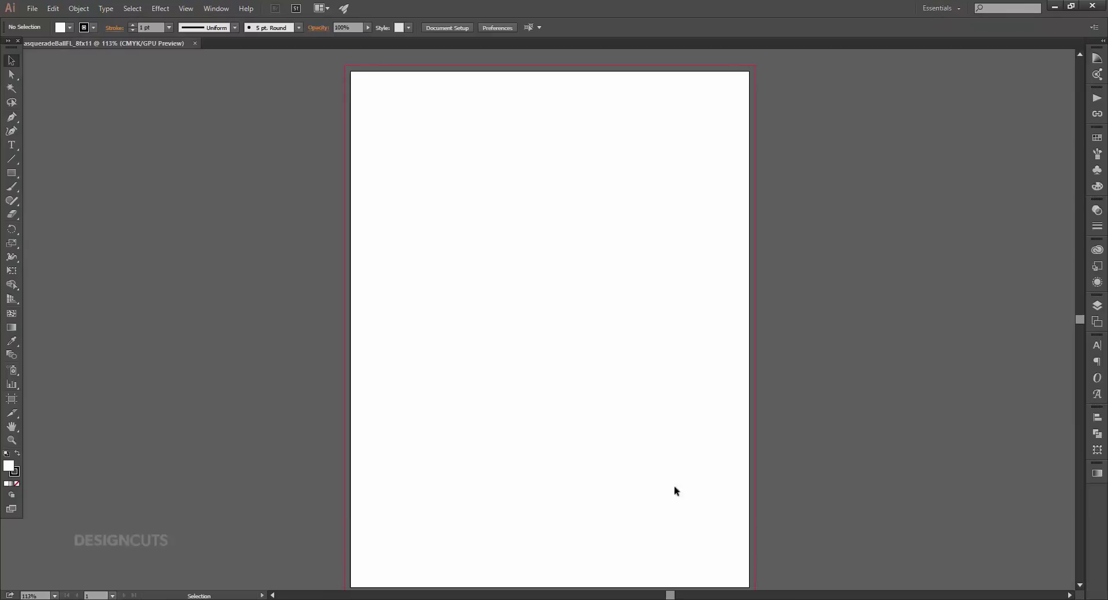
# Rename the document's only layer to Background.
pyautogui.click(1097, 305)
pyautogui.doubleClick(968, 314)
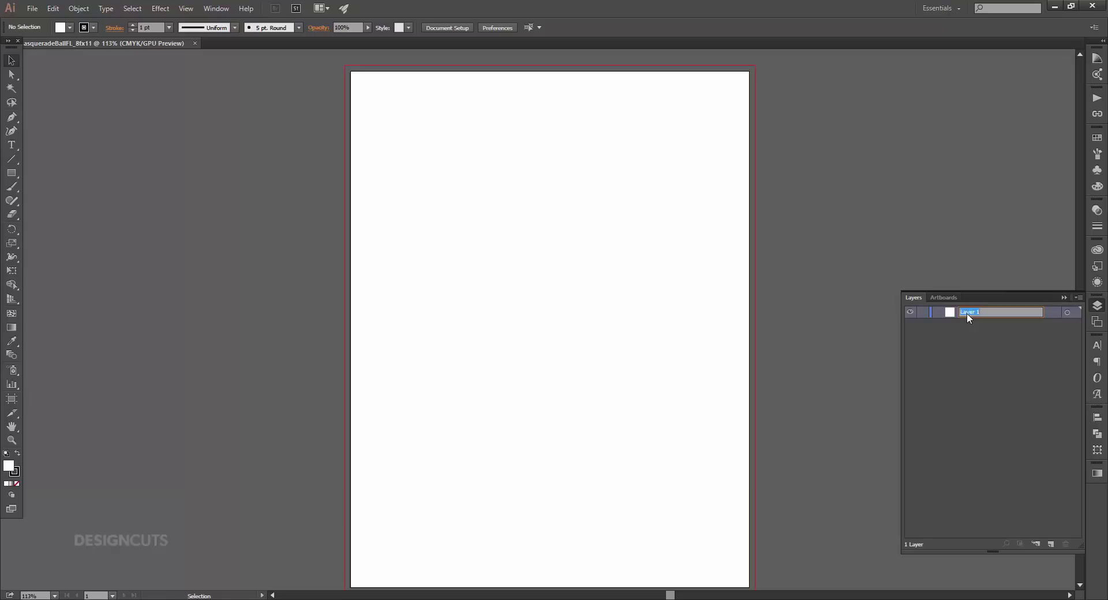
pyautogui.write('Background')
pyautogui.press('Return')
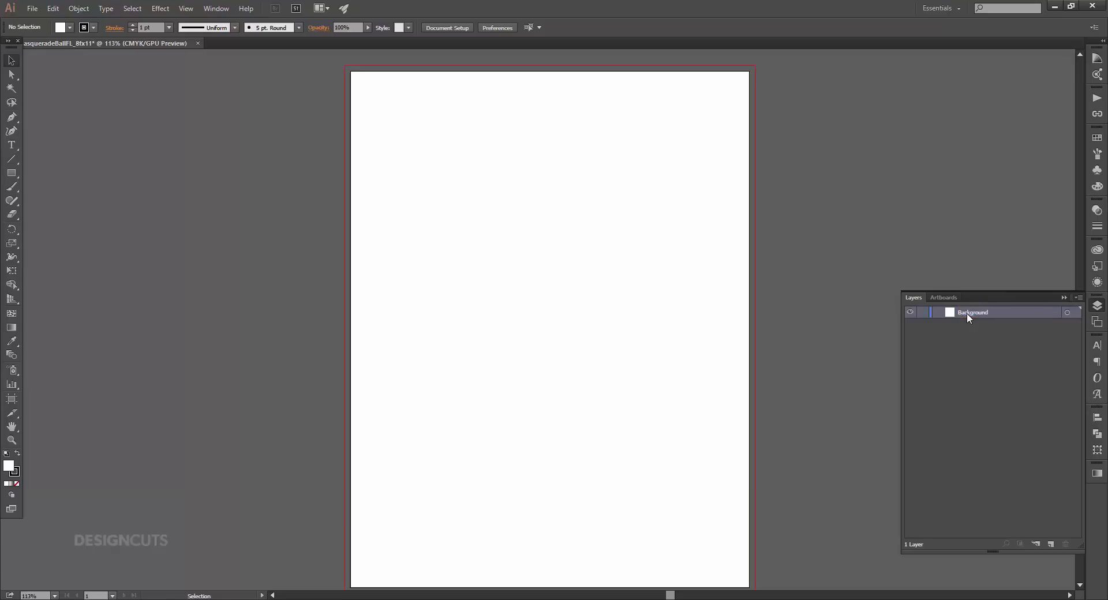
# Set the fill color to CMYK 60, 100, 22, 70.
pyautogui.doubleClick(10, 469)
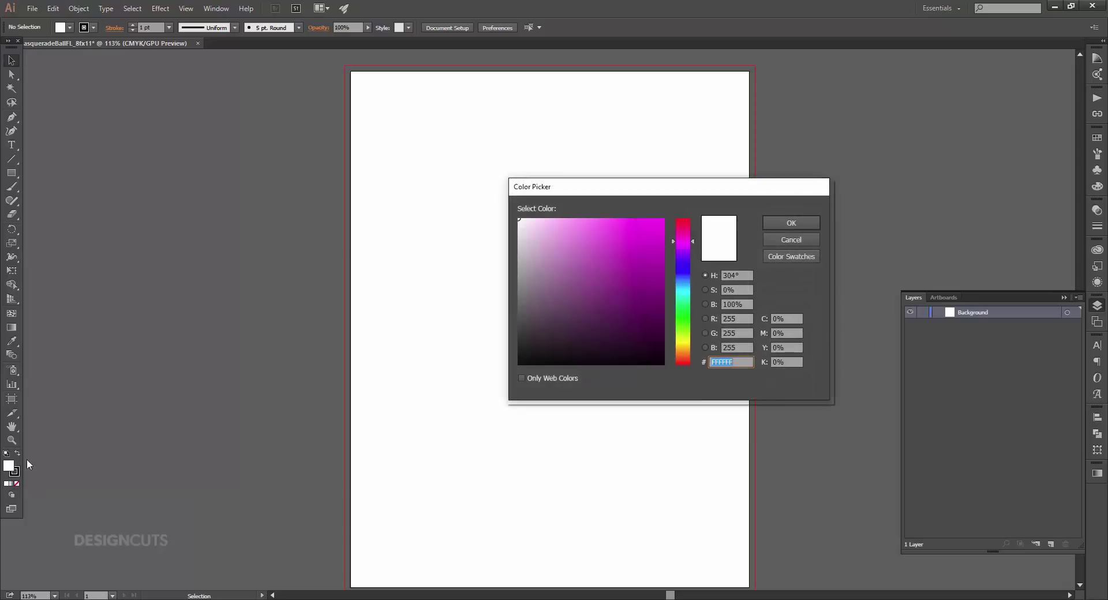
pyautogui.click(792, 318)
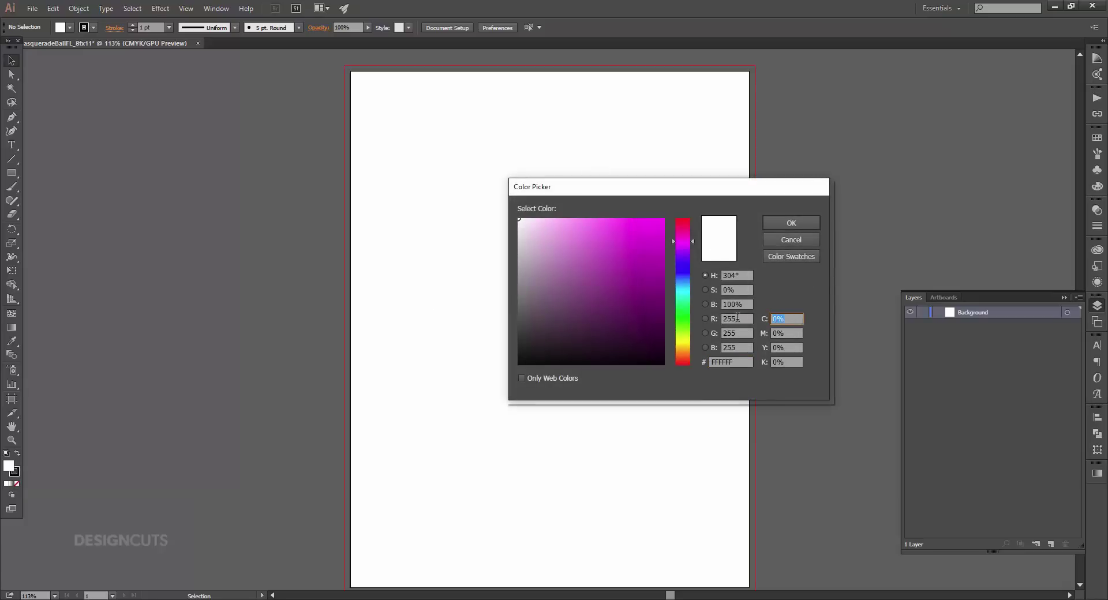
pyautogui.write('60')
pyautogui.press('Tab')
pyautogui.write('100')
pyautogui.press('Tab')
pyautogui.write('22')
pyautogui.press('Tab')
pyautogui.write('70')
pyautogui.press('Tab')
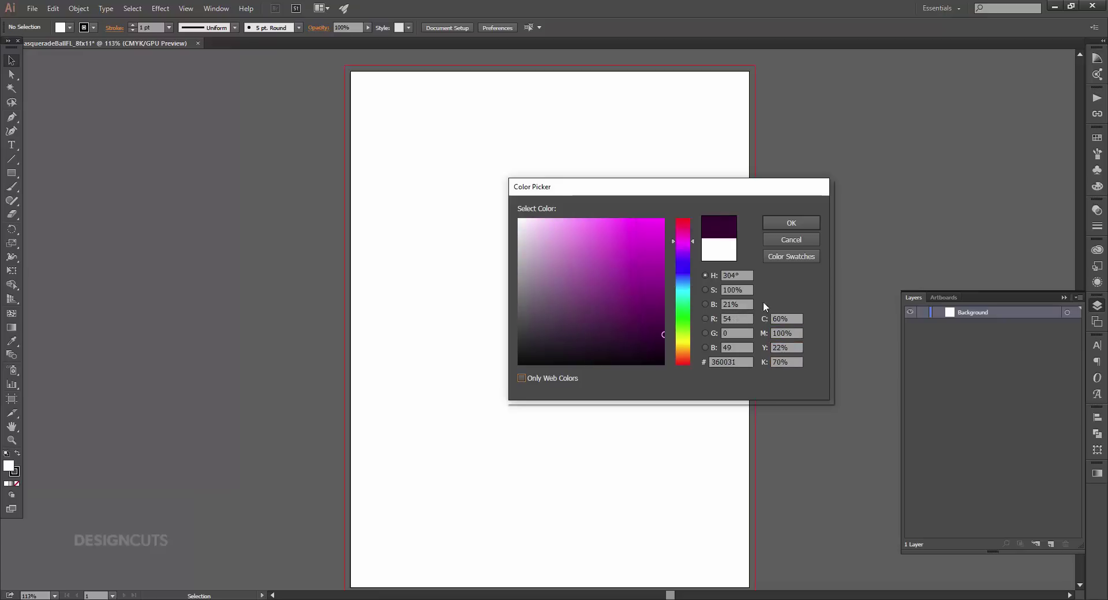
pyautogui.click(818, 226)
# Save the current fill color as a new swatch named Dark Purple.
pyautogui.click(1097, 137)
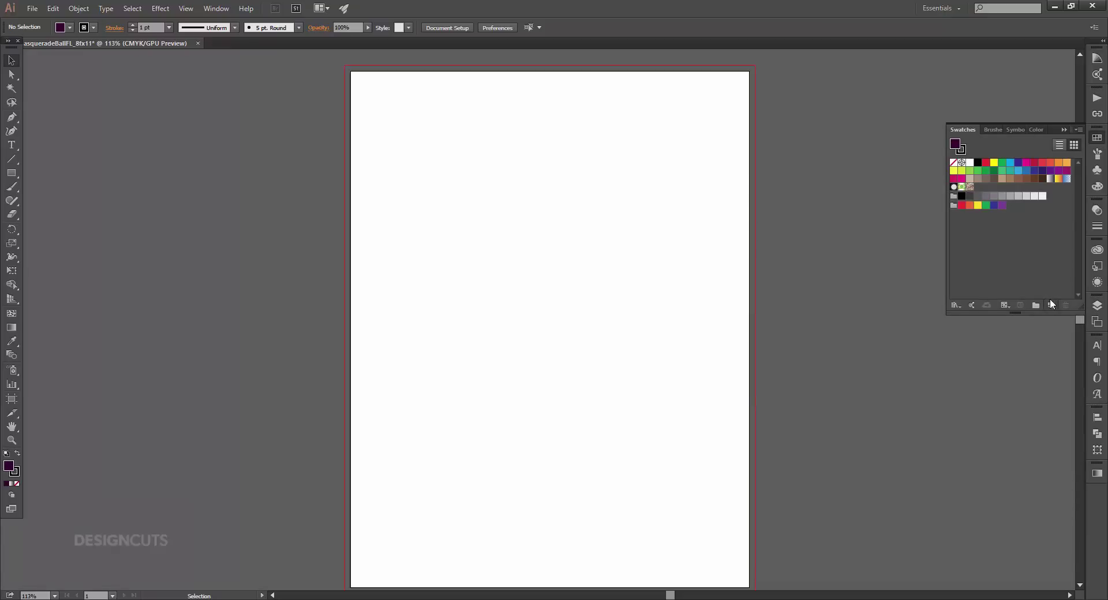
pyautogui.click(1050, 303)
pyautogui.write('Da')
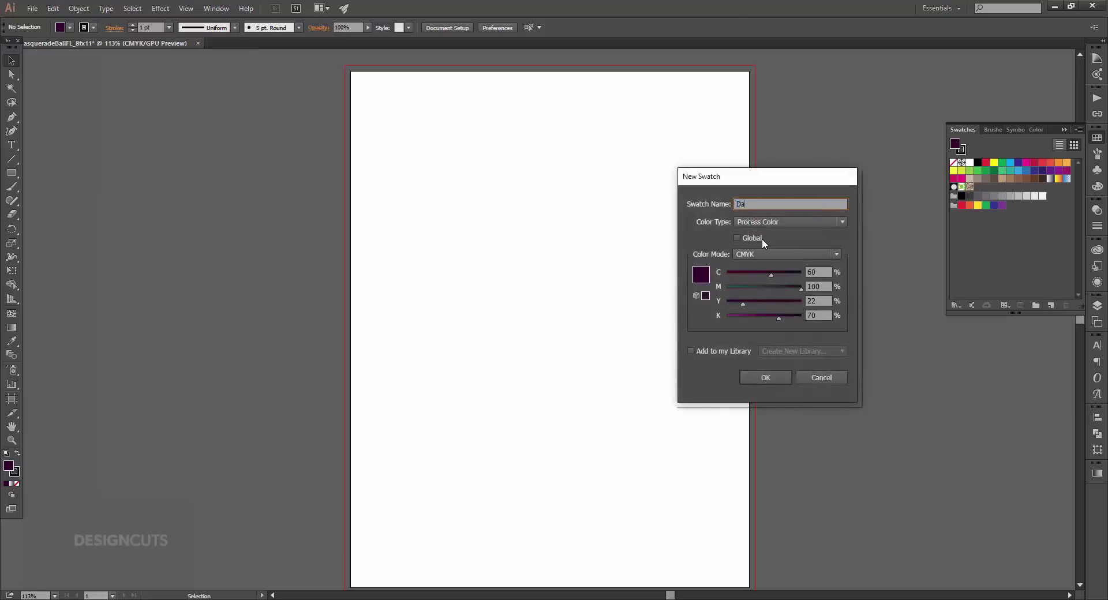
pyautogui.write('rk Purple')
pyautogui.press('Return')
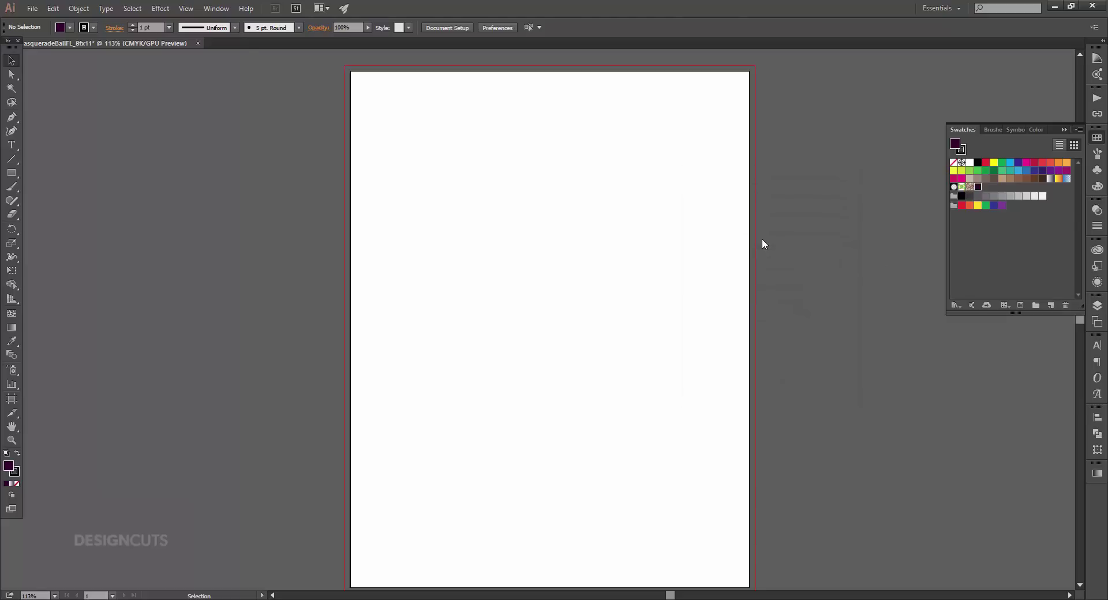
# Draw an 8.75 by 11.25 in rectangle and center it horizontally and vertically on the artboard.
pyautogui.click(11, 172)
pyautogui.click(395, 173)
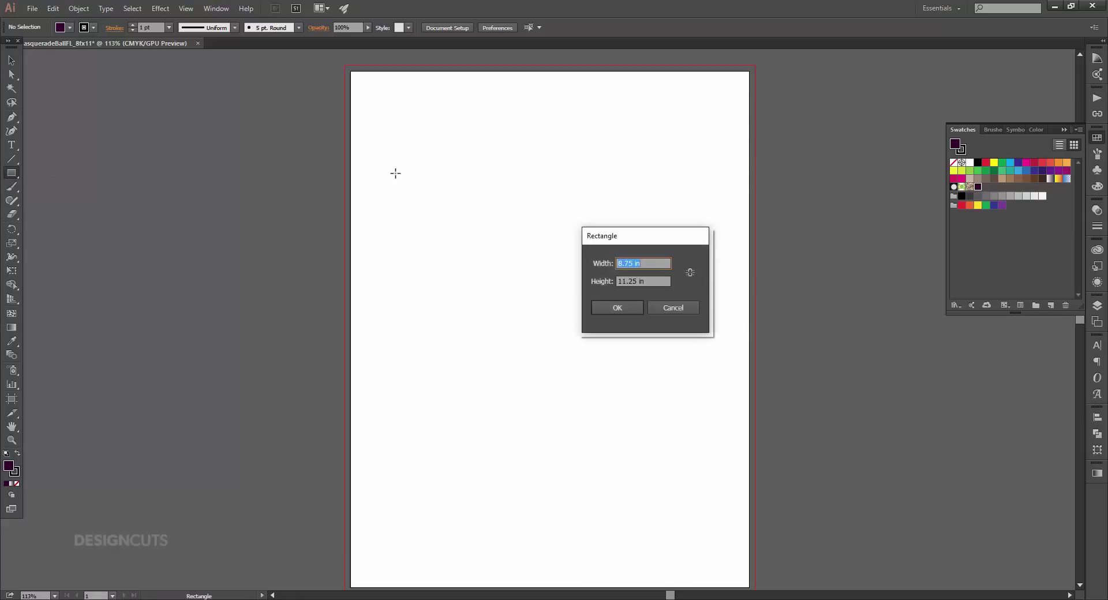
pyautogui.click(647, 281)
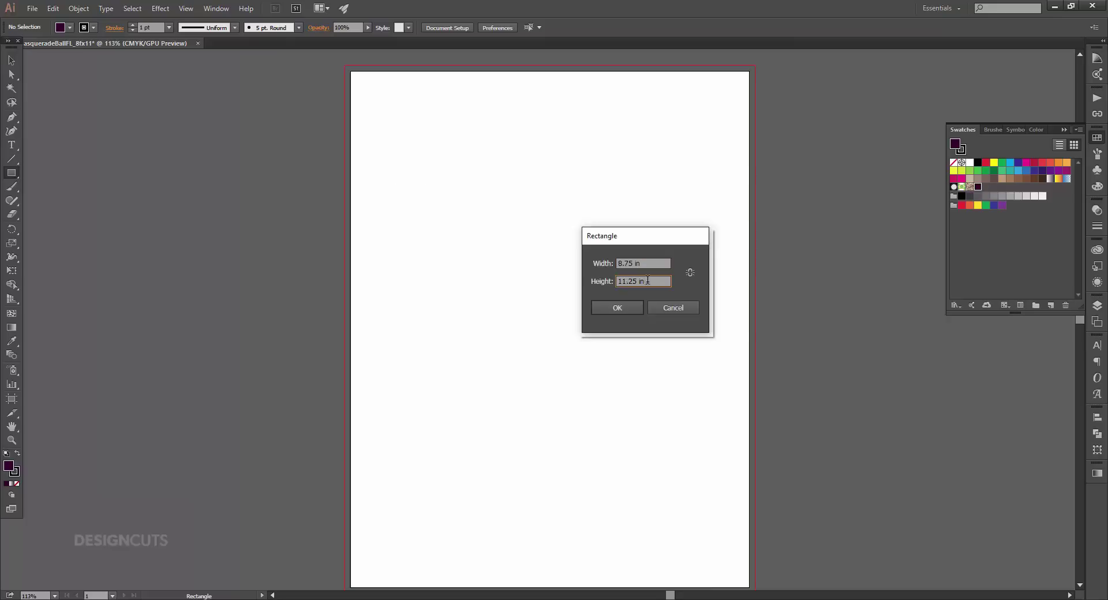
pyautogui.click(632, 304)
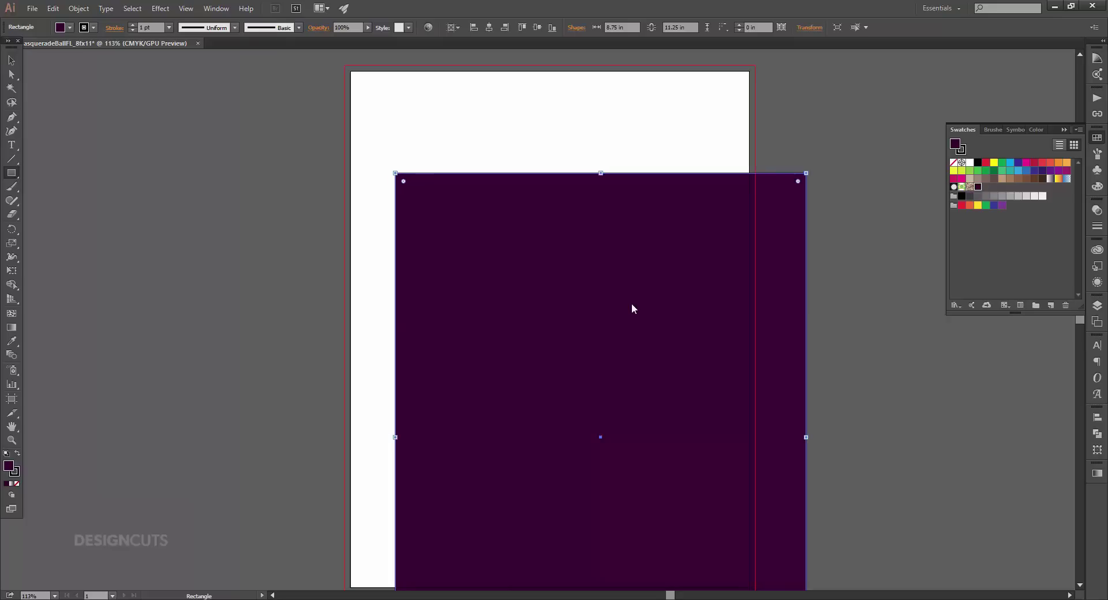
pyautogui.click(489, 28)
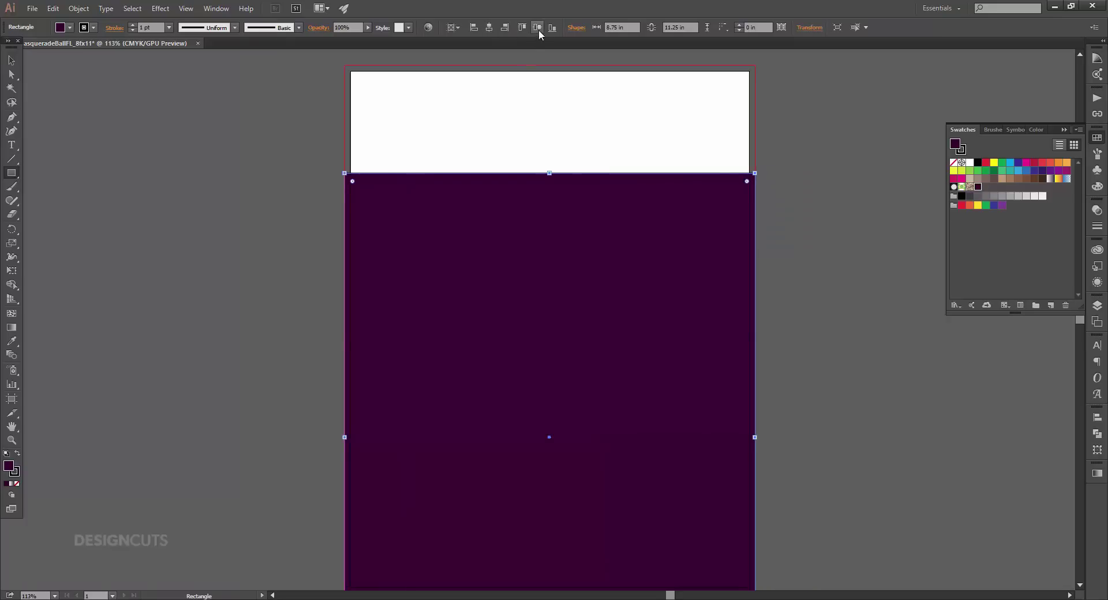
pyautogui.click(537, 28)
pyautogui.click(7, 62)
pyautogui.click(7, 61)
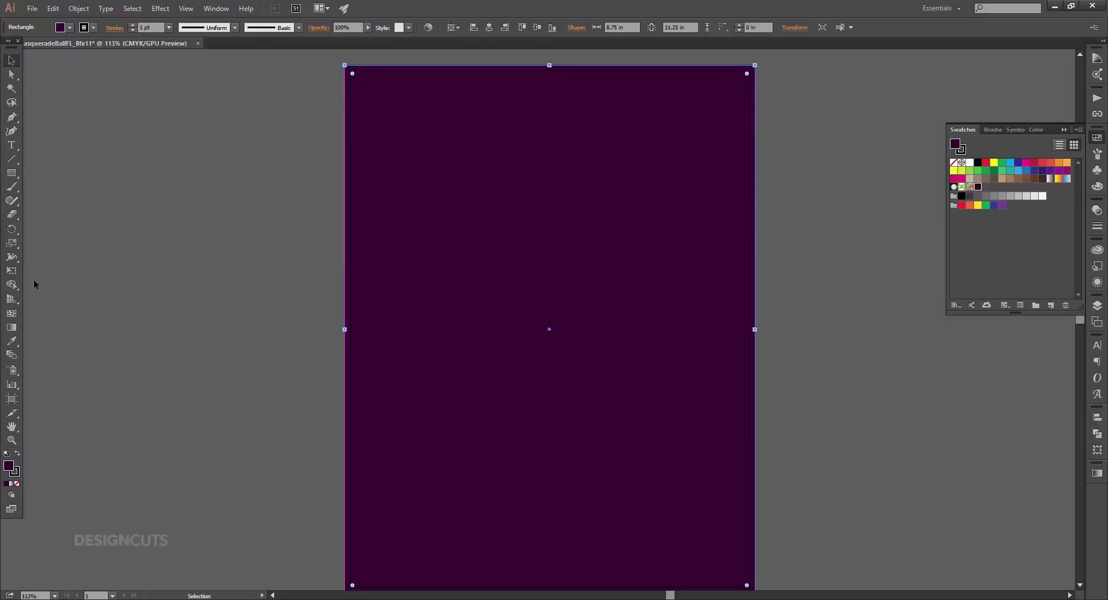
# Add a point text object containing the letter "a" in the upper half of the artboard.
pyautogui.click(10, 145)
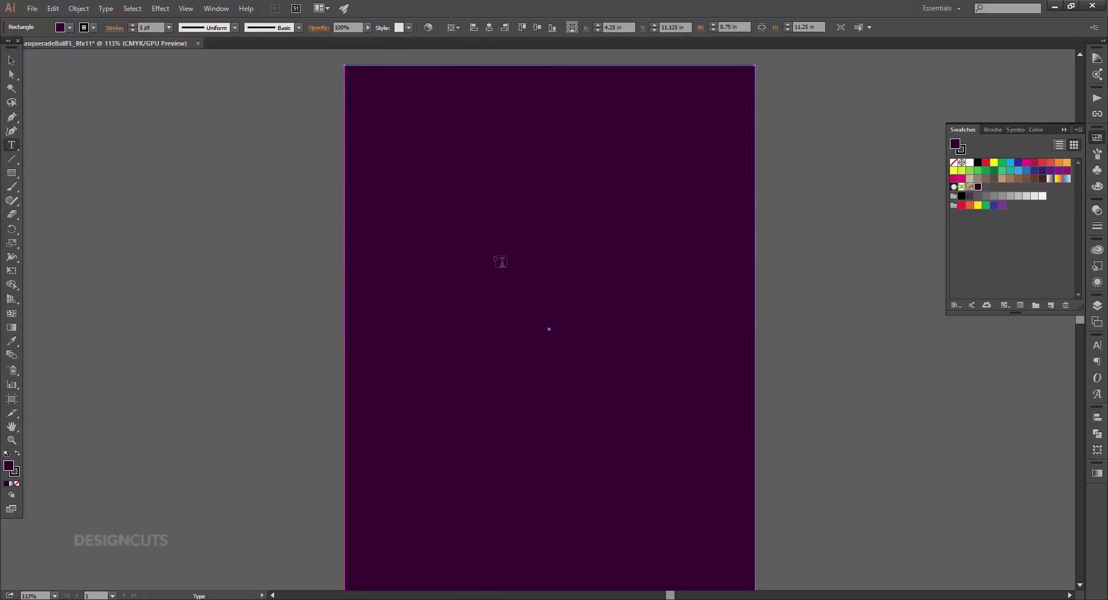
pyautogui.click(496, 258)
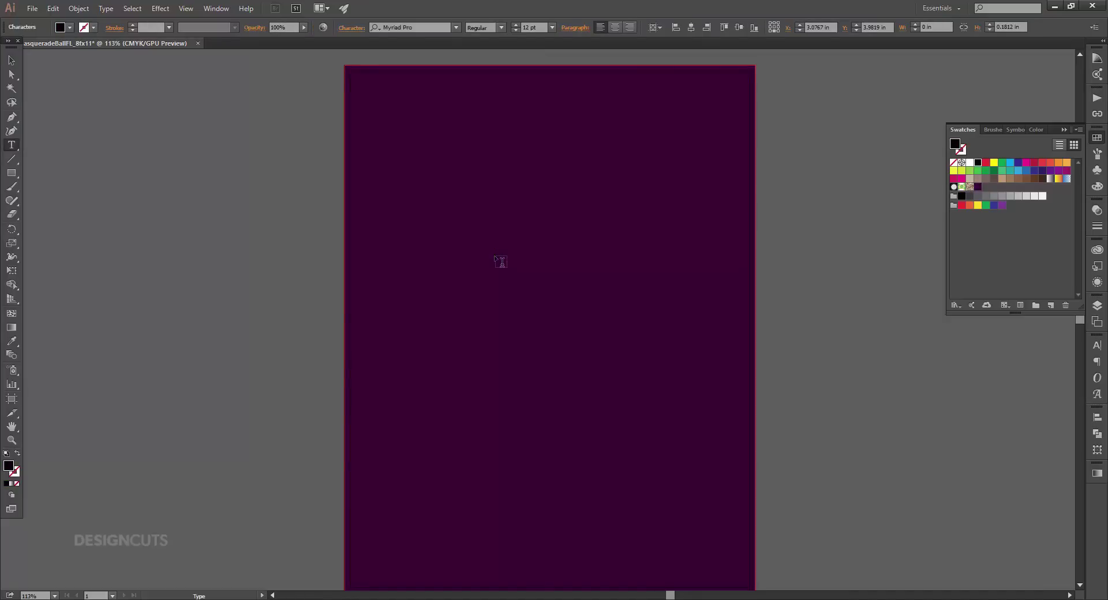
pyautogui.write('a')
pyautogui.click(12, 61)
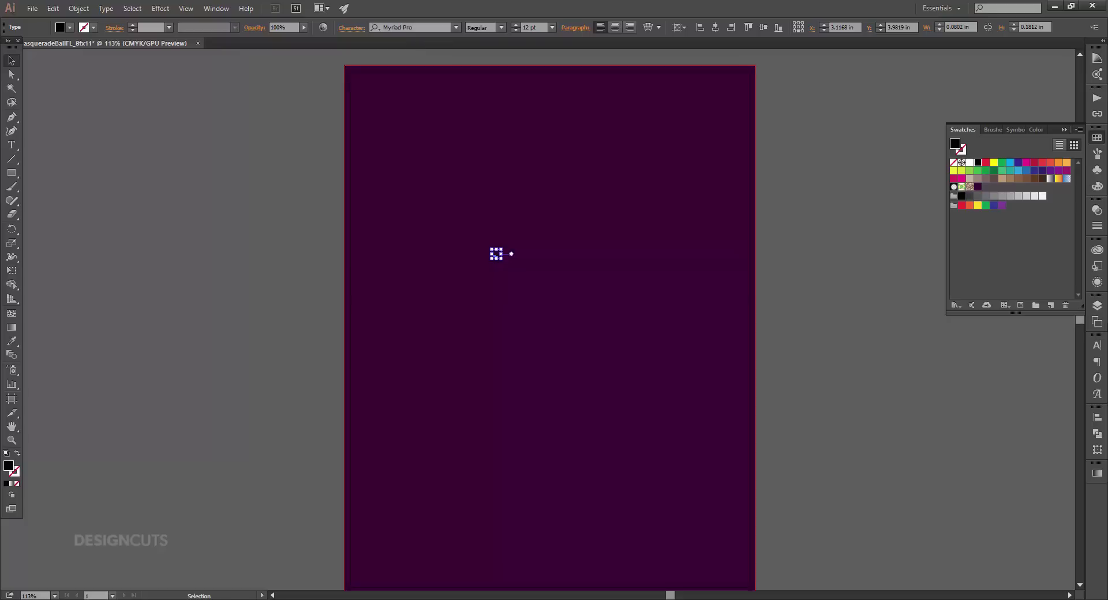
# Set the text's font to Inkheart Patterns and its size to 400 pt.
pyautogui.click(1097, 345)
pyautogui.click(1019, 369)
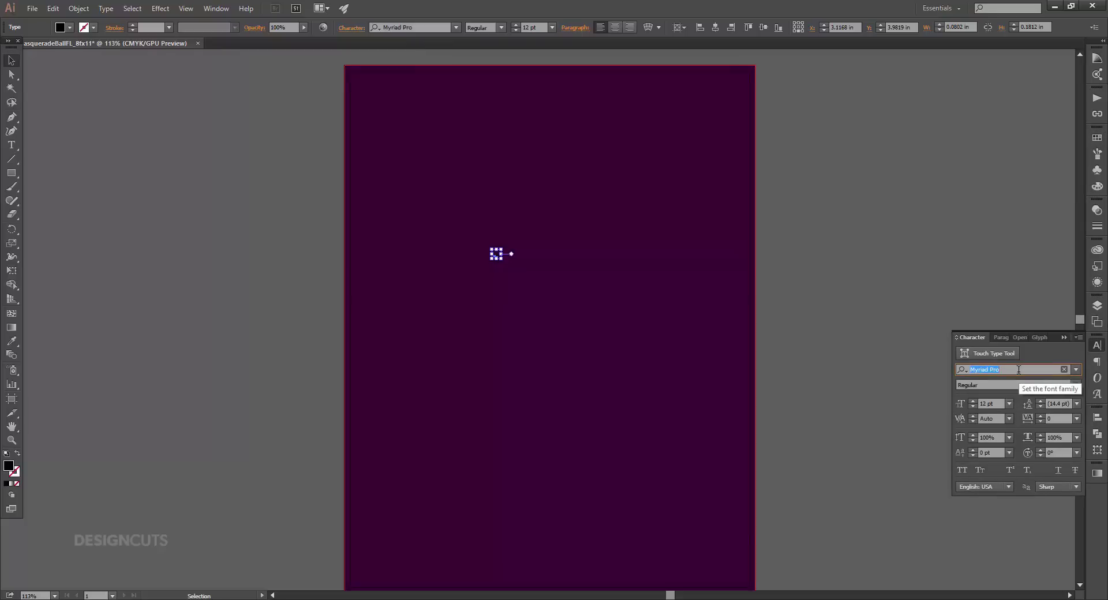
pyautogui.write('inkheart')
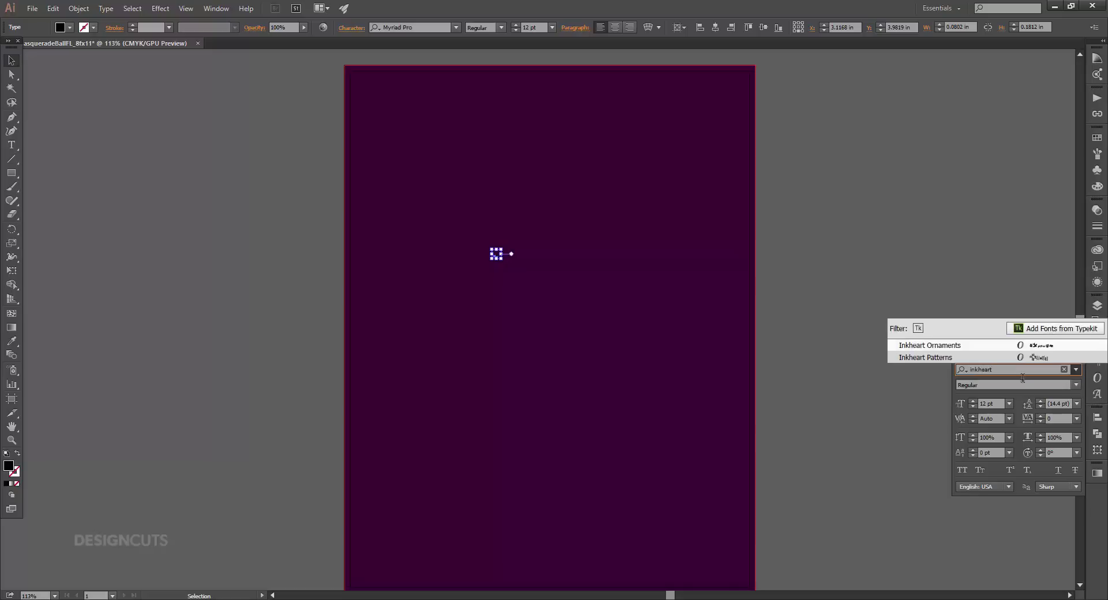
pyautogui.click(977, 357)
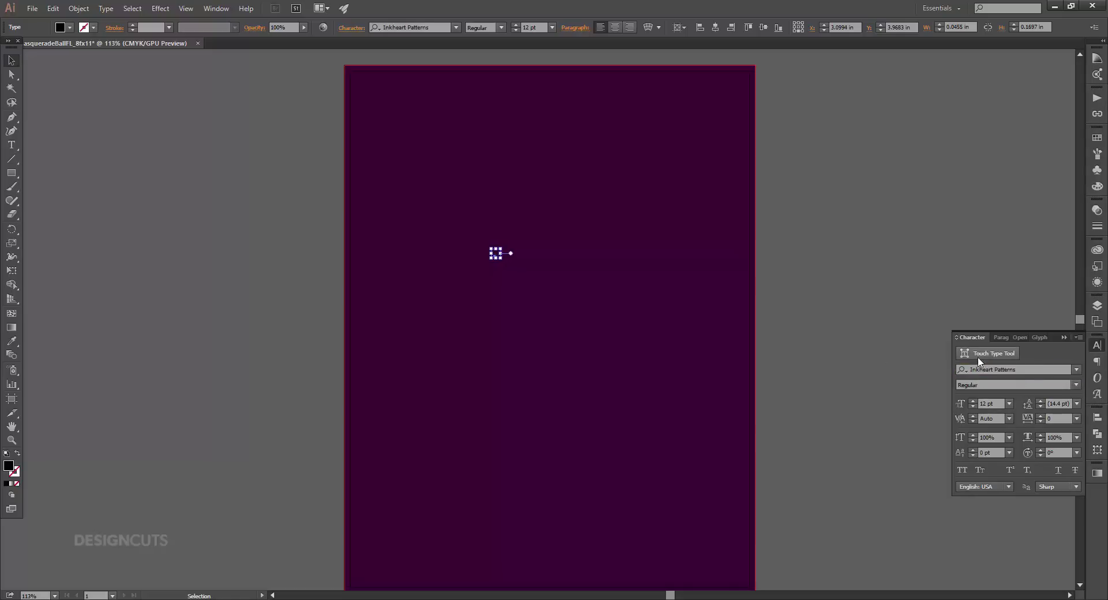
pyautogui.doubleClick(984, 403)
pyautogui.write('400')
pyautogui.press('Return')
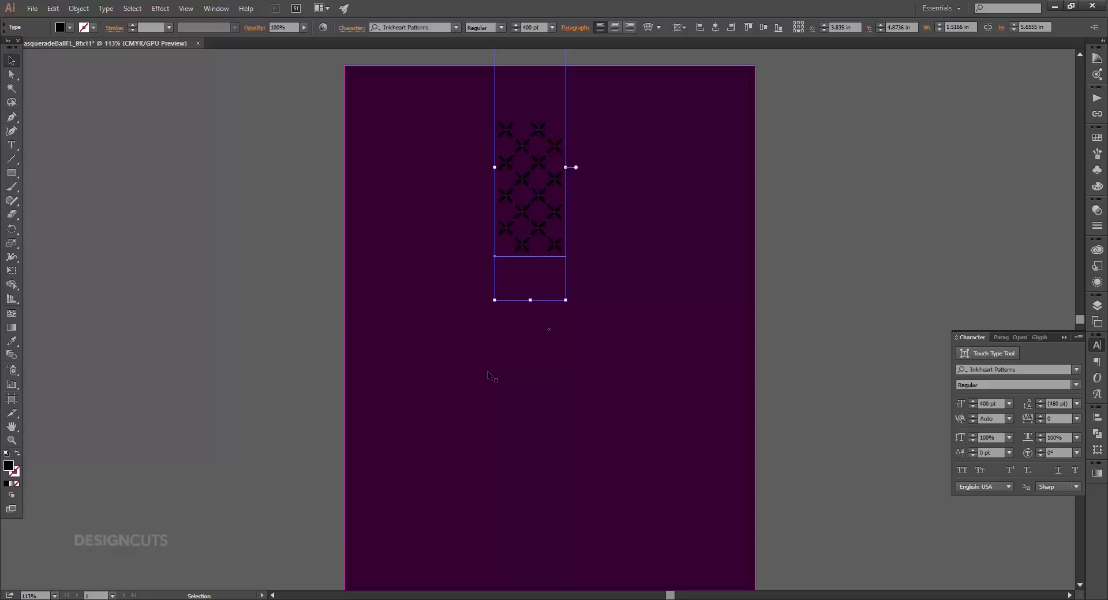
# Convert the pattern glyph to outlines and set its fill to CMYK 60, 100, 22, 80.
pyautogui.click(106, 8)
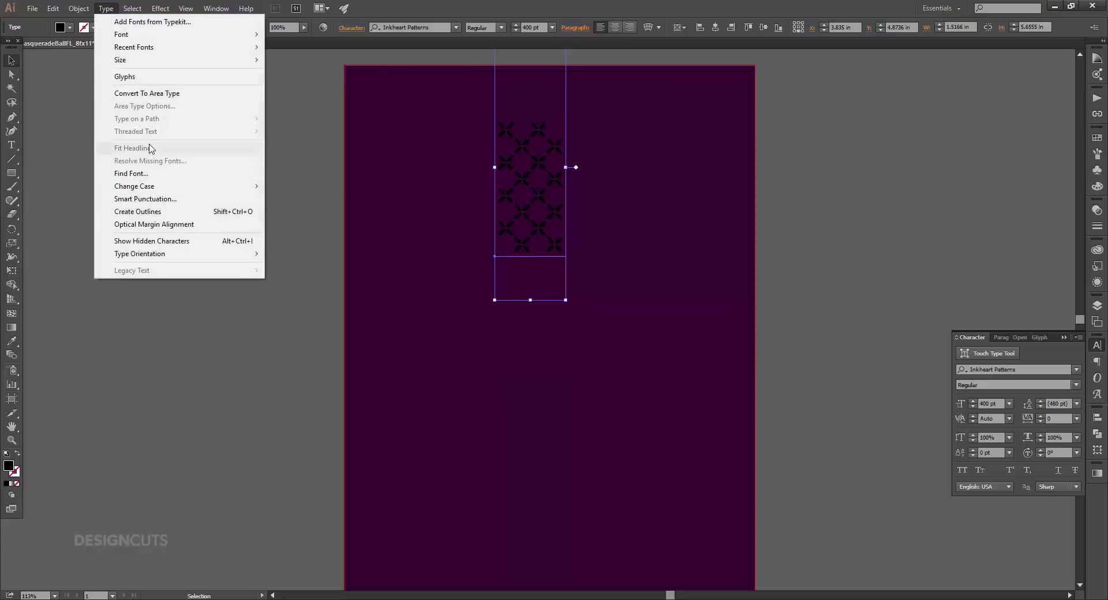
pyautogui.click(160, 212)
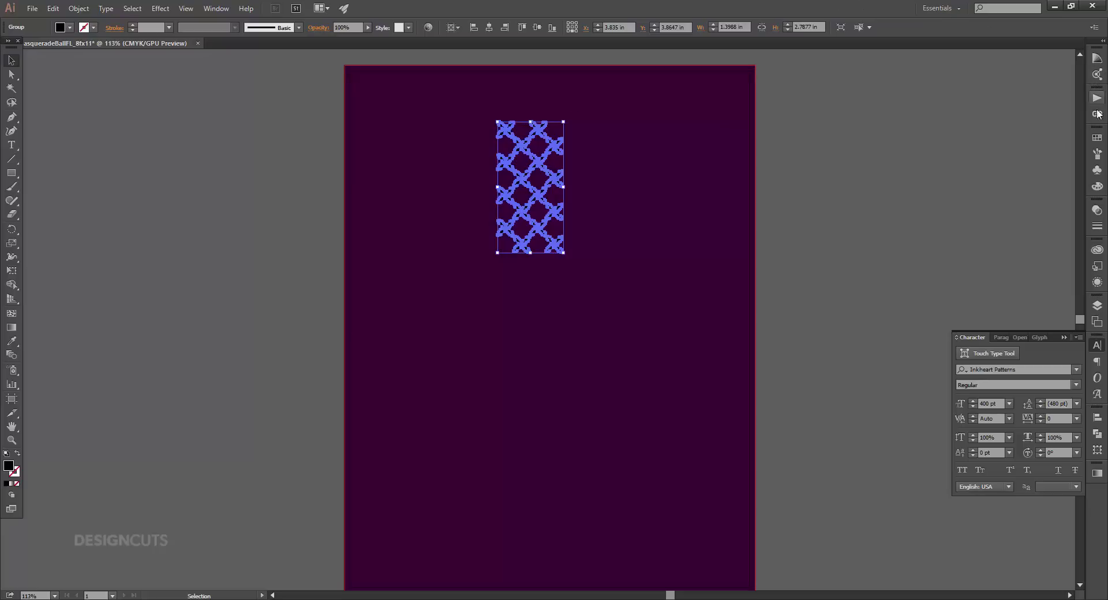
pyautogui.click(1097, 186)
pyautogui.click(1058, 142)
pyautogui.write('60')
pyautogui.press('Tab')
pyautogui.write('100')
pyautogui.press('Tab')
pyautogui.write('22')
pyautogui.press('Tab')
pyautogui.write('80')
pyautogui.press('Tab')
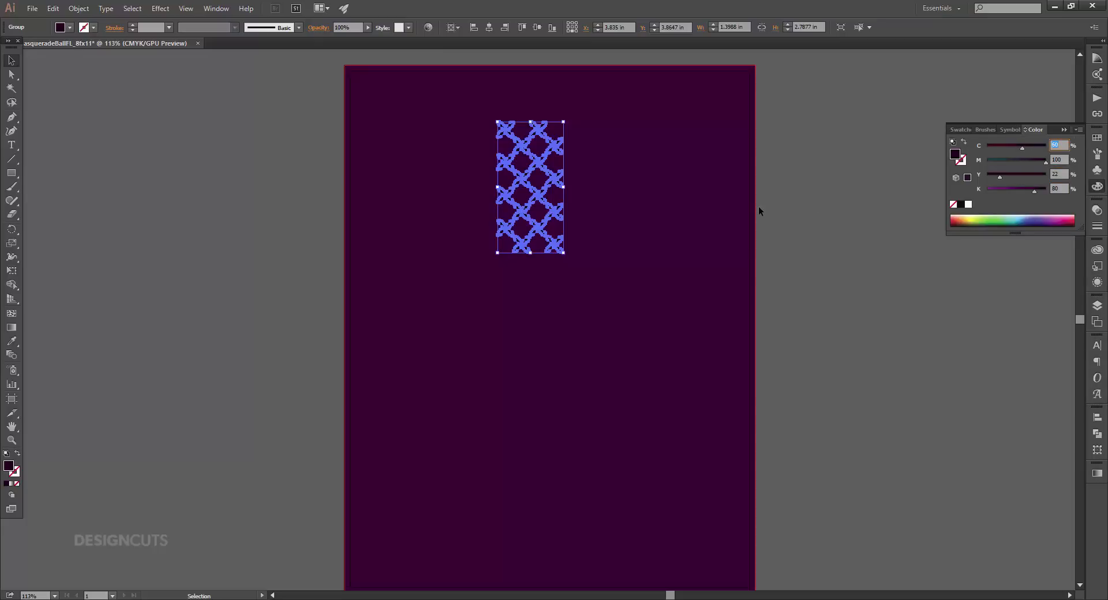
# Make a pattern named Purple Xs from the outlined glyph and delete the original artwork from the artboard.
pyautogui.click(81, 8)
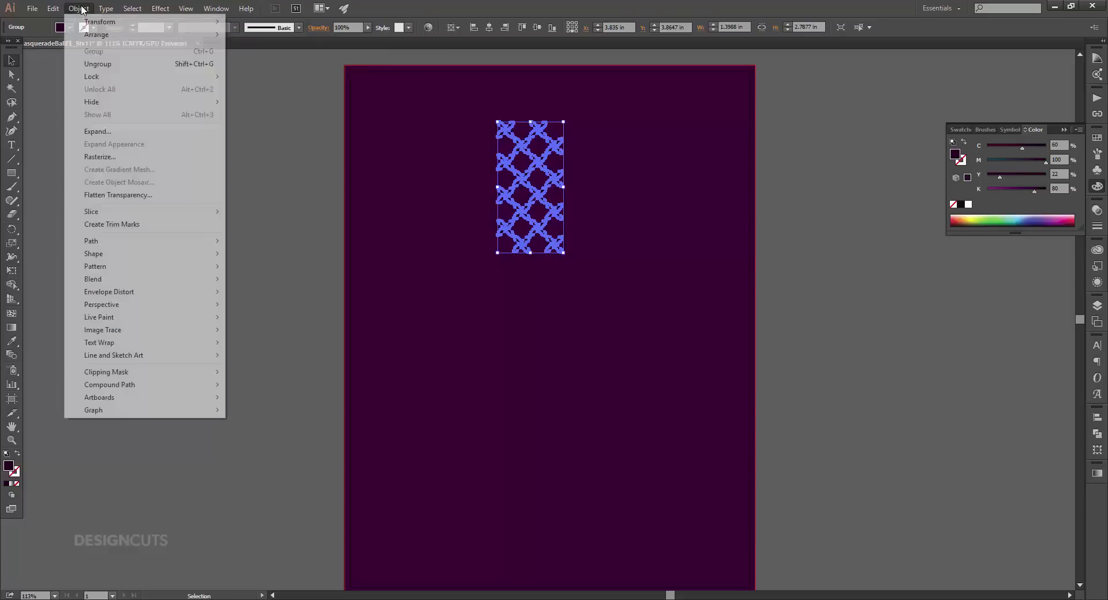
pyautogui.moveTo(175, 266)
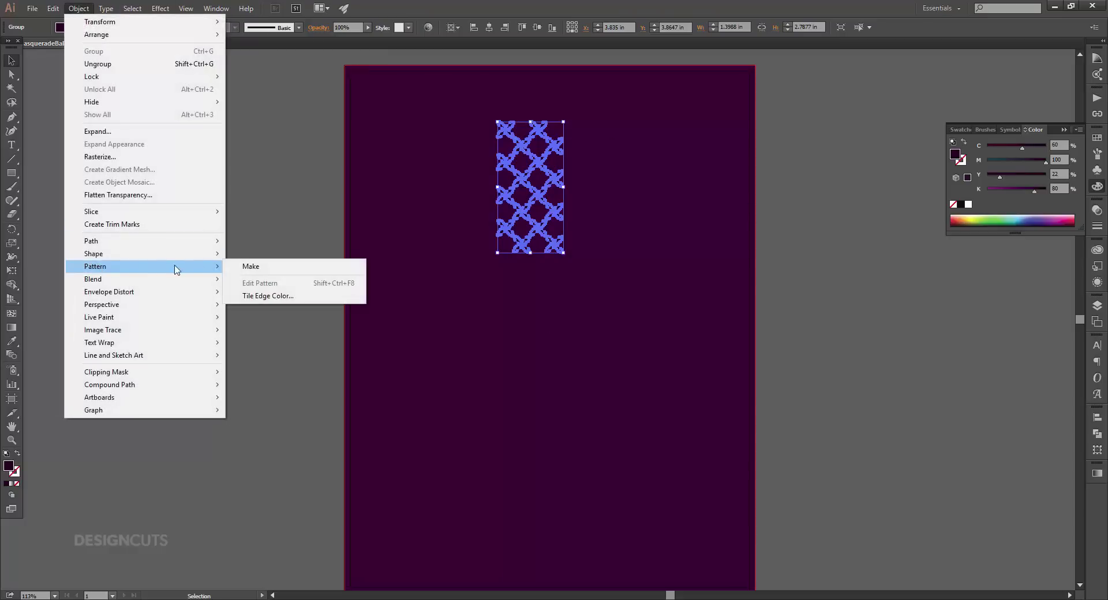
pyautogui.click(264, 273)
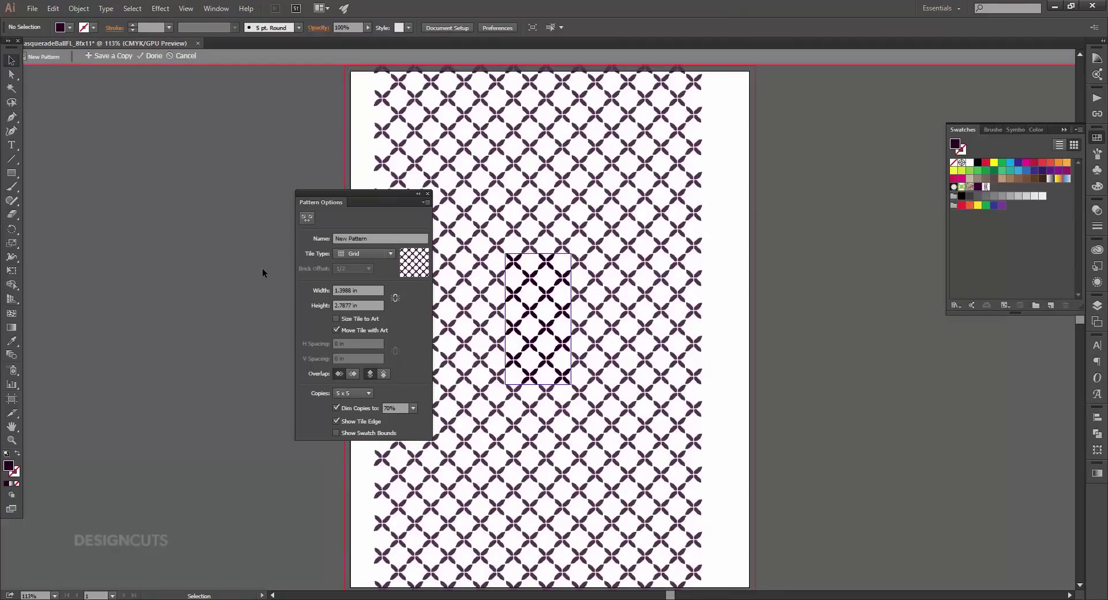
pyautogui.click(367, 237)
pyautogui.write('Purple Xs')
pyautogui.click(149, 56)
pyautogui.click(148, 56)
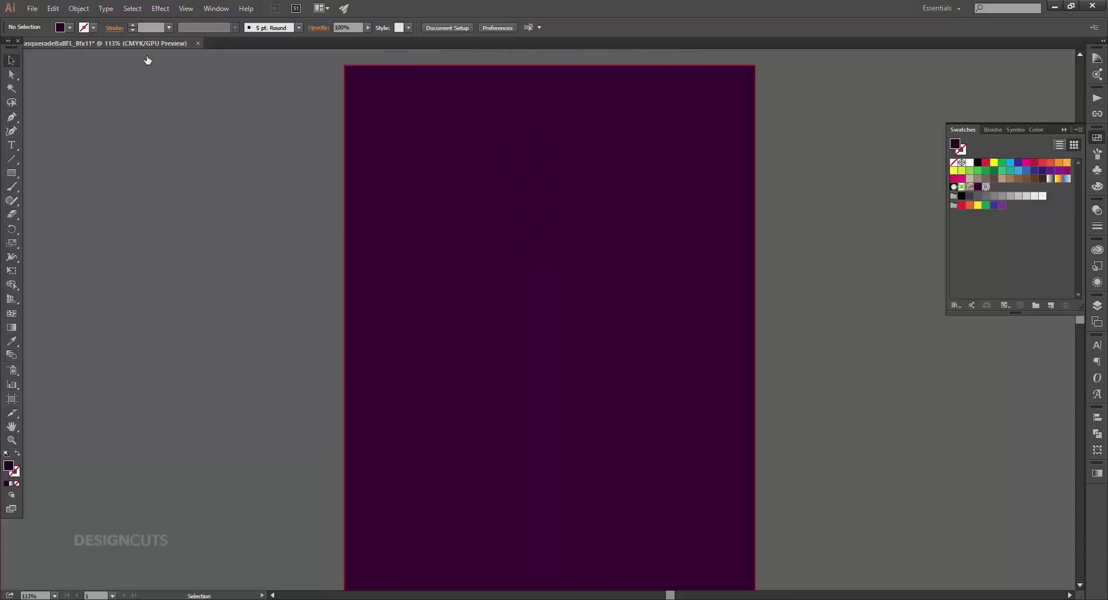
pyautogui.click(521, 172)
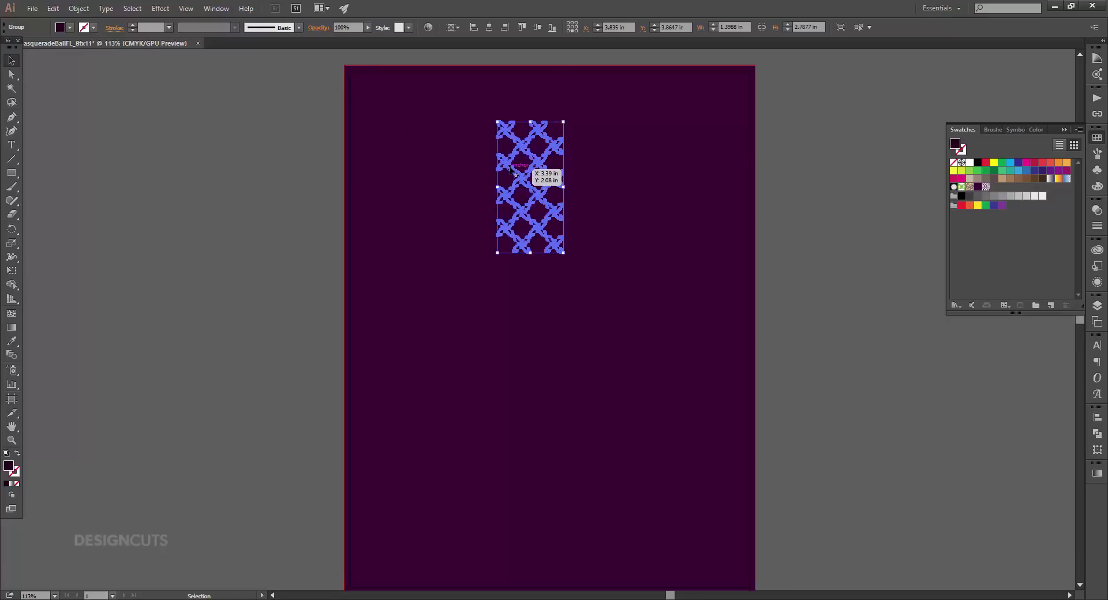
pyautogui.press('Delete')
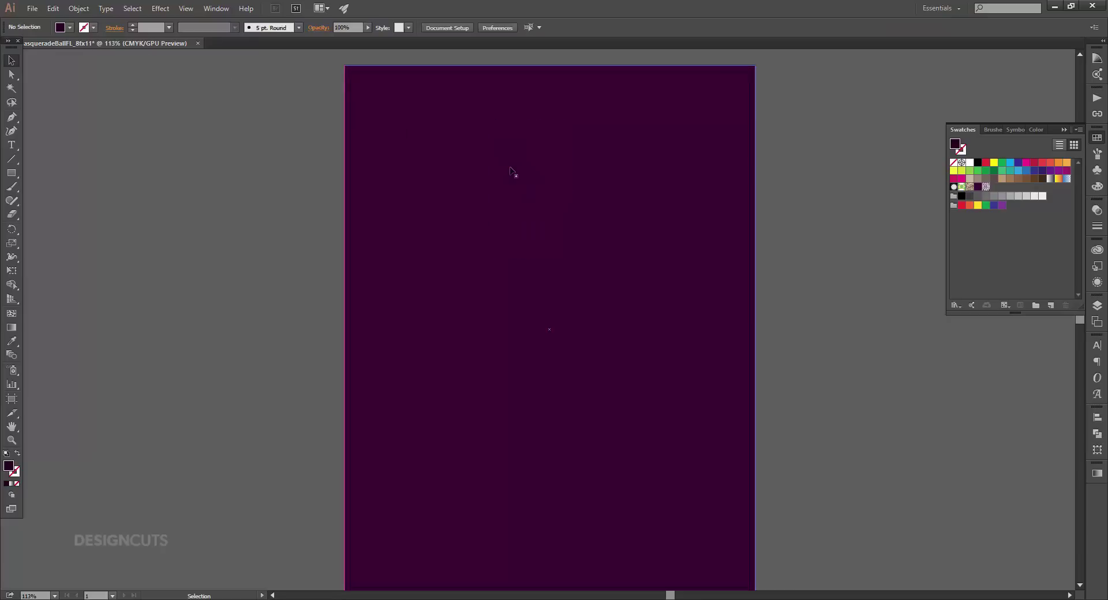
# Fill a duplicate of the background rectangle, stacked in front of it, with the Purple Xs pattern and lock the Background layer.
pyautogui.click(460, 158)
pyautogui.press('a')
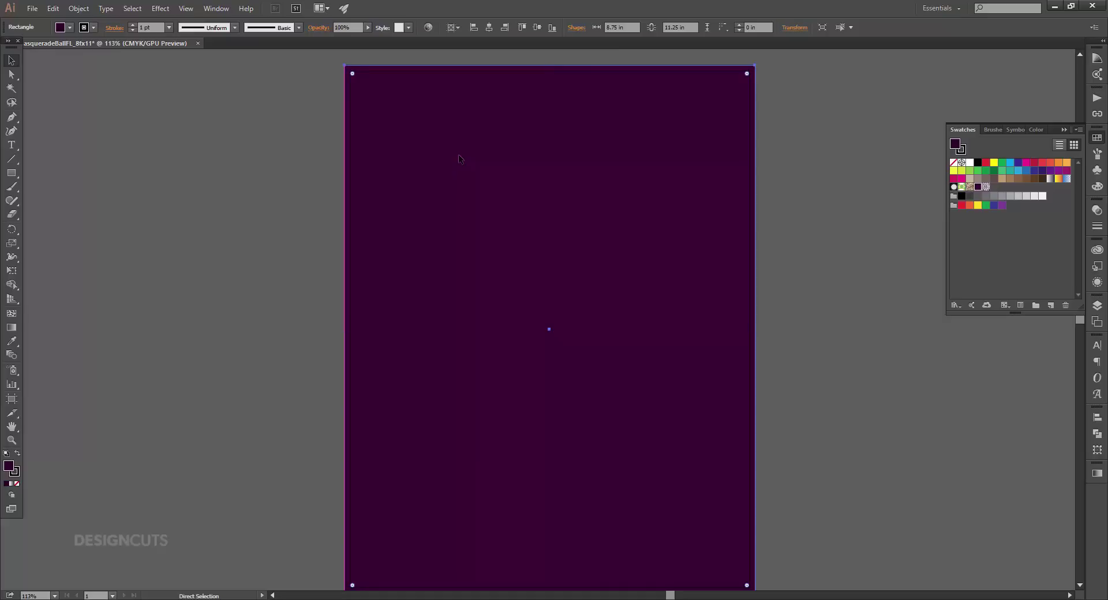
pyautogui.press('v')
pyautogui.click(985, 187)
pyautogui.click(1097, 305)
pyautogui.click(922, 313)
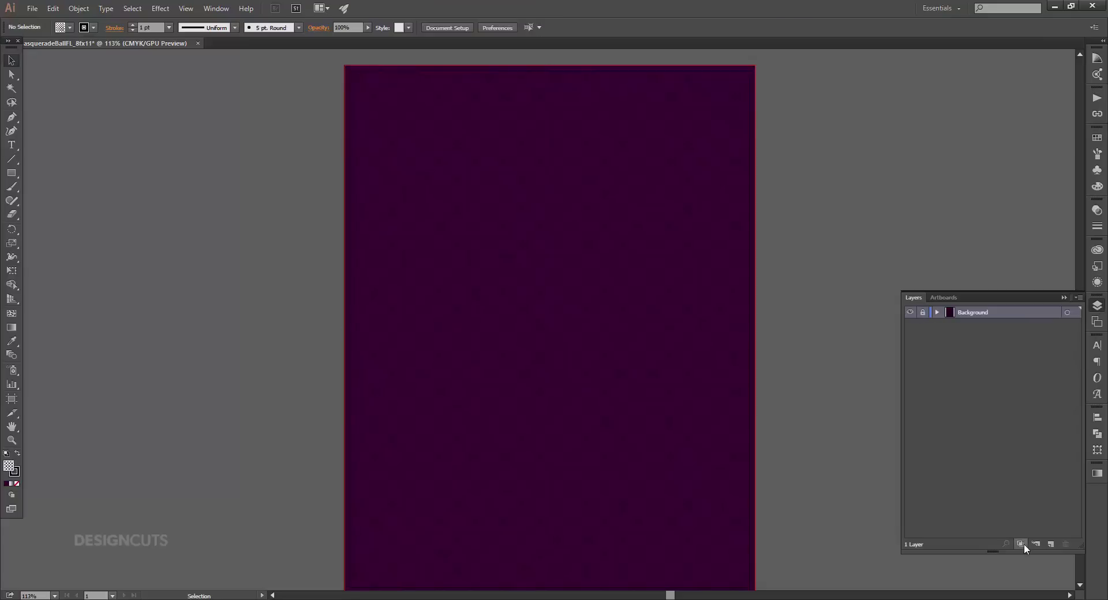
# Create a new layer above Background and name it Border.
pyautogui.click(1050, 544)
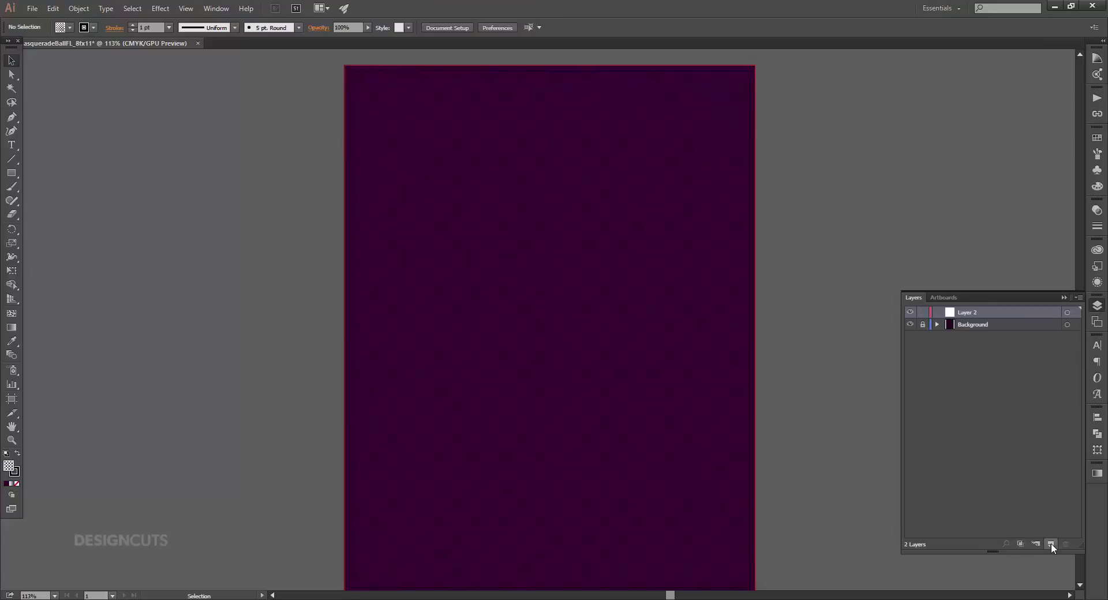
pyautogui.doubleClick(960, 314)
pyautogui.write('Border')
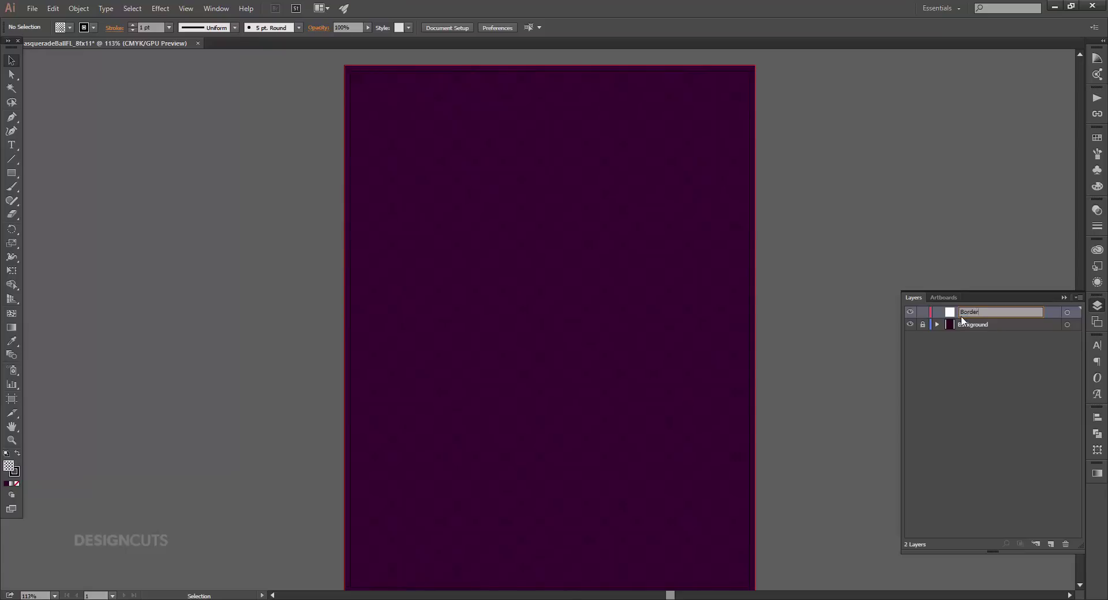
pyautogui.press('Return')
# Add point text with the letter a near the upper middle of the flyer on the Border layer.
pyautogui.click(15, 145)
pyautogui.click(441, 284)
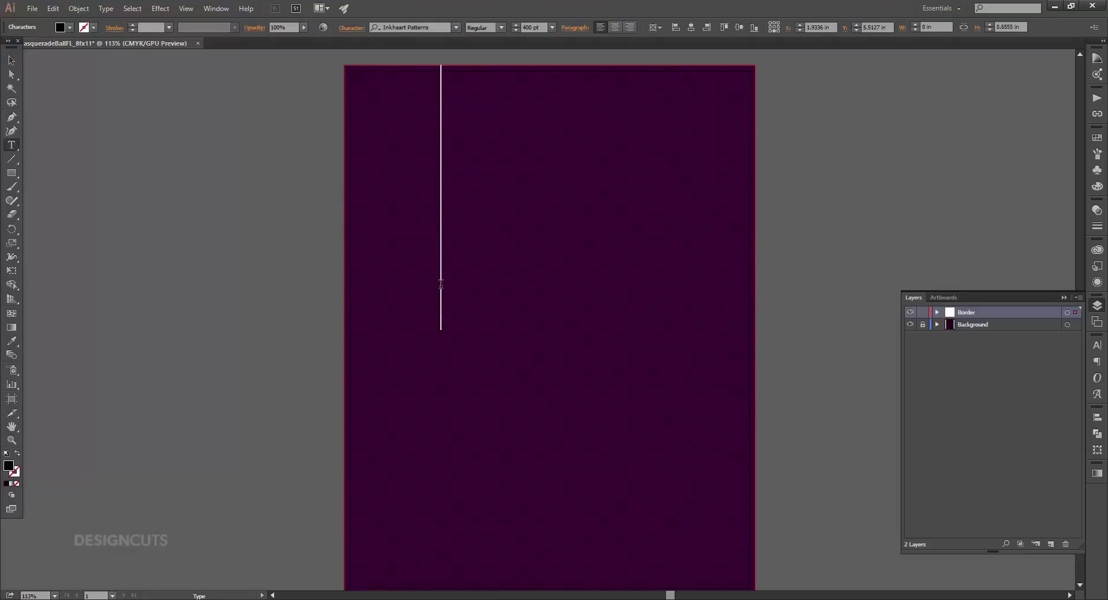
pyautogui.write('a')
pyautogui.click(12, 60)
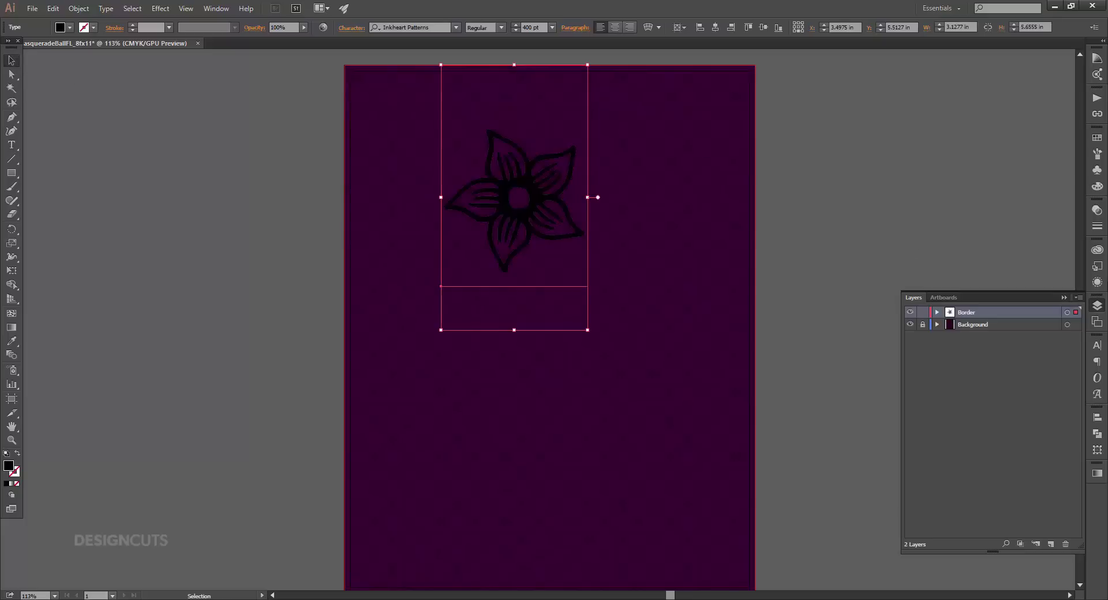
# Set the new text's font to Microbrew Soft Ornaments and its size to 200 pt.
pyautogui.click(1096, 345)
pyautogui.click(987, 369)
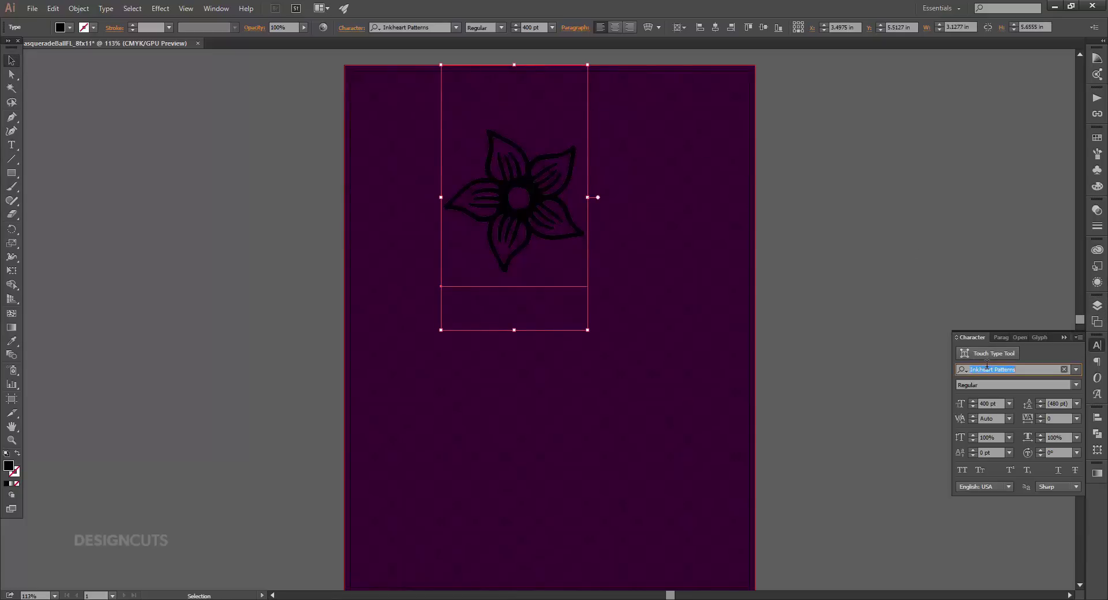
pyautogui.write('microbrew')
pyautogui.click(983, 358)
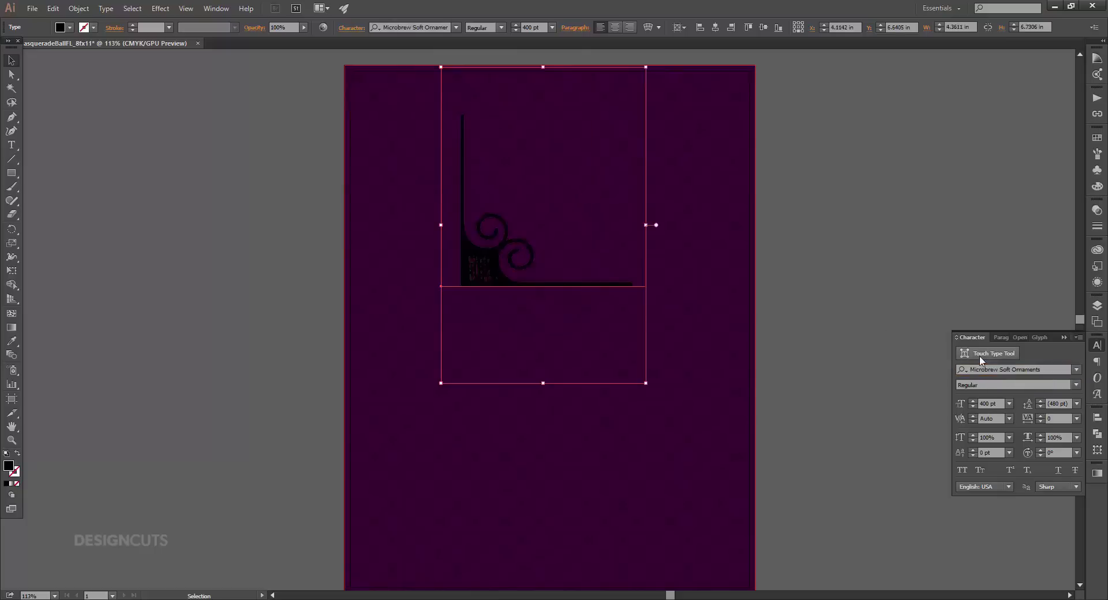
pyautogui.click(981, 403)
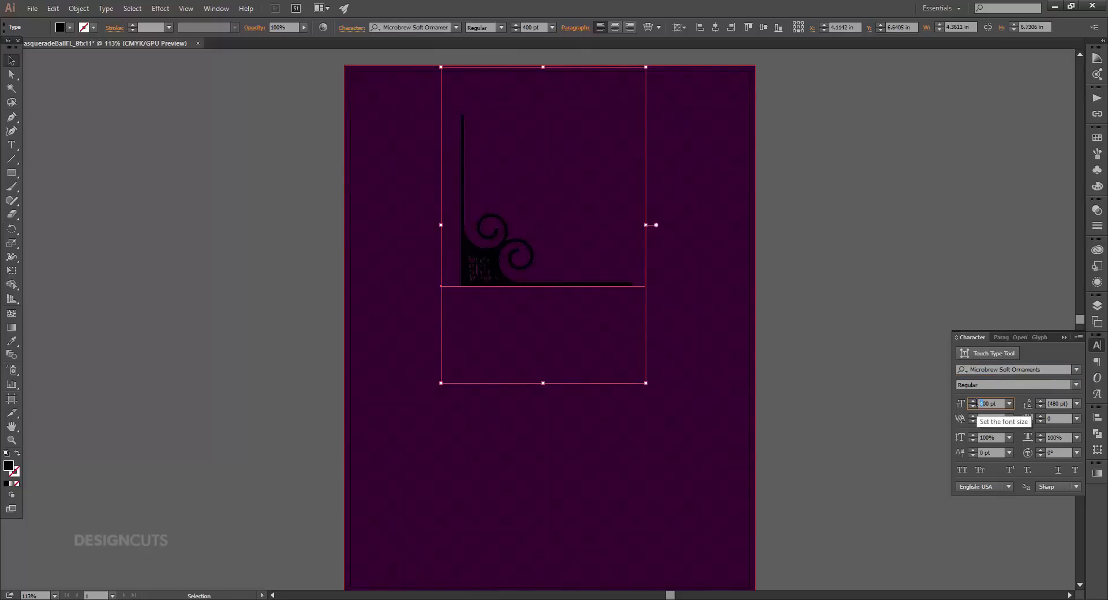
pyautogui.write('200')
pyautogui.press('Return')
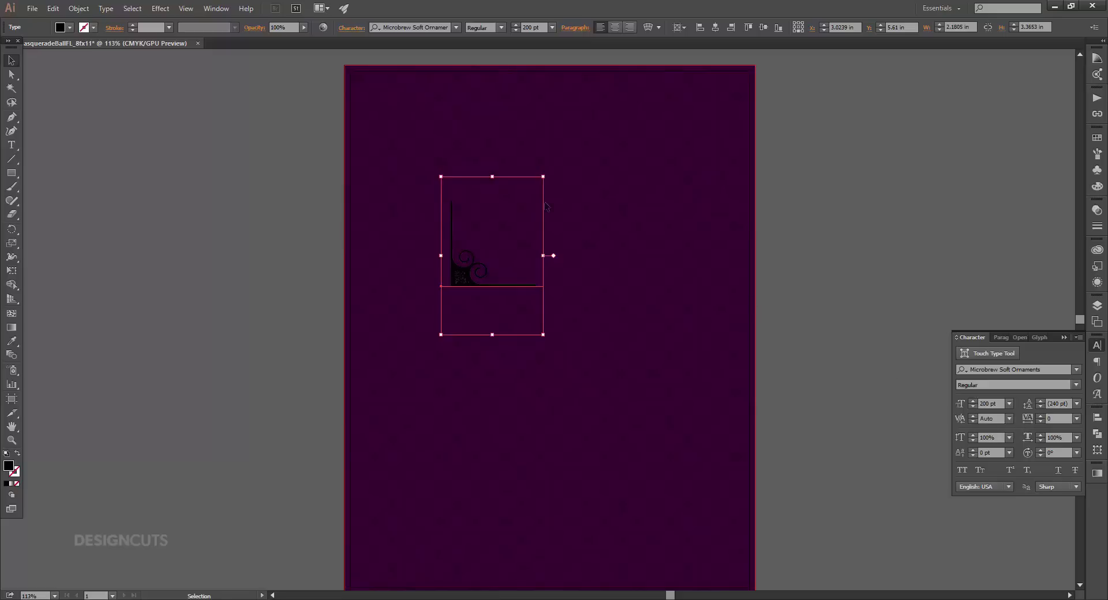
# Convert the corner ornament glyph to outlines and set its fill to CMYK 0, 95, 20, 0.
pyautogui.click(106, 8)
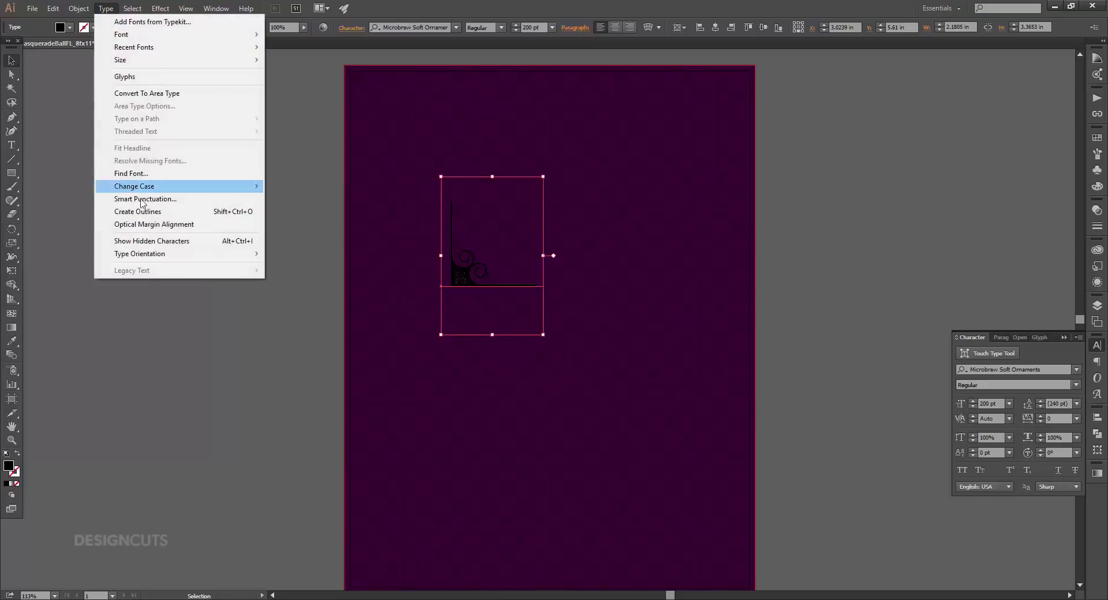
pyautogui.click(139, 212)
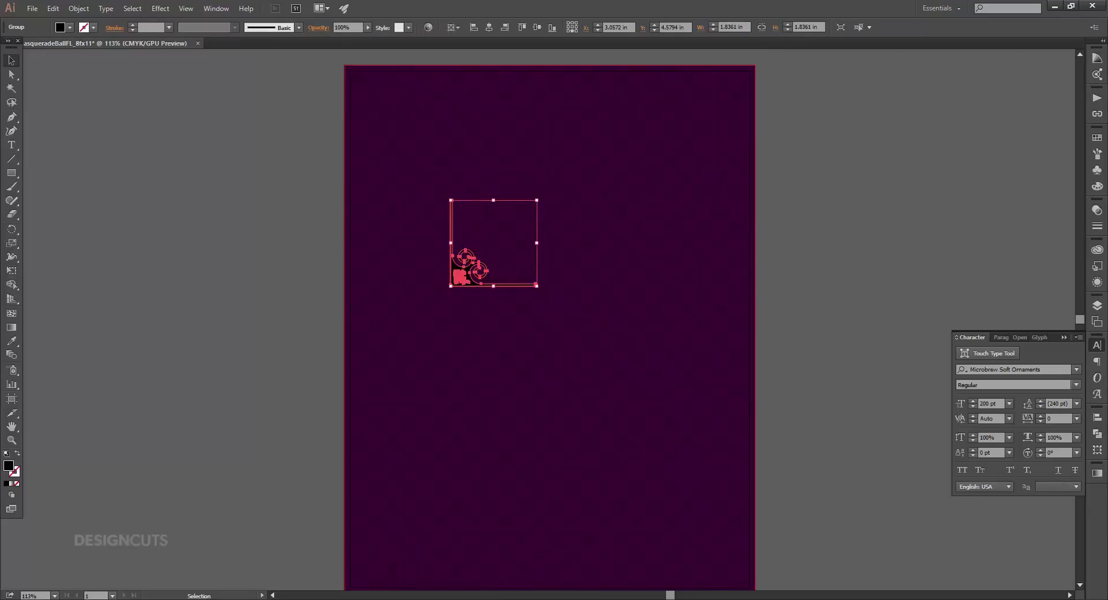
pyautogui.click(1096, 185)
pyautogui.press('Tab')
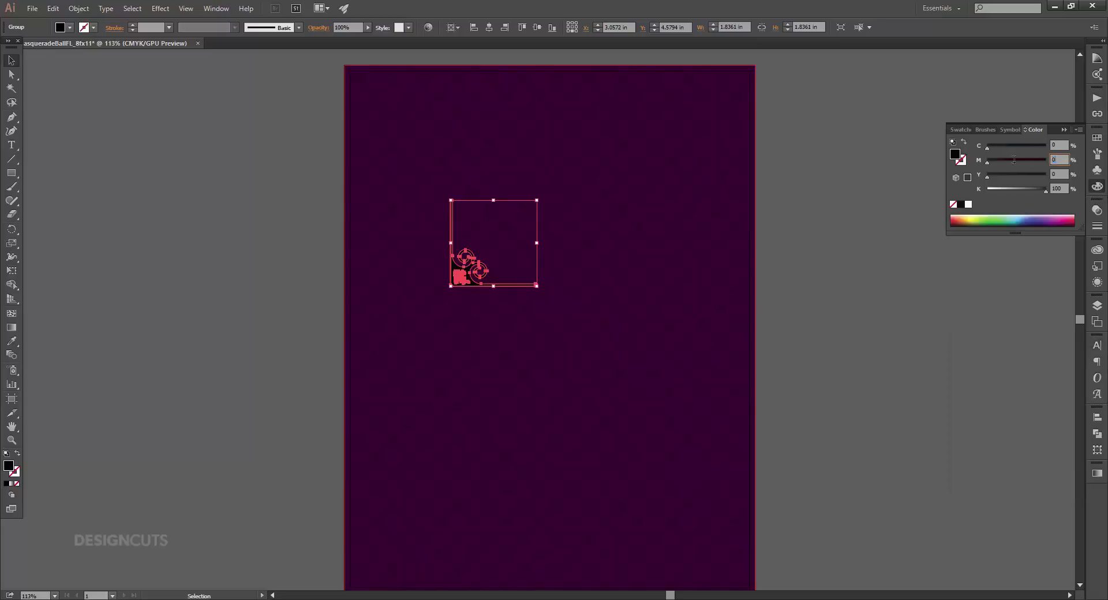
pyautogui.write('95')
pyautogui.press('Tab')
pyautogui.write('20')
pyautogui.press('Tab')
pyautogui.write('0')
pyautogui.press('Tab')
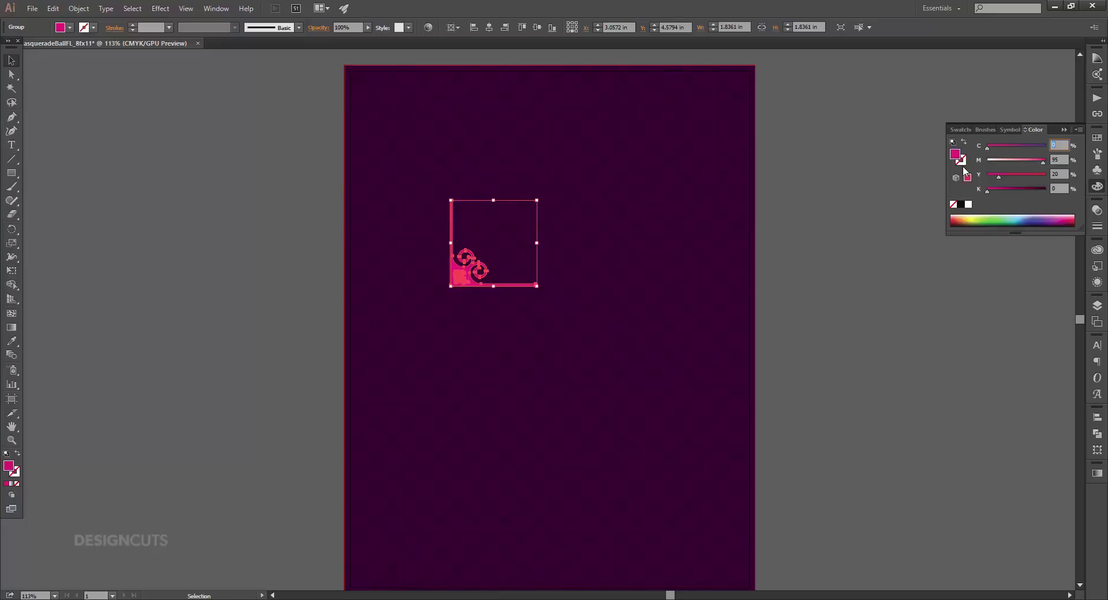
# Place the ornament in the page's lower-left corner, with its lower-left reference point at X 0.5 in, Y 10.5 in.
pyautogui.click(1091, 453)
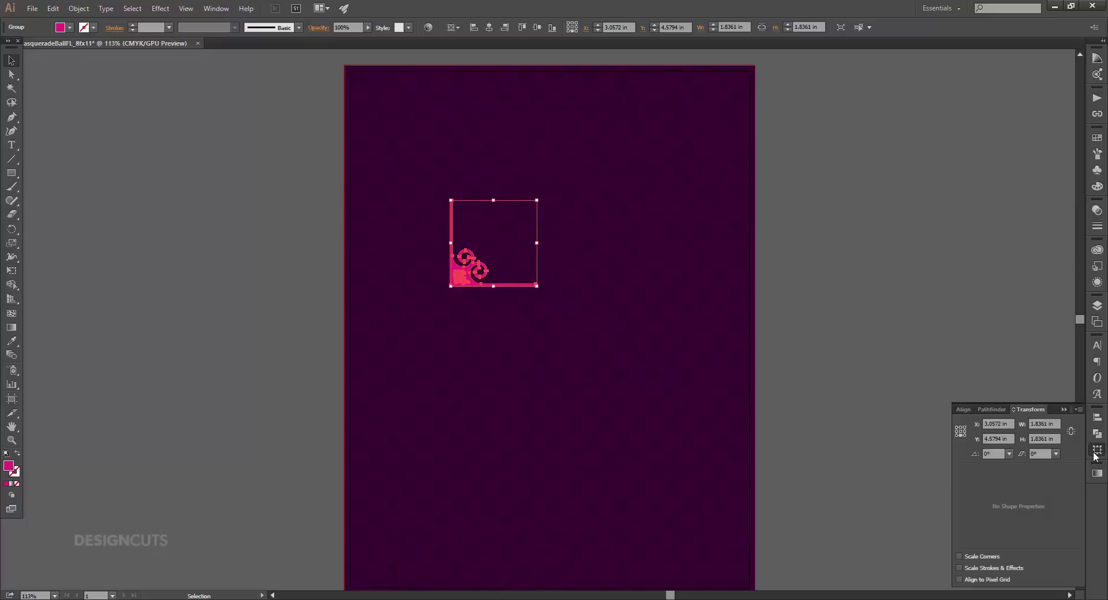
pyautogui.click(955, 435)
pyautogui.moveTo(456, 284); pyautogui.dragTo(379, 564)
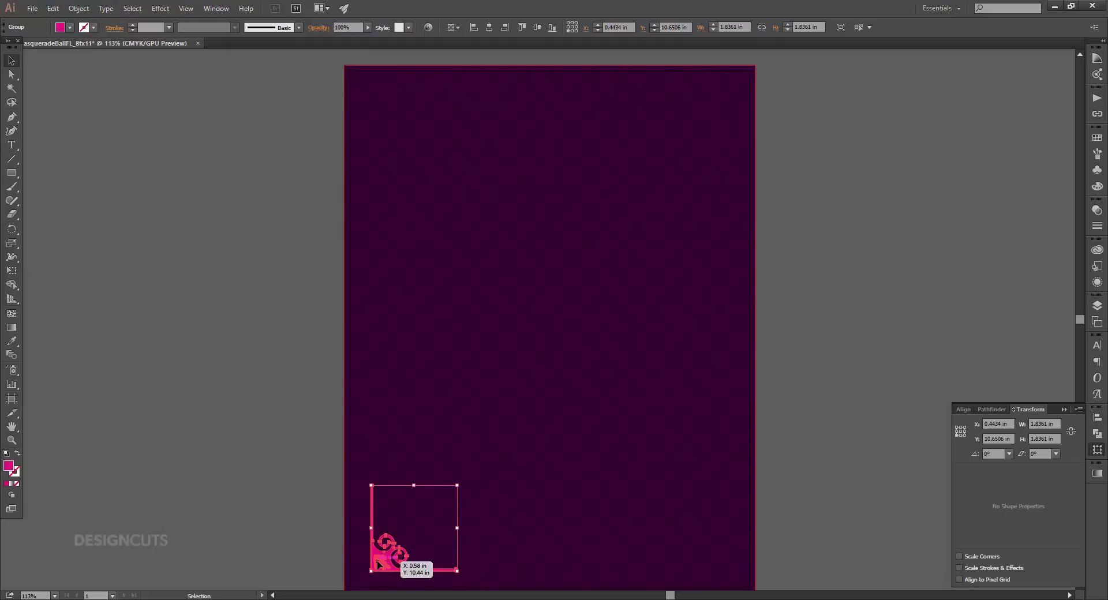
pyautogui.moveTo(1001, 424); pyautogui.dragTo(990, 423)
pyautogui.write('5')
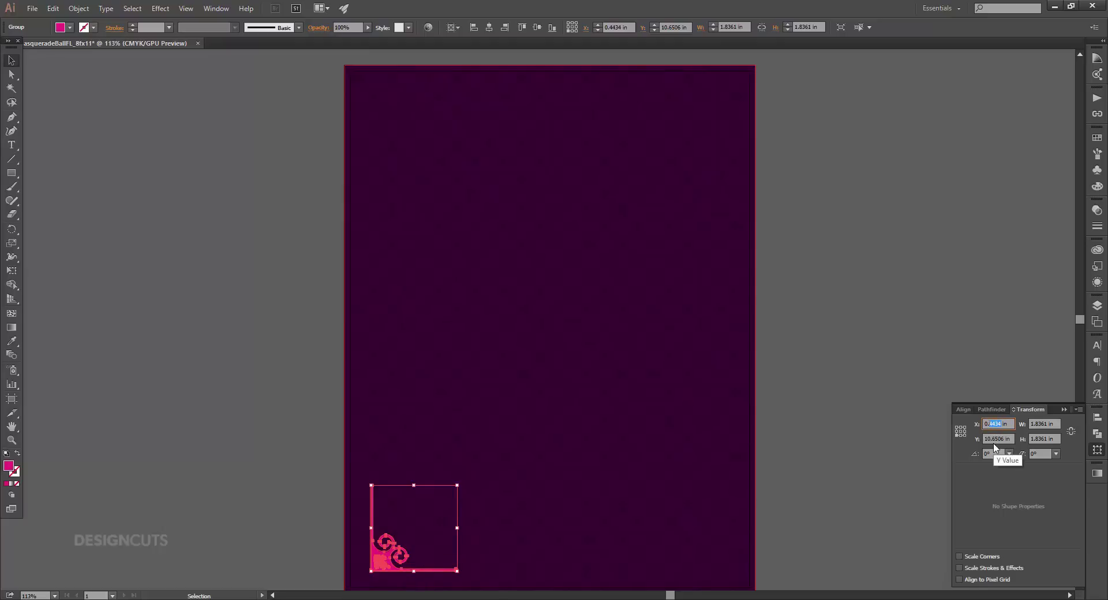
pyautogui.press('Return')
pyautogui.moveTo(1004, 438); pyautogui.dragTo(997, 439)
pyautogui.write('5')
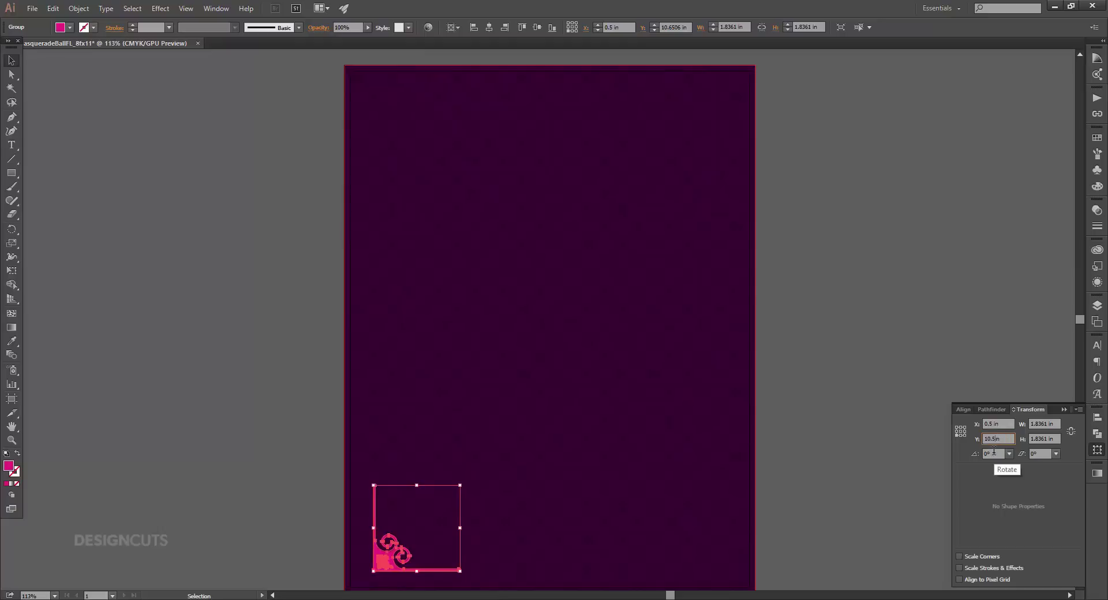
pyautogui.press('Return')
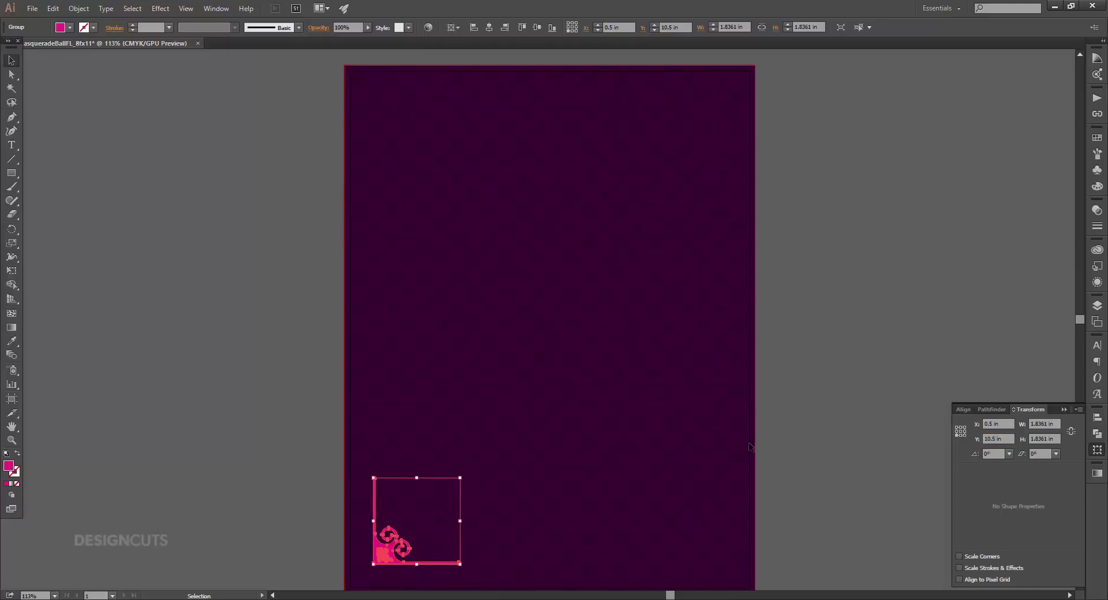
# Make a reflected copy of the corner ornament across the vertical axis.
pyautogui.click(79, 8)
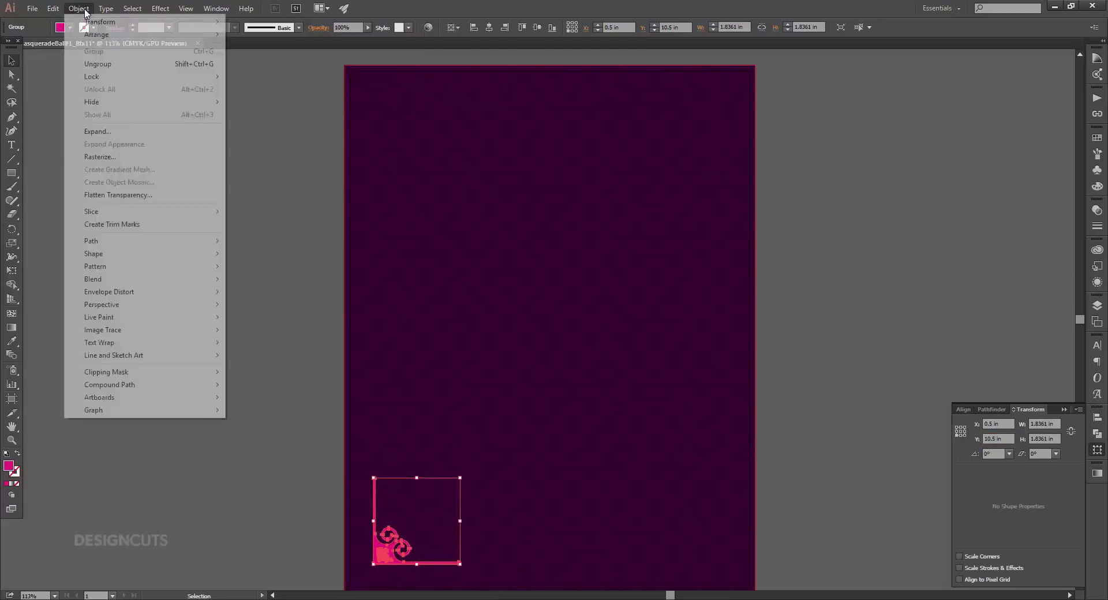
pyautogui.moveTo(88, 21)
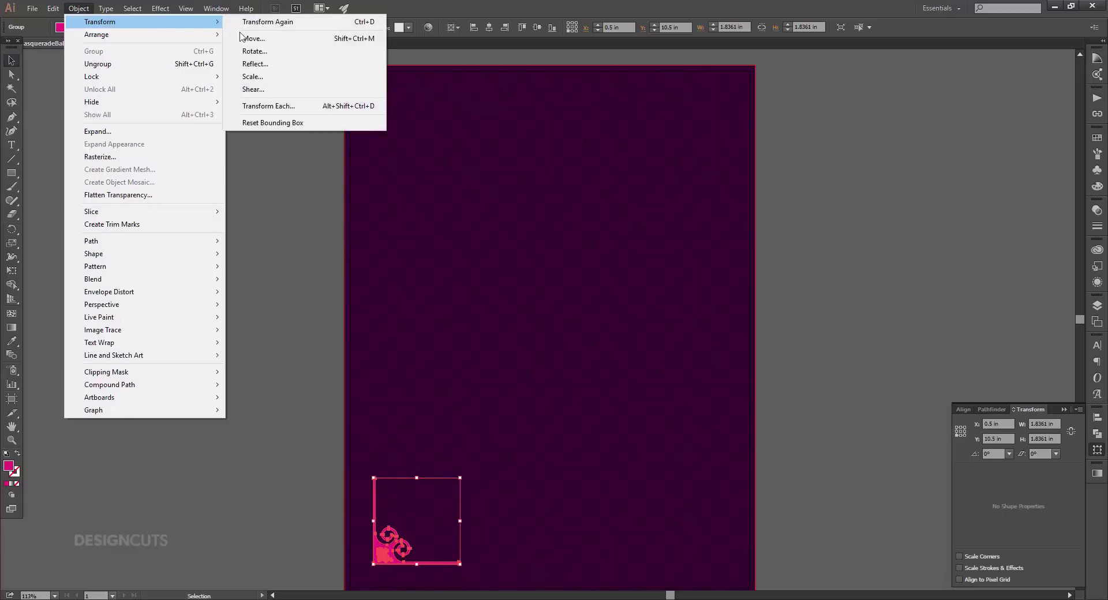
pyautogui.click(263, 65)
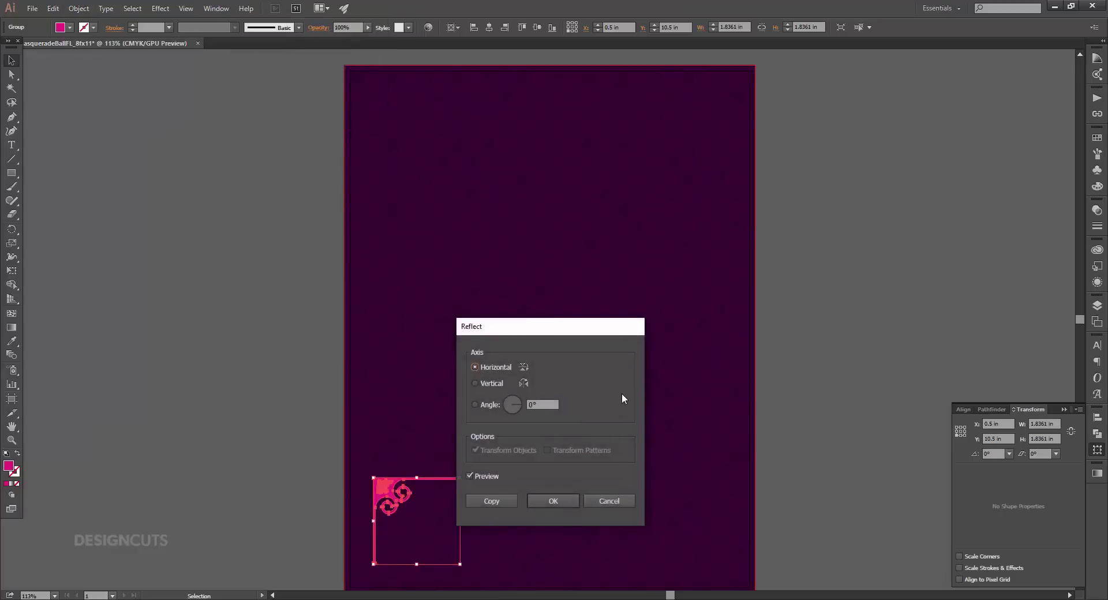
pyautogui.click(487, 384)
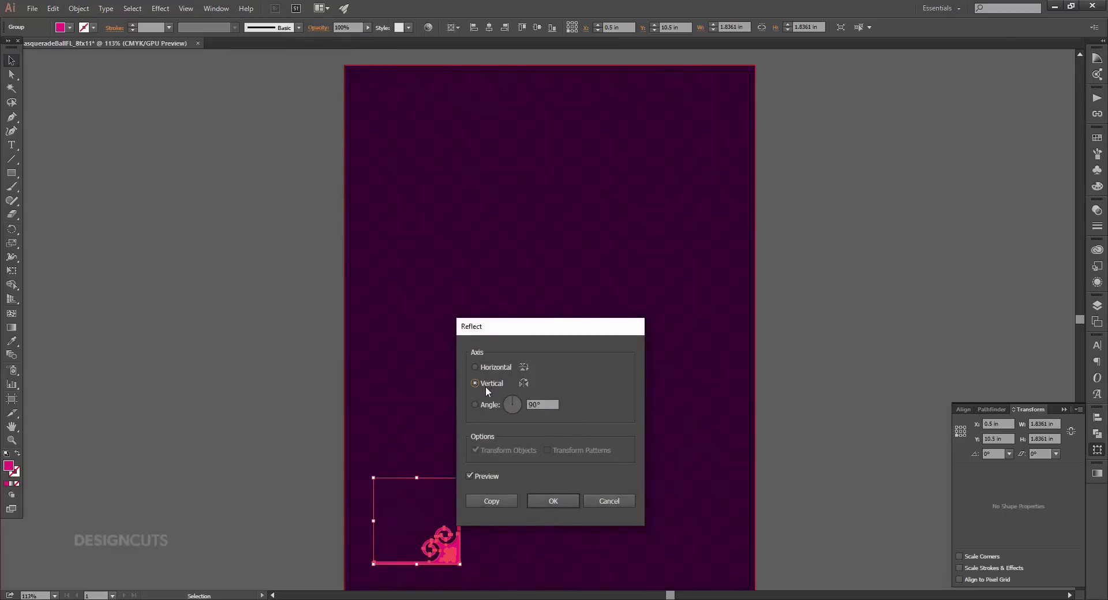
pyautogui.click(496, 501)
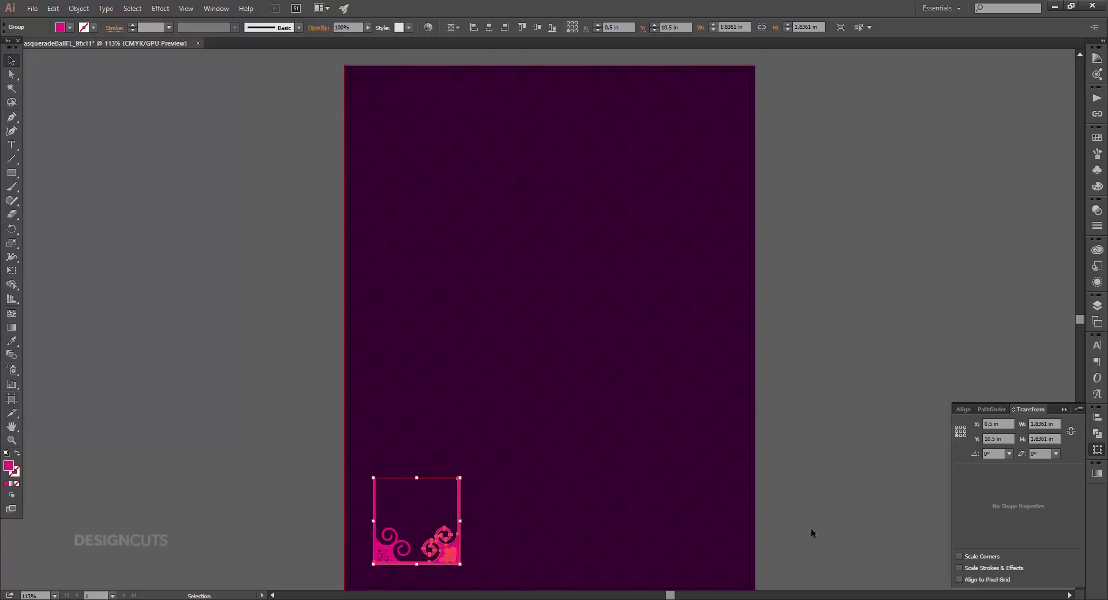
# Move the reflected ornament to the page's lower-right corner, with its lower-right reference point at X 8 in.
pyautogui.click(964, 435)
pyautogui.moveTo(462, 563); pyautogui.dragTo(721, 571)
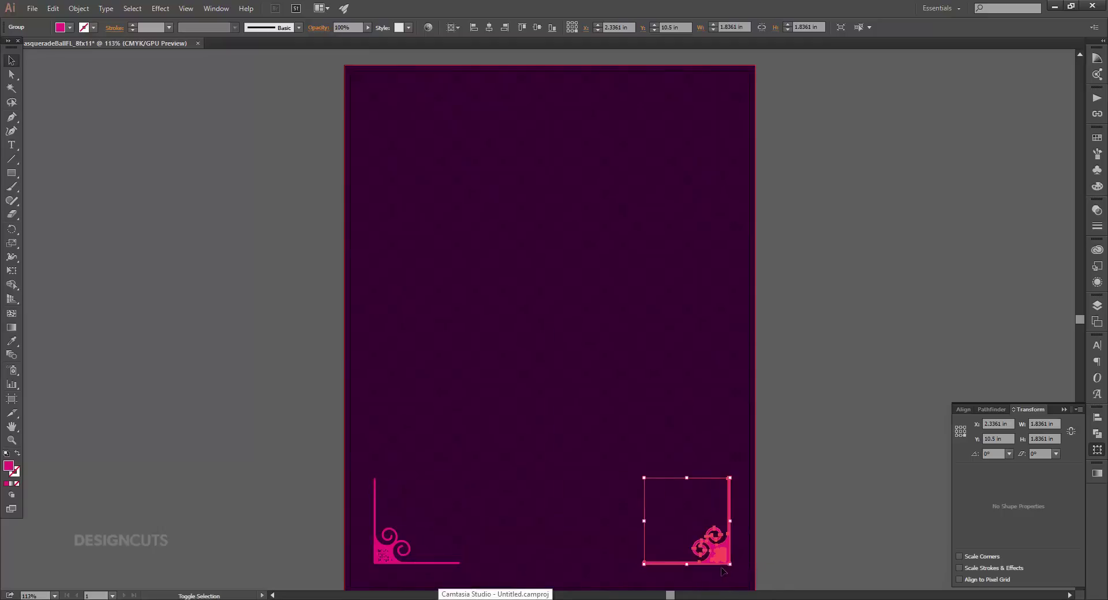
pyautogui.doubleClick(1000, 424)
pyautogui.write('8')
pyautogui.press('Return')
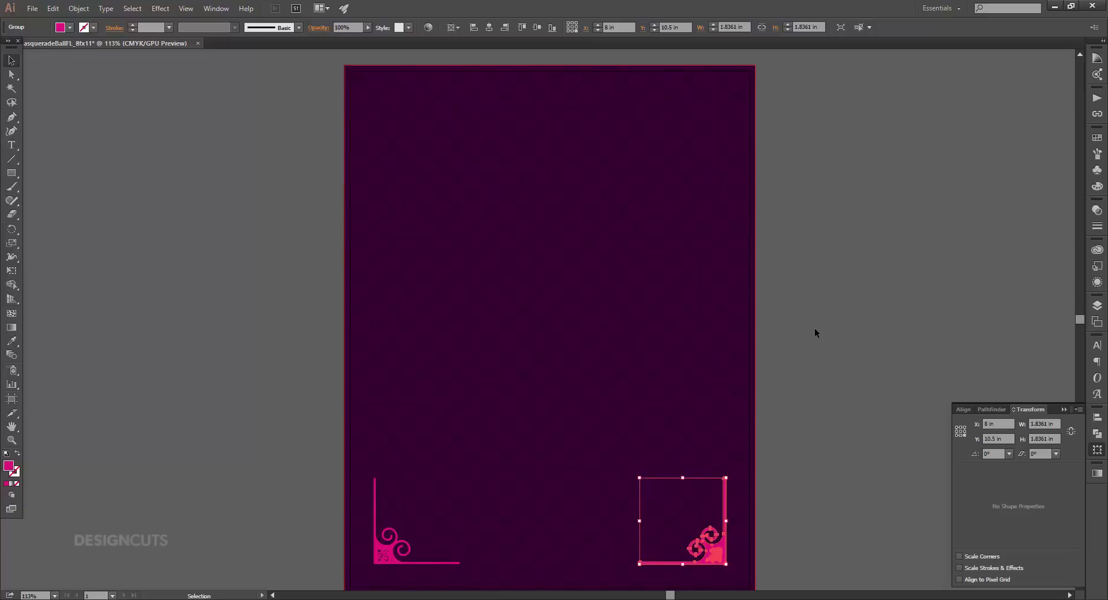
# Select both bottom corner ornaments and make a reflected copy of them across the horizontal axis.
pyautogui.keyDown('shift'); pyautogui.click(381, 551); pyautogui.keyUp('shift')
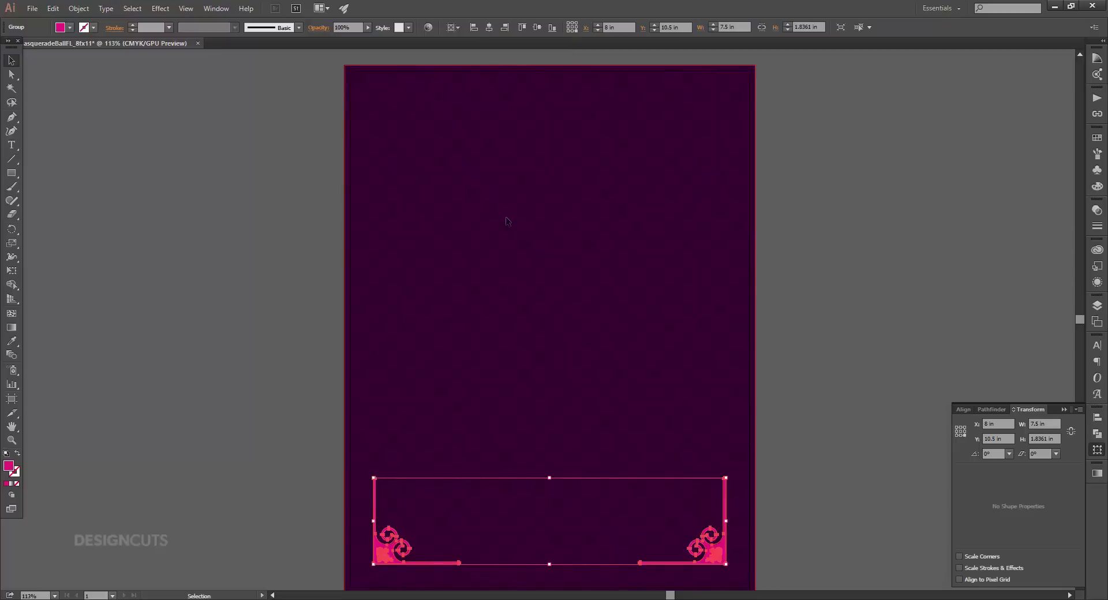
pyautogui.click(78, 8)
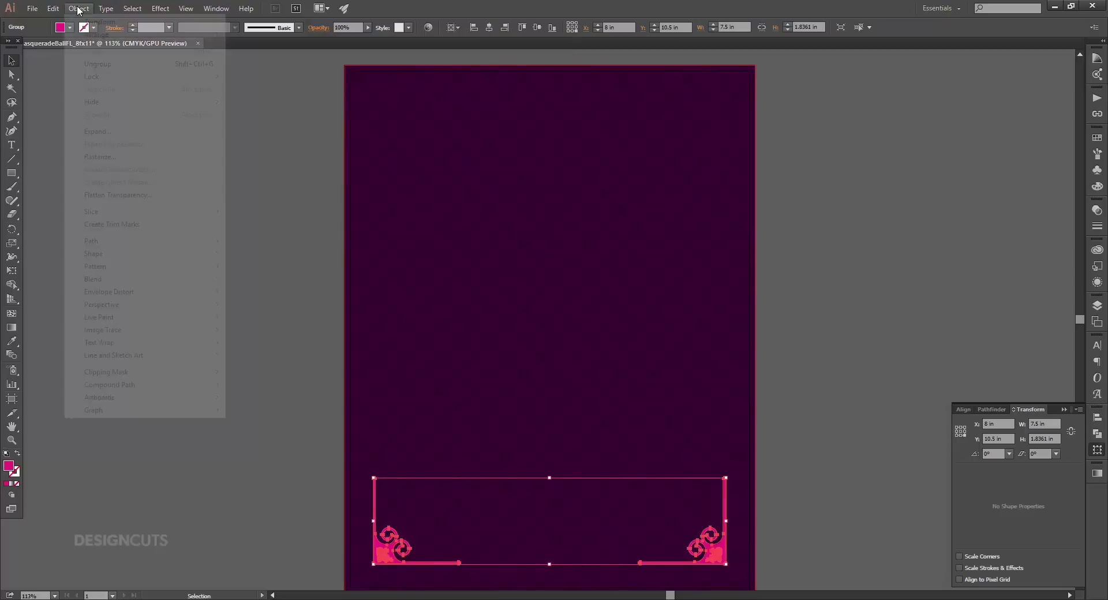
pyautogui.moveTo(80, 21)
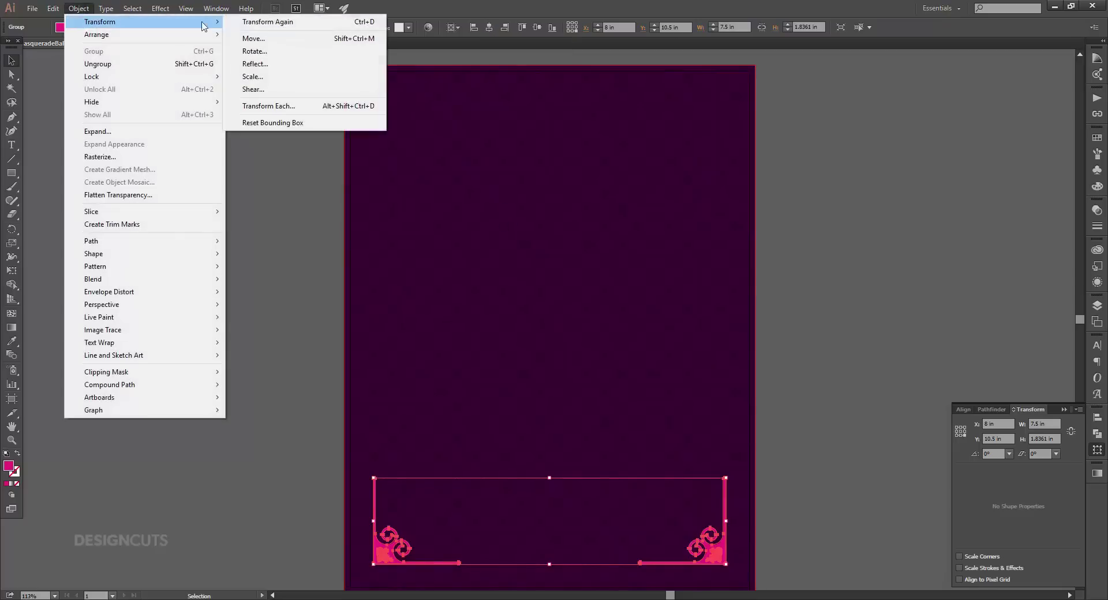
pyautogui.click(254, 65)
pyautogui.click(497, 366)
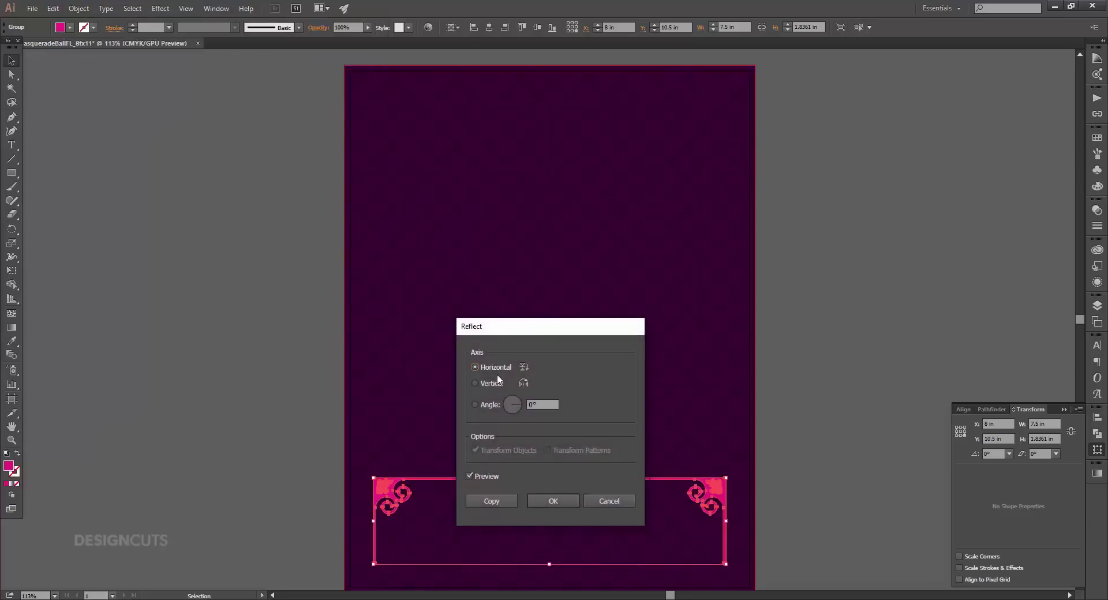
pyautogui.click(500, 500)
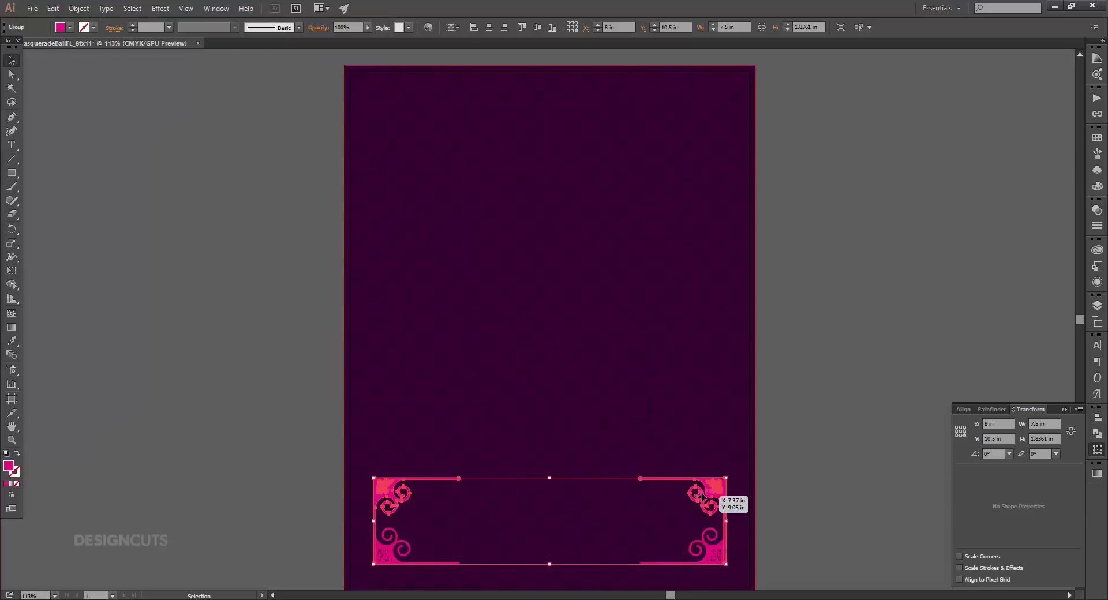
# Move the reflected pair to the page's top with its top edge at Y 0.5 in, and center all four corner ornaments vertically as a group.
pyautogui.moveTo(716, 492); pyautogui.dragTo(735, 108)
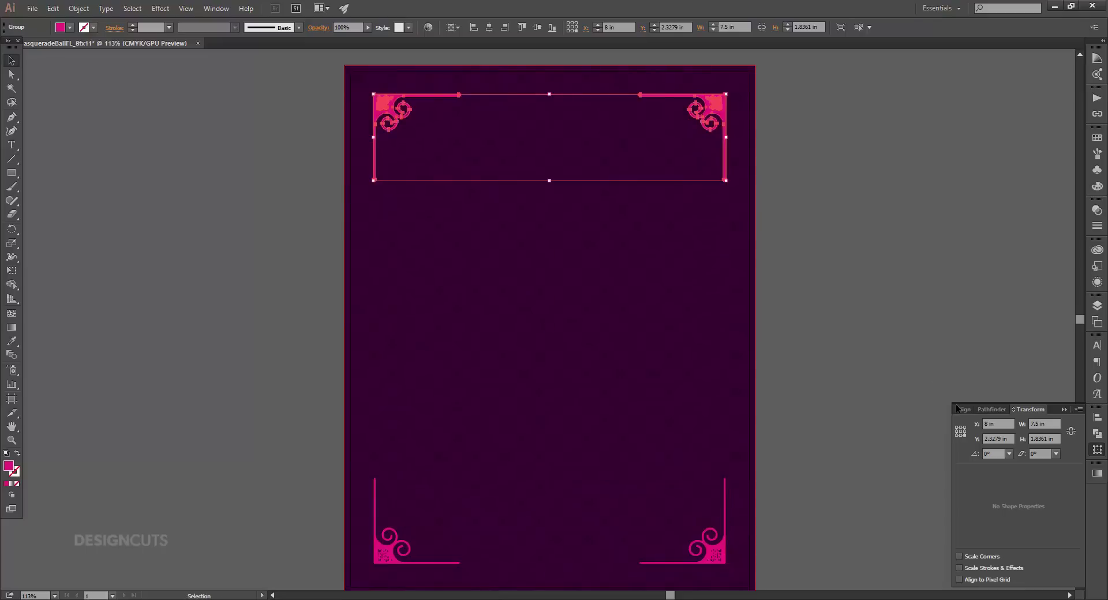
pyautogui.click(960, 427)
pyautogui.moveTo(1003, 439); pyautogui.dragTo(991, 439)
pyautogui.write('5')
pyautogui.press('Return')
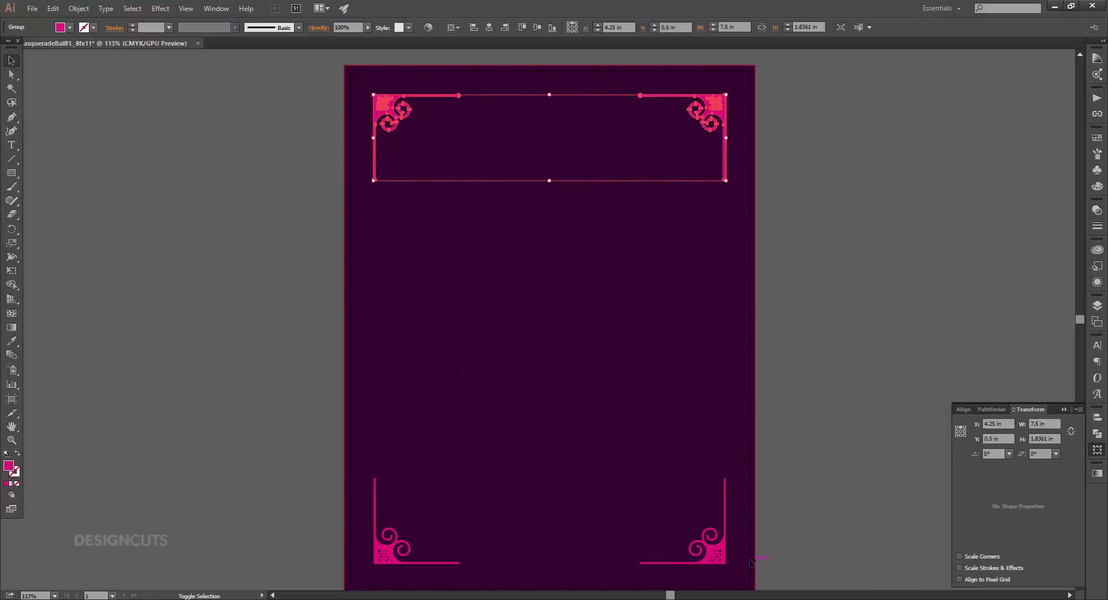
pyautogui.keyDown('shift'); pyautogui.click(719, 557); pyautogui.keyUp('shift')
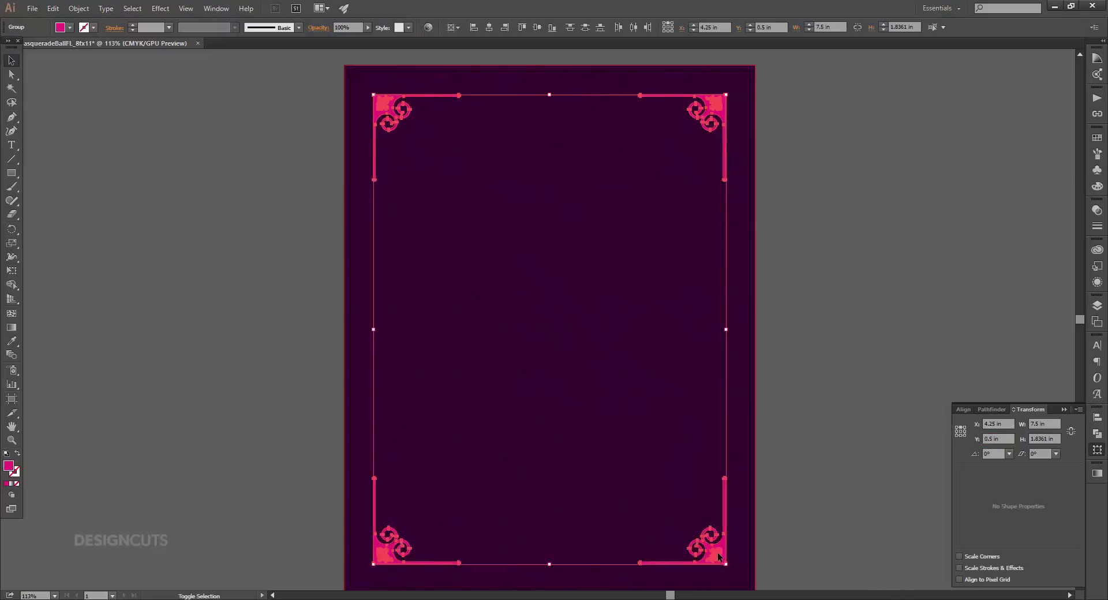
pyautogui.click(537, 29)
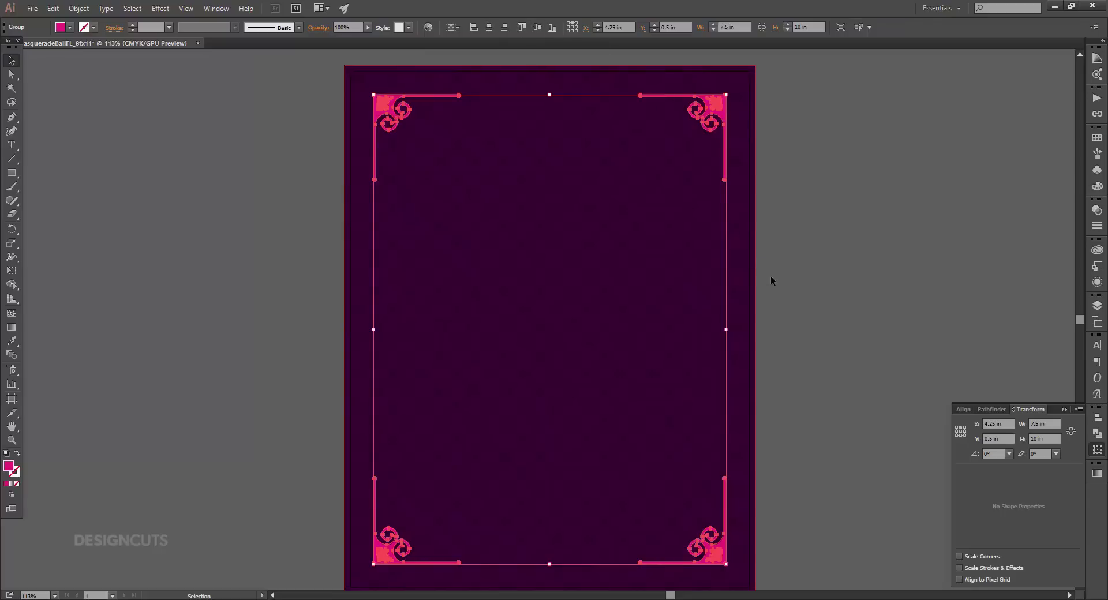
# Draw a straight vertical line about 1.01 in long above the lower-left corner ornament, with a pink stroke and no fill.
pyautogui.click(12, 117)
pyautogui.press('Delete')
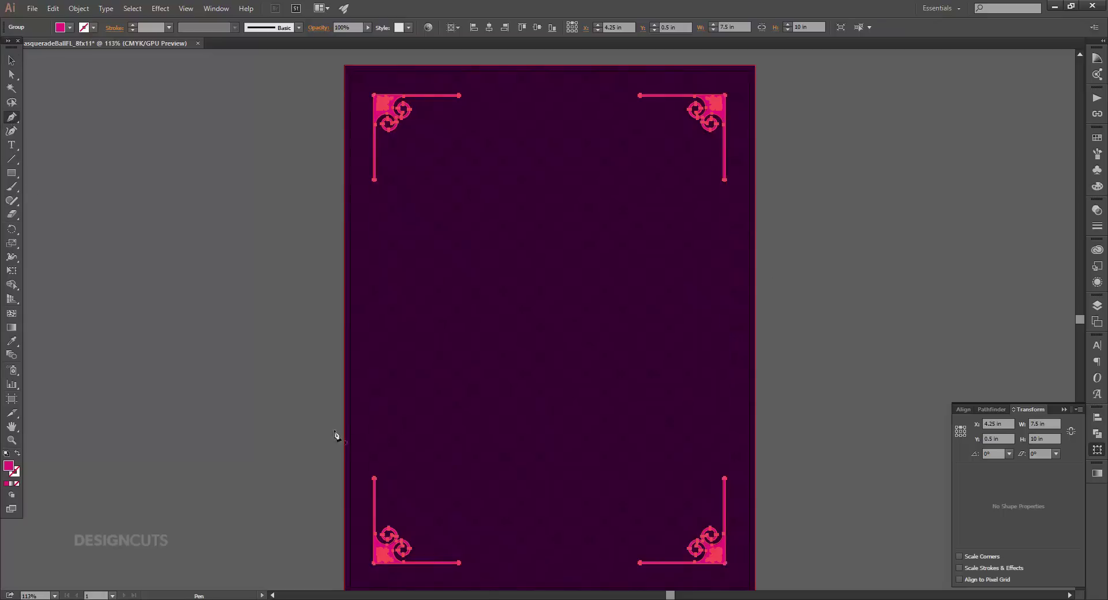
pyautogui.click(374, 469)
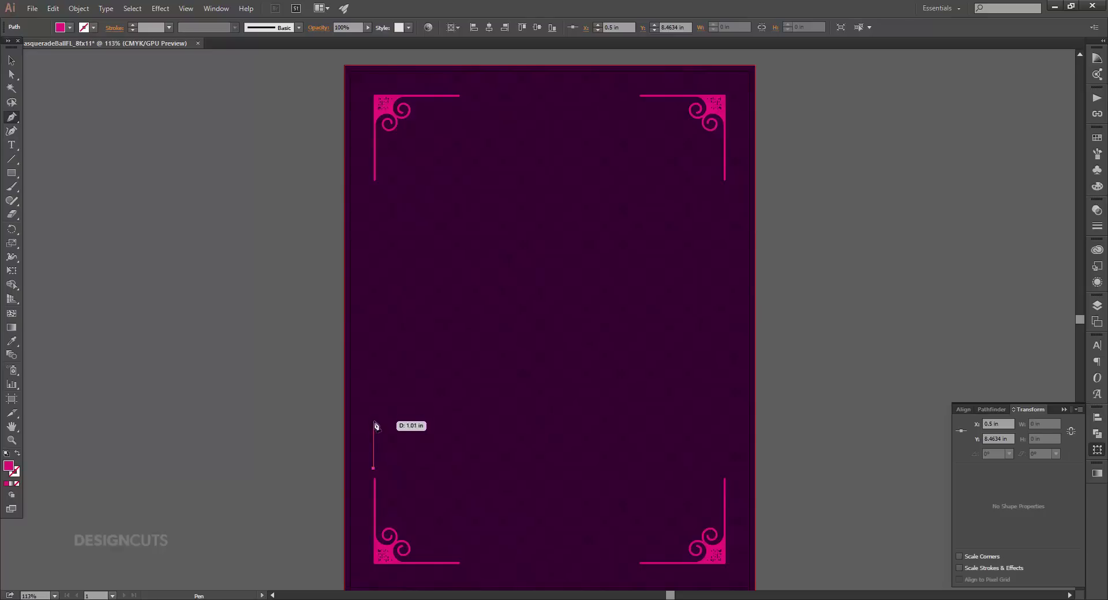
pyautogui.click(373, 422)
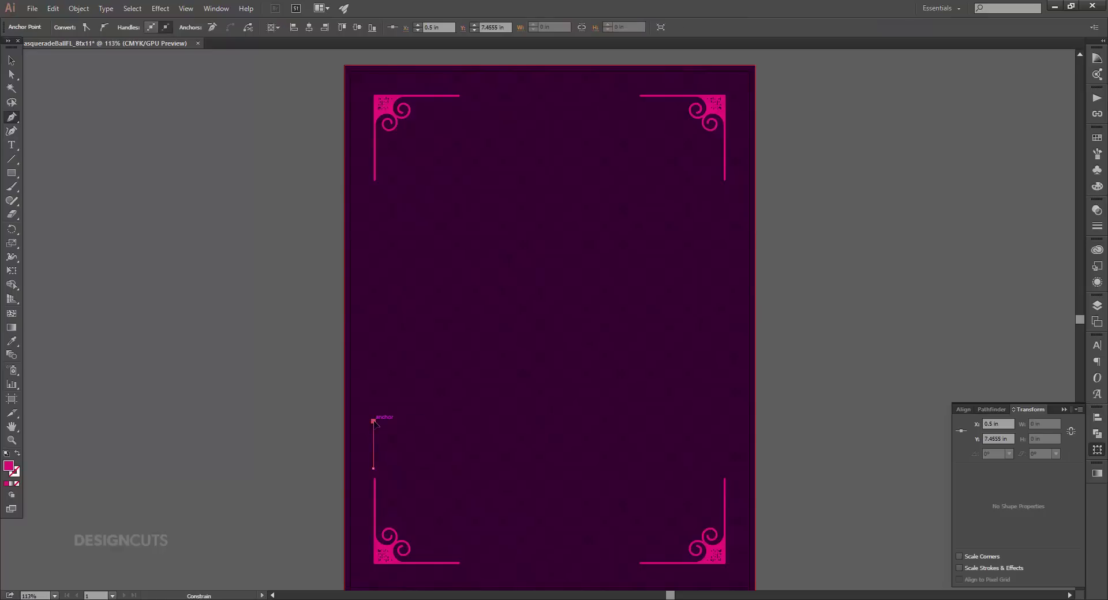
pyautogui.click(18, 455)
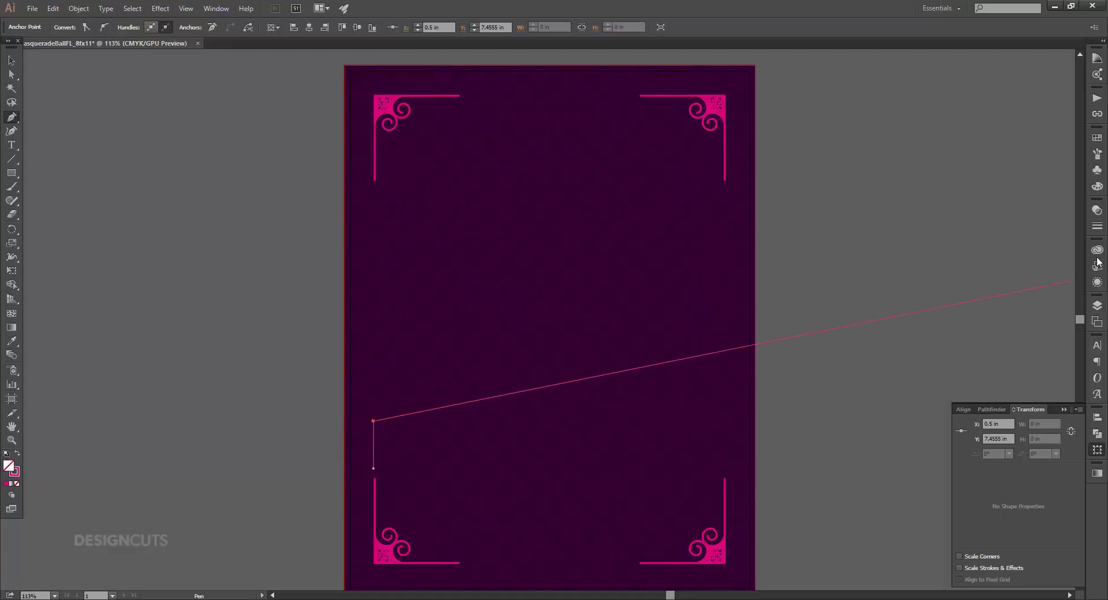
# Style the vertical line as dots with a 3 pt stroke, round caps, and a dashed line of 0 pt dash and 12 pt gap.
pyautogui.click(1099, 227)
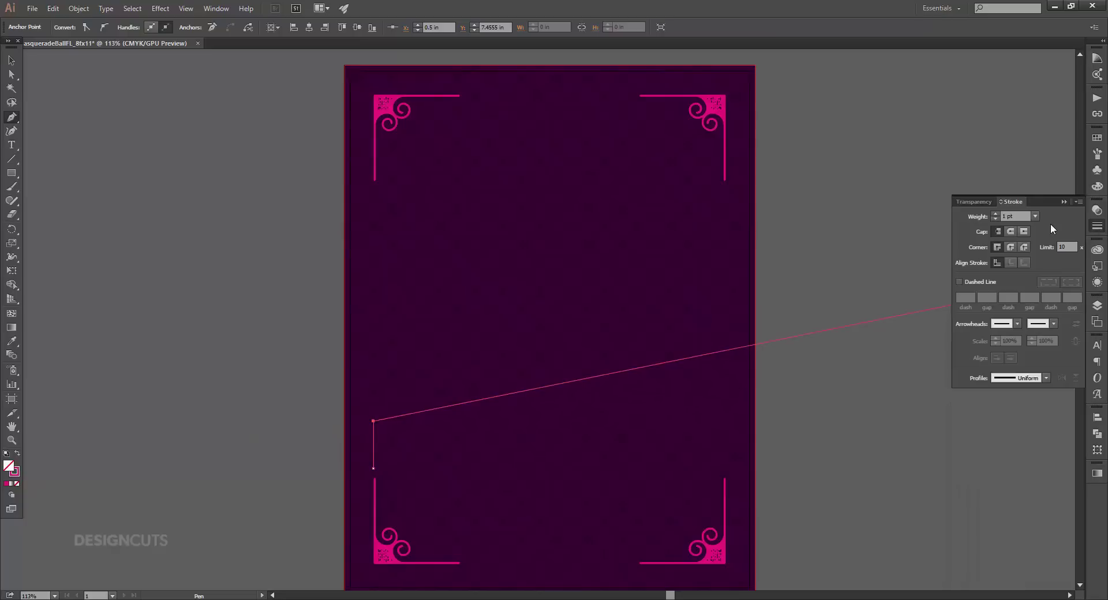
pyautogui.doubleClick(994, 213)
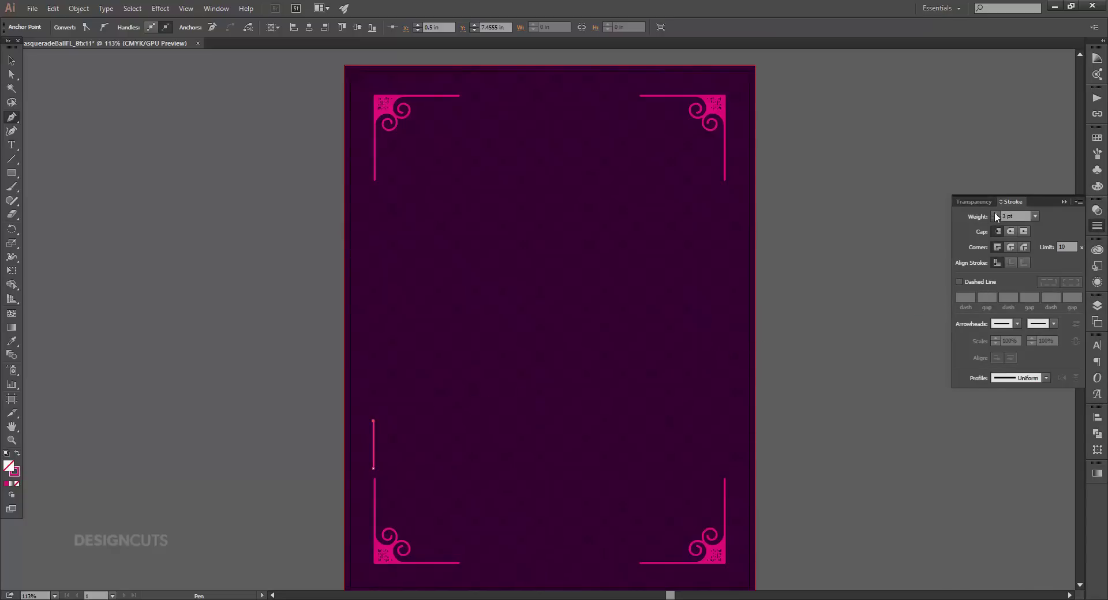
pyautogui.click(1009, 230)
pyautogui.click(961, 282)
pyautogui.click(968, 296)
pyautogui.click(992, 297)
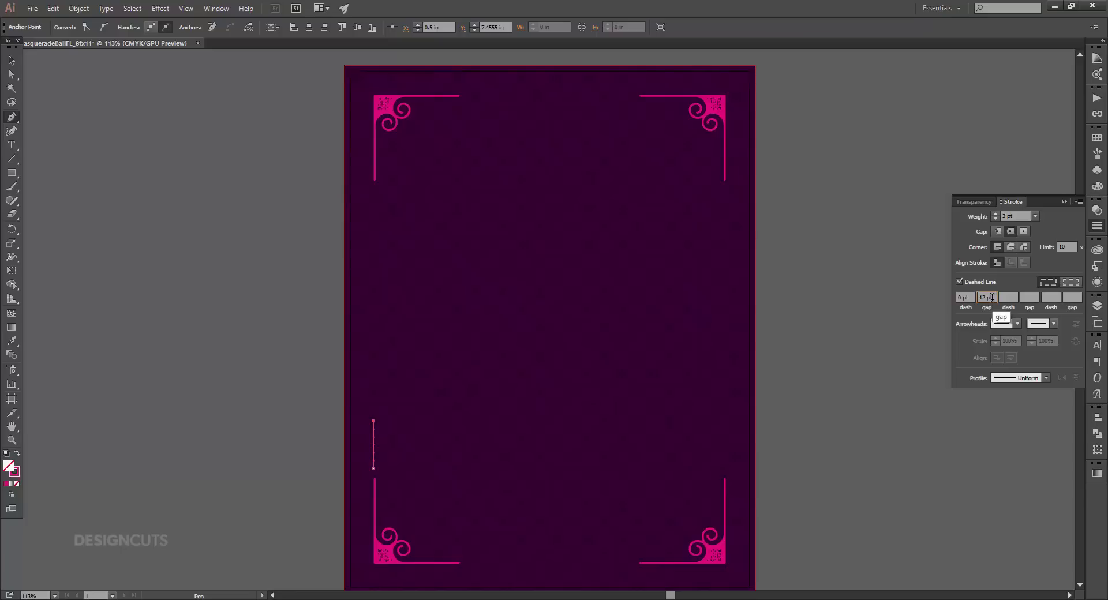
pyautogui.click(11, 60)
pyautogui.click(234, 307)
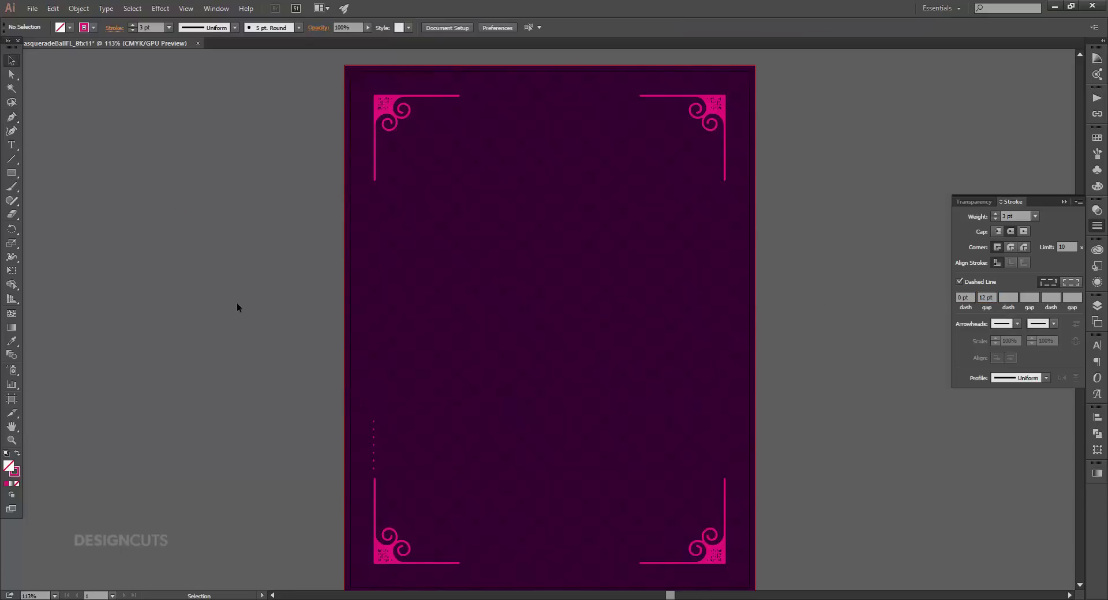
# Copy the dotted line to the page's right side and align it above the lower-right corner ornament's vertical stroke.
pyautogui.click(375, 445)
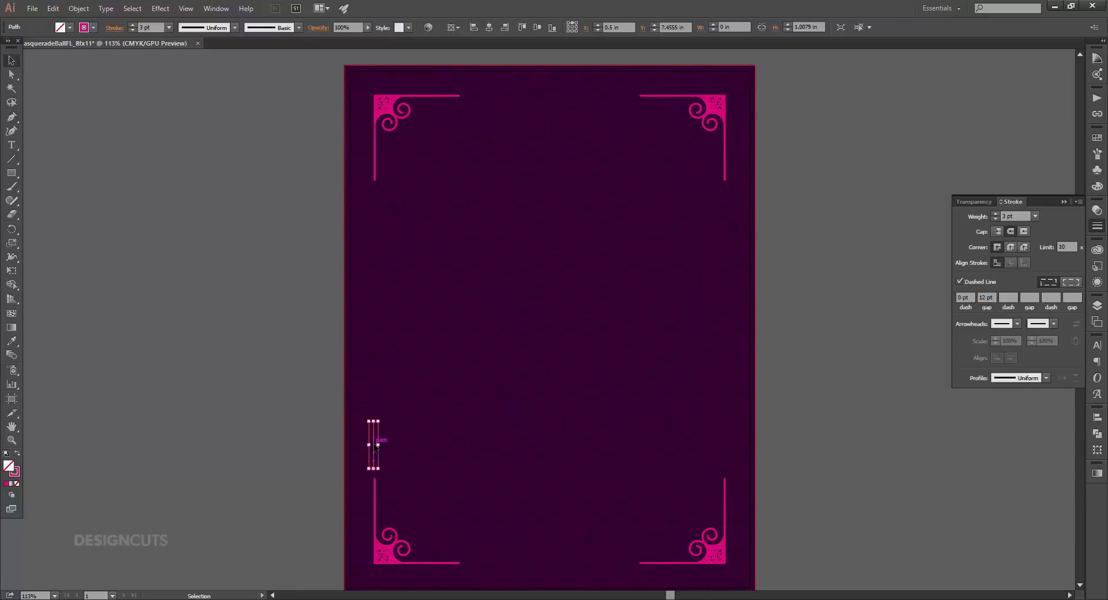
pyautogui.moveTo(376, 445); pyautogui.dragTo(869, 513)
pyautogui.press('z')
pyautogui.press('v')
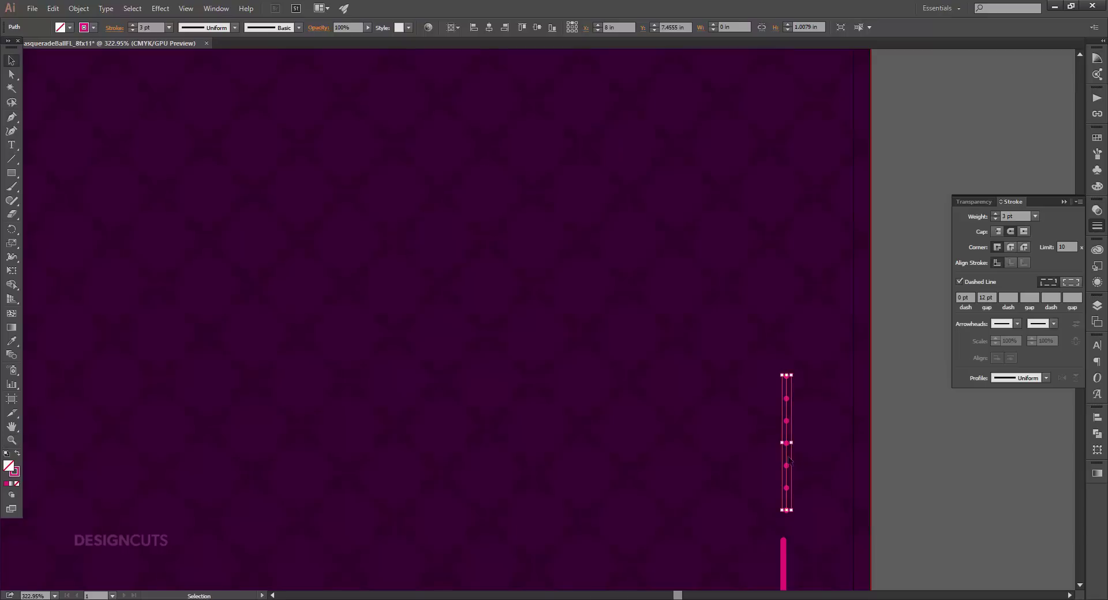
pyautogui.moveTo(786, 458); pyautogui.dragTo(783, 457)
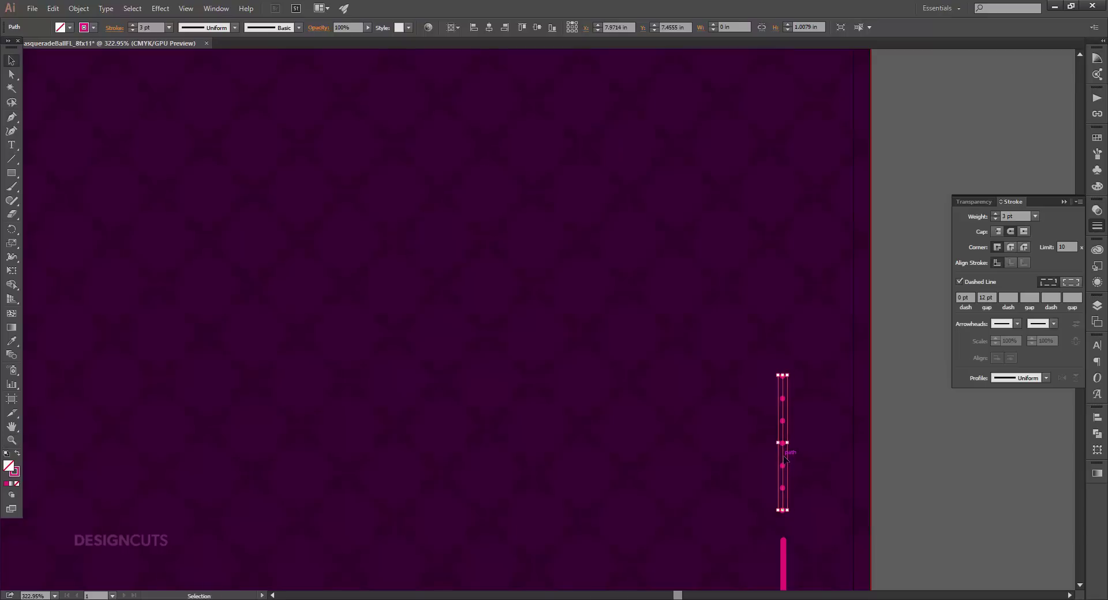
pyautogui.hotkey('ctrl', '0')
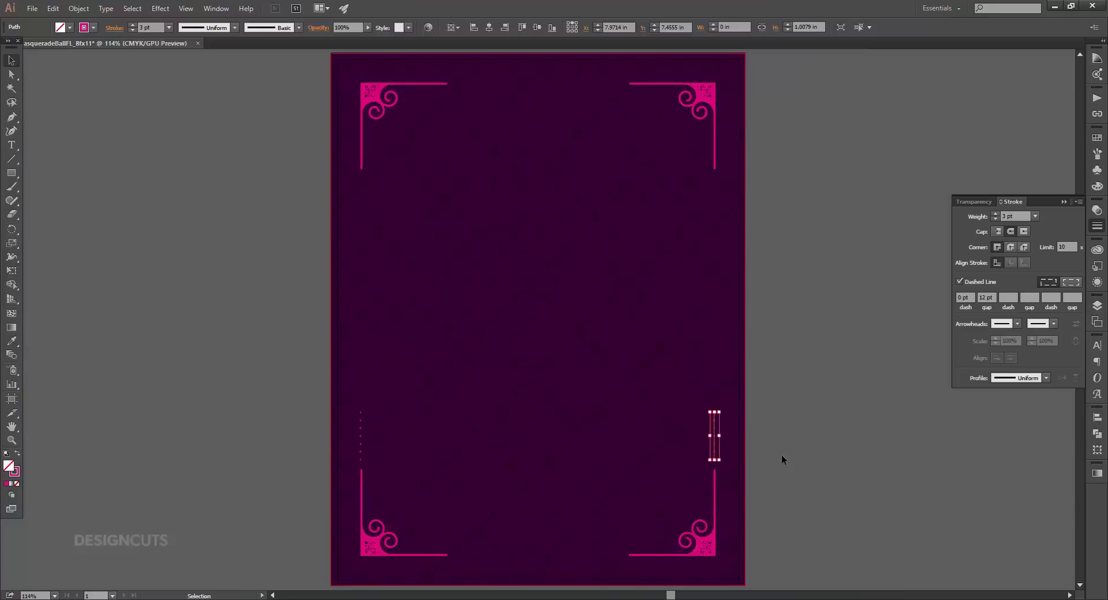
pyautogui.click(782, 455)
# Shift the left dotted line slightly right so it lines up with the lower-left ornament's vertical stroke.
pyautogui.hotkey('ctrl', 'space')
pyautogui.moveTo(339, 447); pyautogui.dragTo(548, 487)
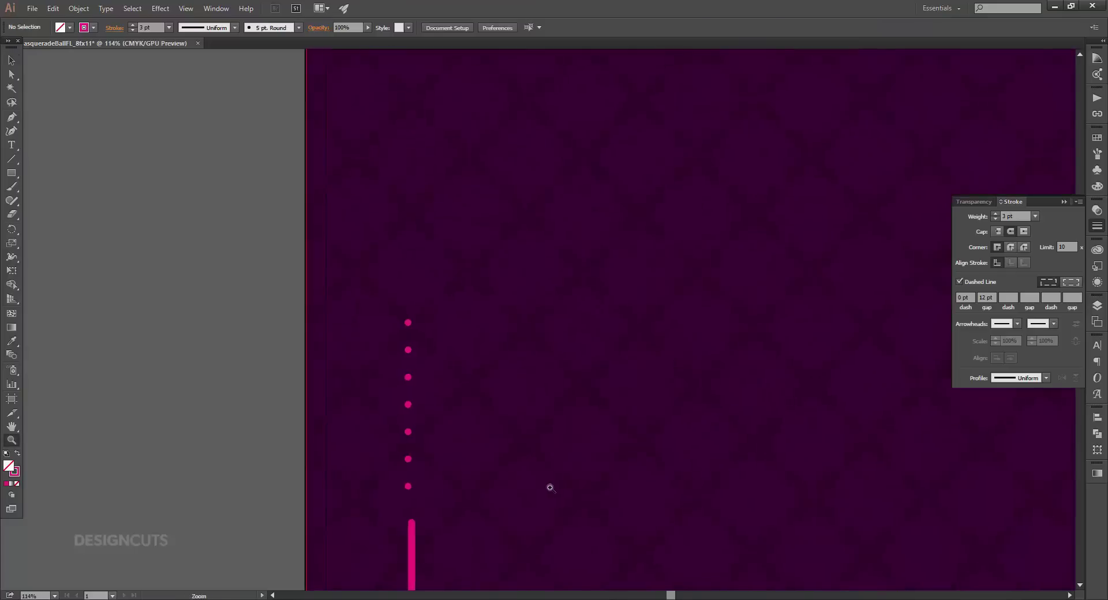
pyautogui.moveTo(409, 462); pyautogui.dragTo(412, 462)
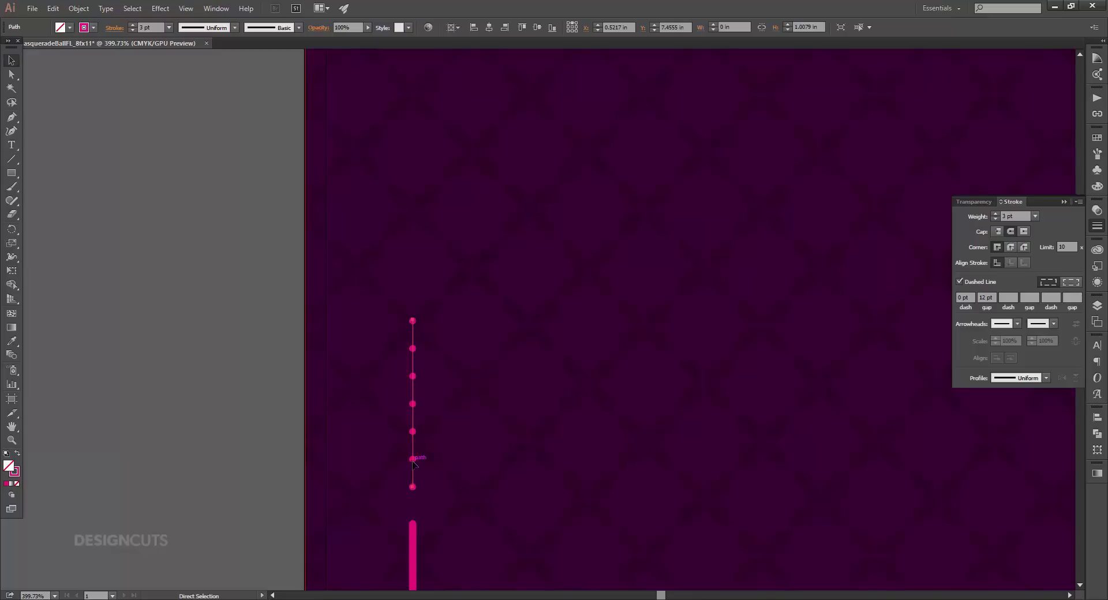
pyautogui.hotkey('ctrl', '0')
pyautogui.click(813, 461)
pyautogui.moveTo(803, 494); pyautogui.dragTo(806, 469)
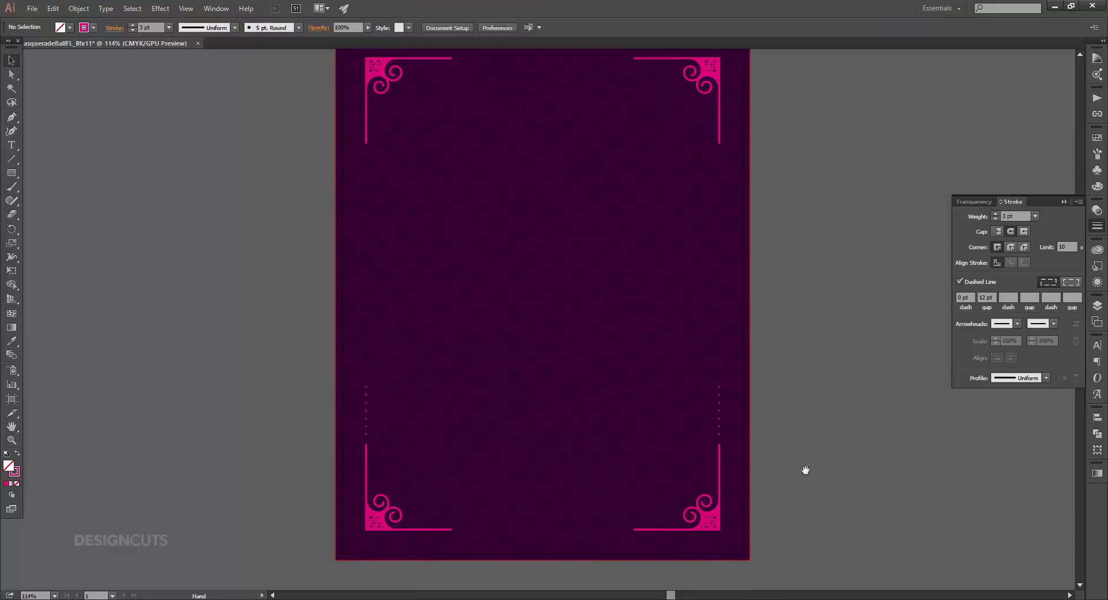
# Draw a horizontal dotted line between the two bottom ornaments at Y 10.5 in, from about X 2.6 in to 5.93 in.
pyautogui.press('p')
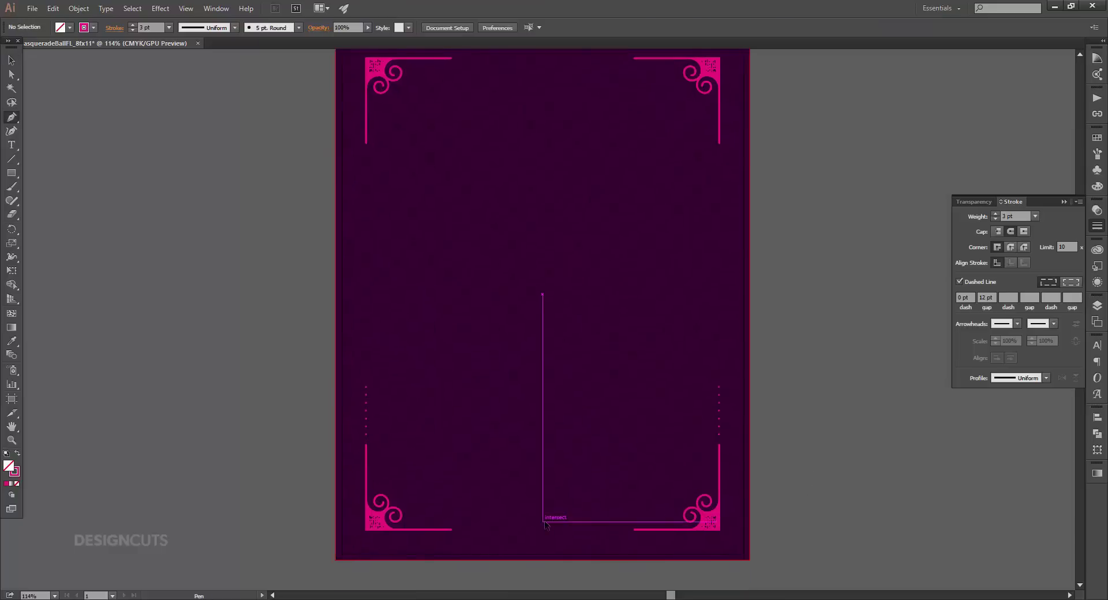
pyautogui.click(464, 529)
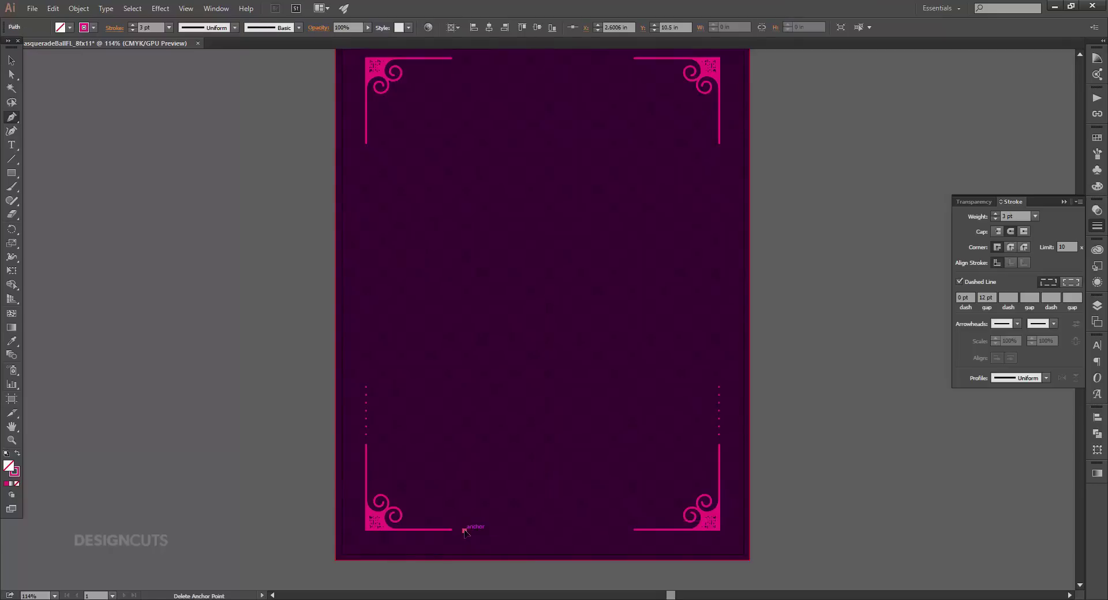
pyautogui.click(621, 530)
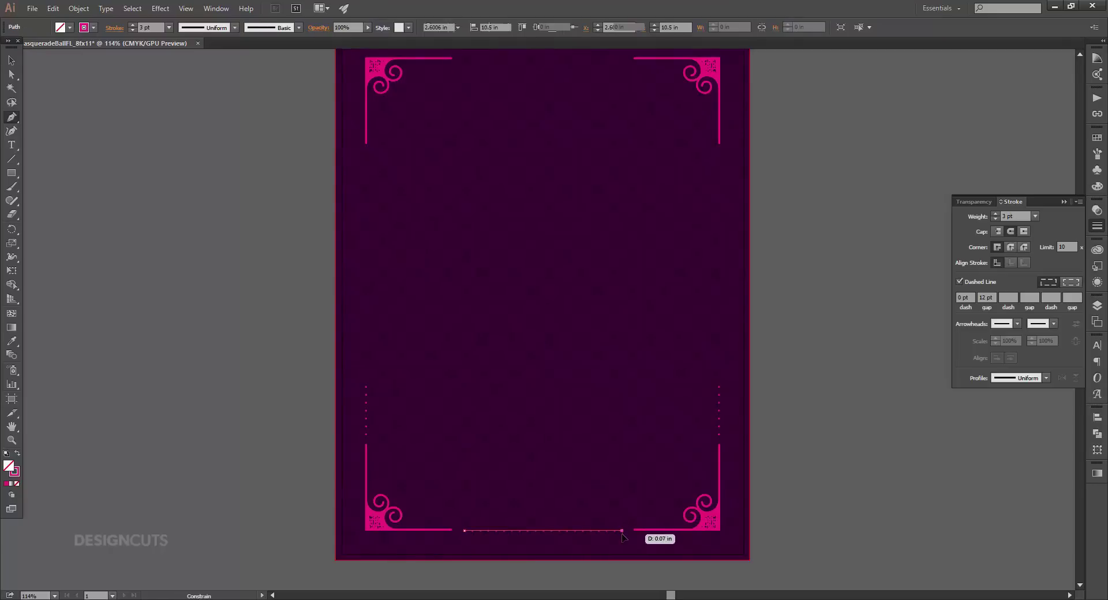
pyautogui.click(12, 60)
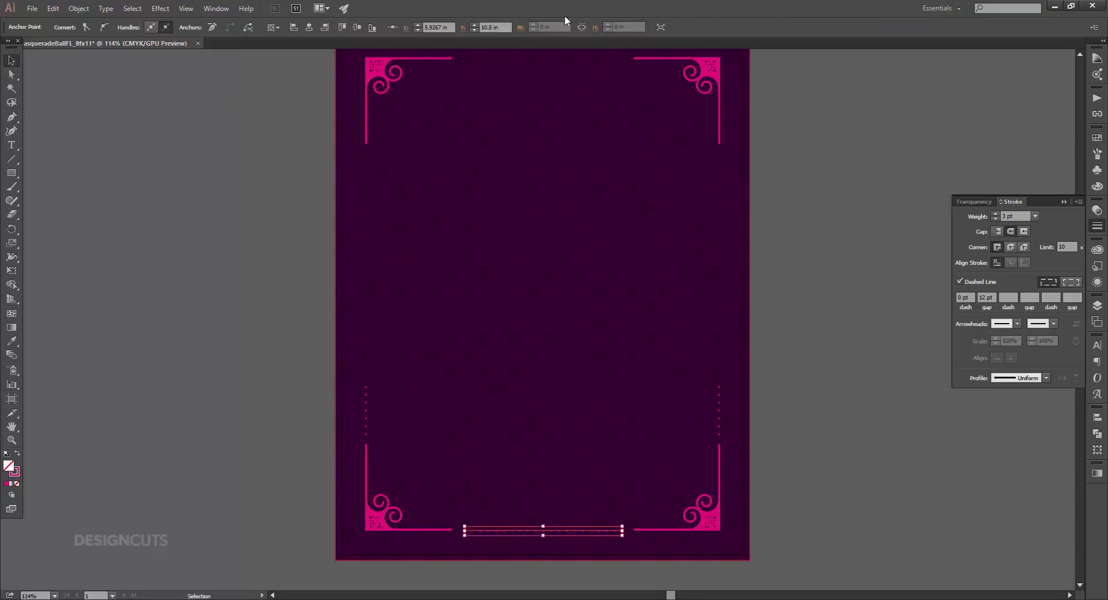
pyautogui.click(309, 28)
pyautogui.press('a')
pyautogui.press('v')
pyautogui.click(587, 504)
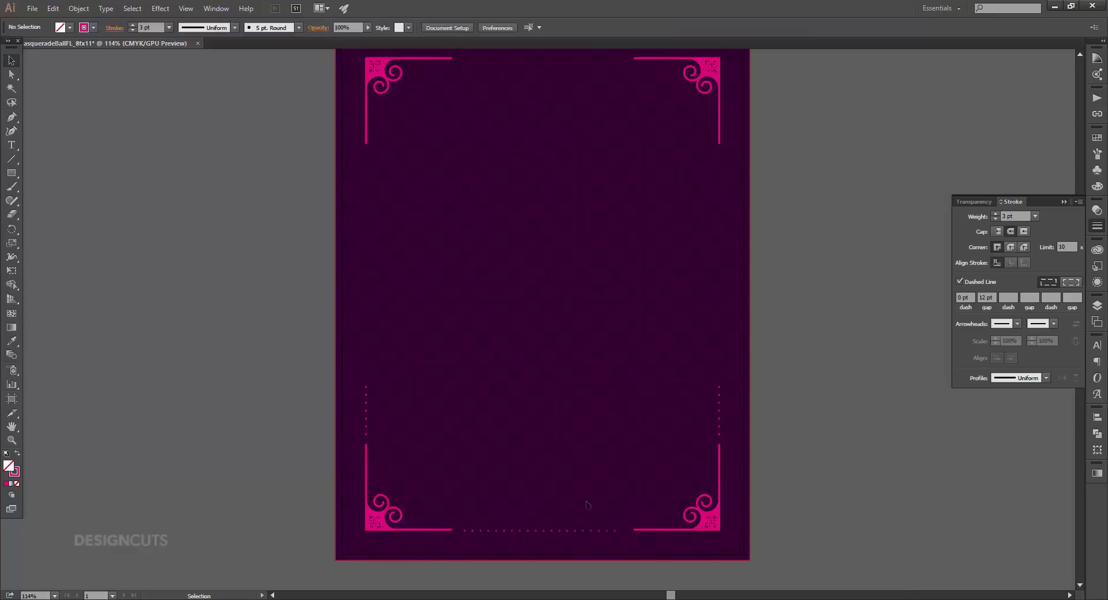
# Center the bottom dotted line horizontally and line it up with the horizontal strokes of the bottom ornaments.
pyautogui.click(583, 530)
pyautogui.click(489, 27)
pyautogui.press('z')
pyautogui.moveTo(576, 510); pyautogui.dragTo(786, 554)
pyautogui.click(690, 504)
pyautogui.press('v')
pyautogui.moveTo(642, 443); pyautogui.dragTo(658, 437)
pyautogui.hotkey('ctrl', 'shift', 'a')
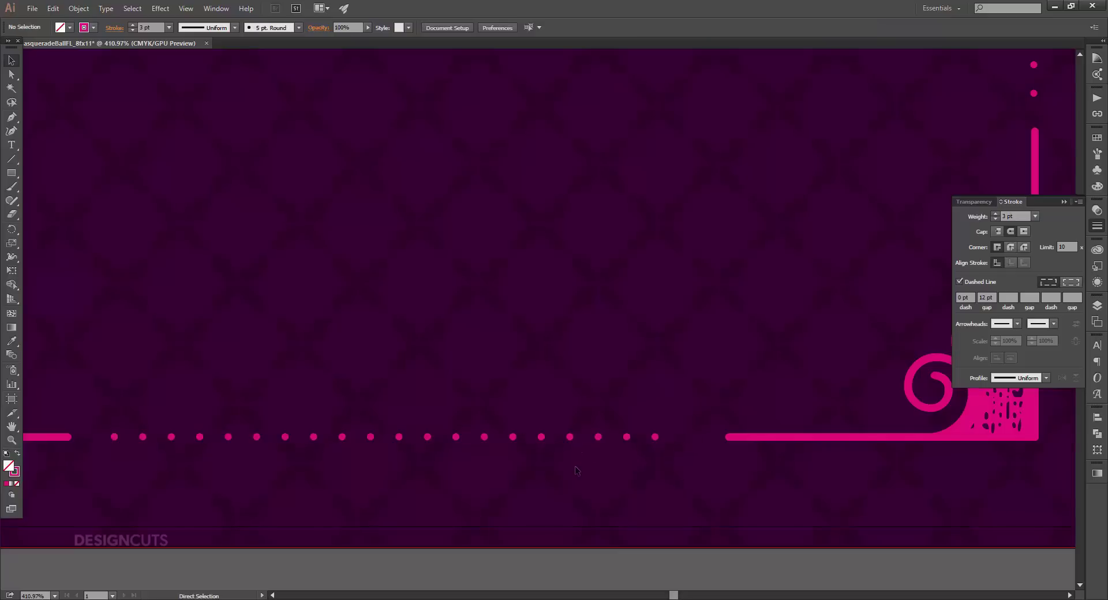
# Select the left, right and bottom dotted lines and group them.
pyautogui.hotkey('ctrl', '0')
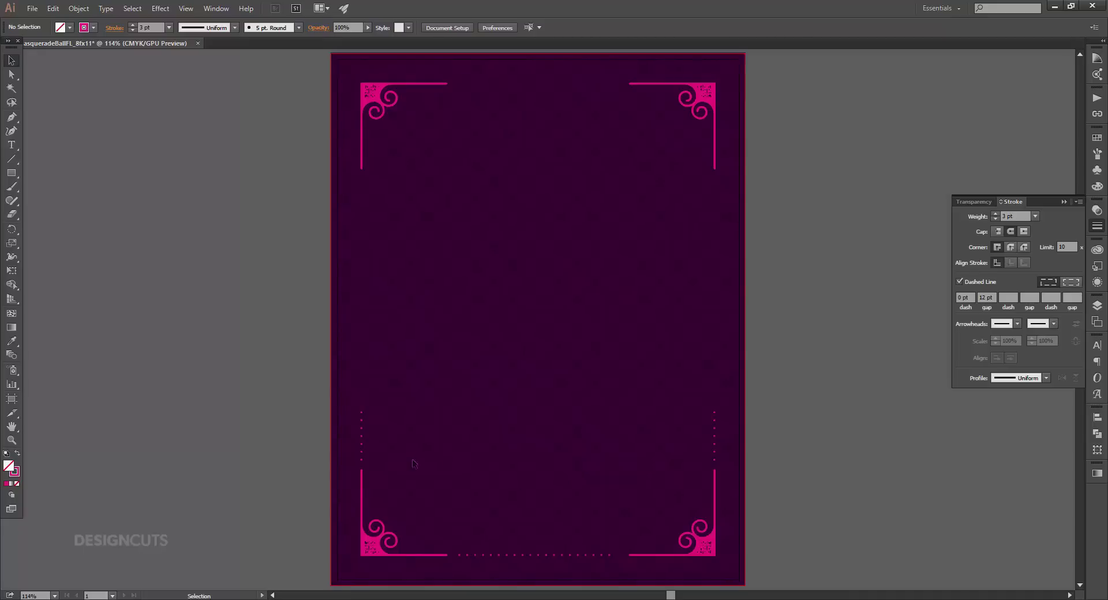
pyautogui.click(361, 447)
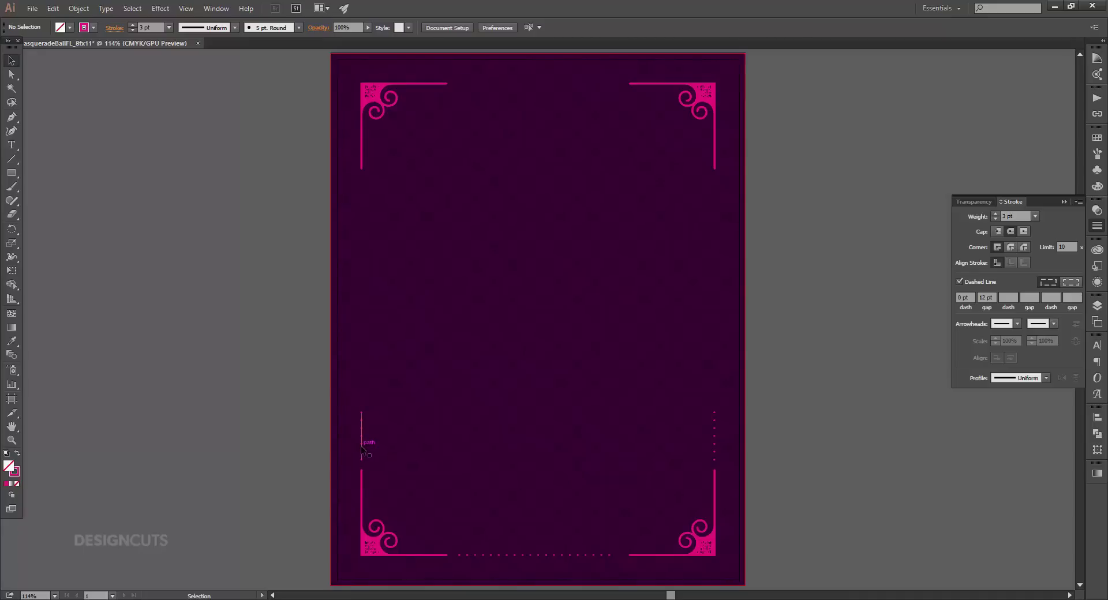
pyautogui.keyDown('shift'); pyautogui.click(715, 447); pyautogui.keyUp('shift')
pyautogui.keyDown('shift'); pyautogui.click(586, 555); pyautogui.keyUp('shift')
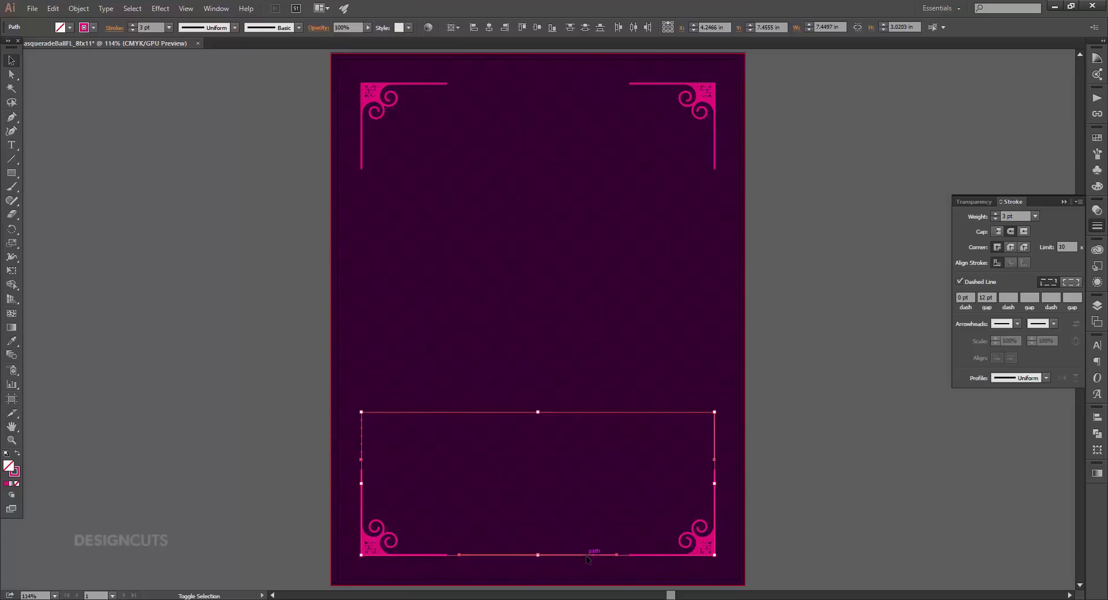
pyautogui.hotkey('ctrl', 'g')
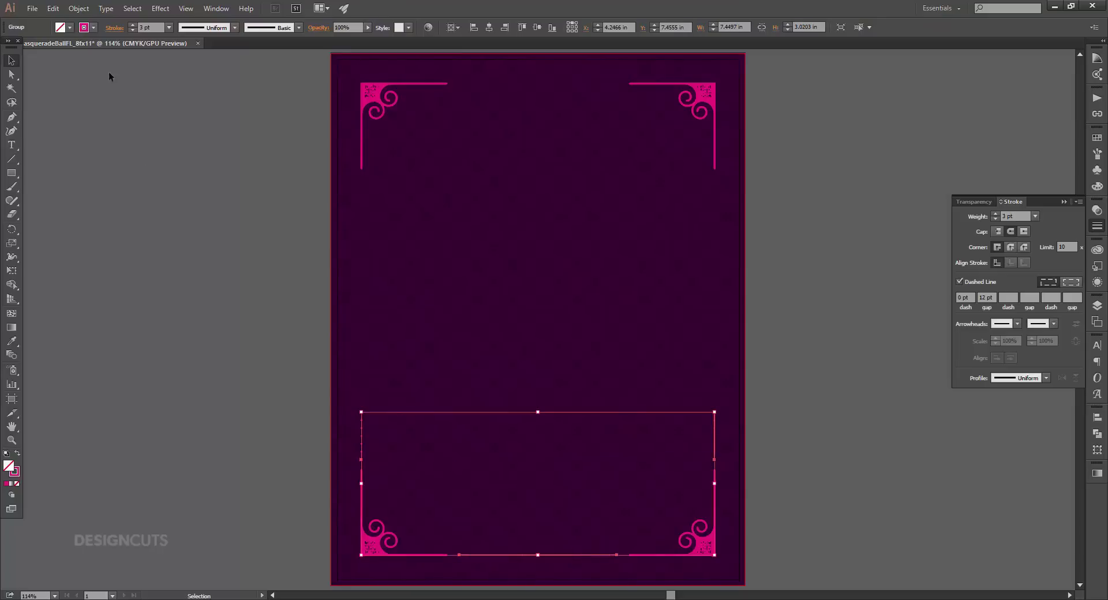
# Make a reflected copy of the dotted-line group across the horizontal axis.
pyautogui.click(79, 8)
pyautogui.moveTo(85, 24)
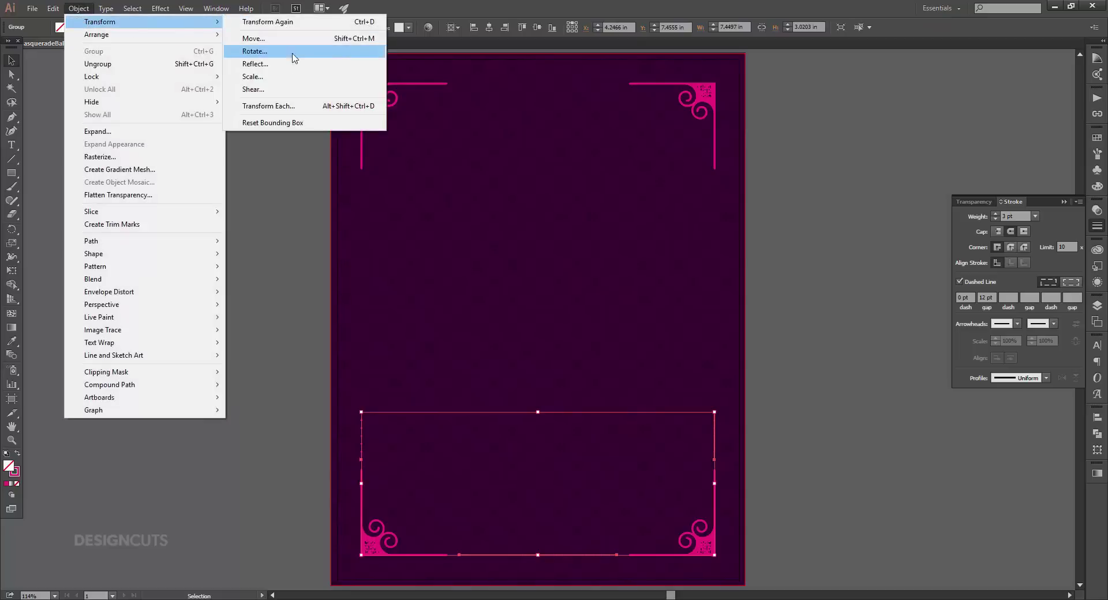
pyautogui.click(286, 64)
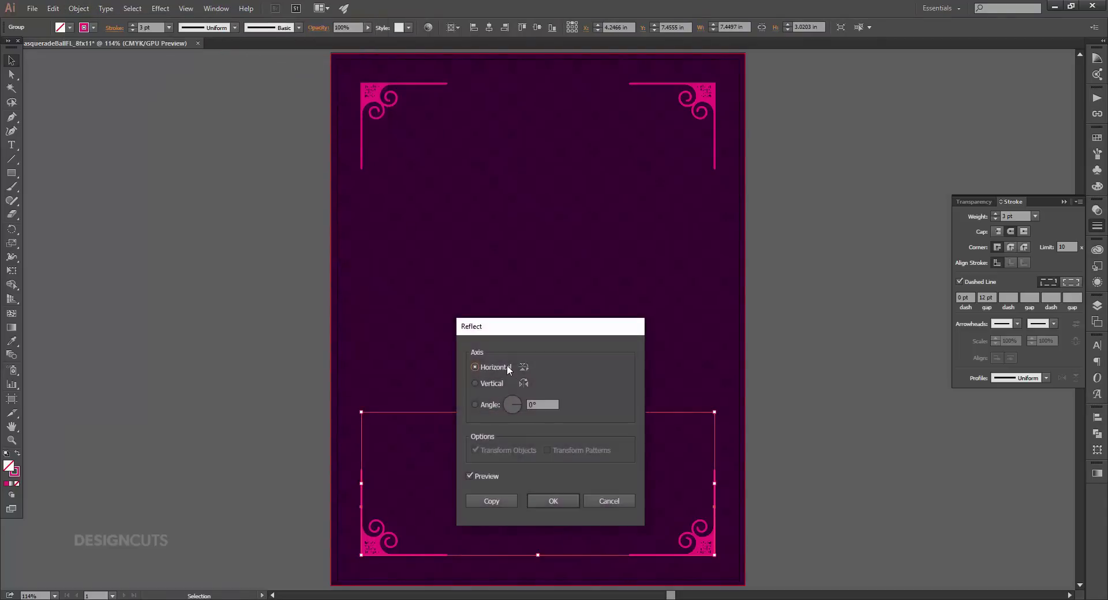
pyautogui.click(506, 500)
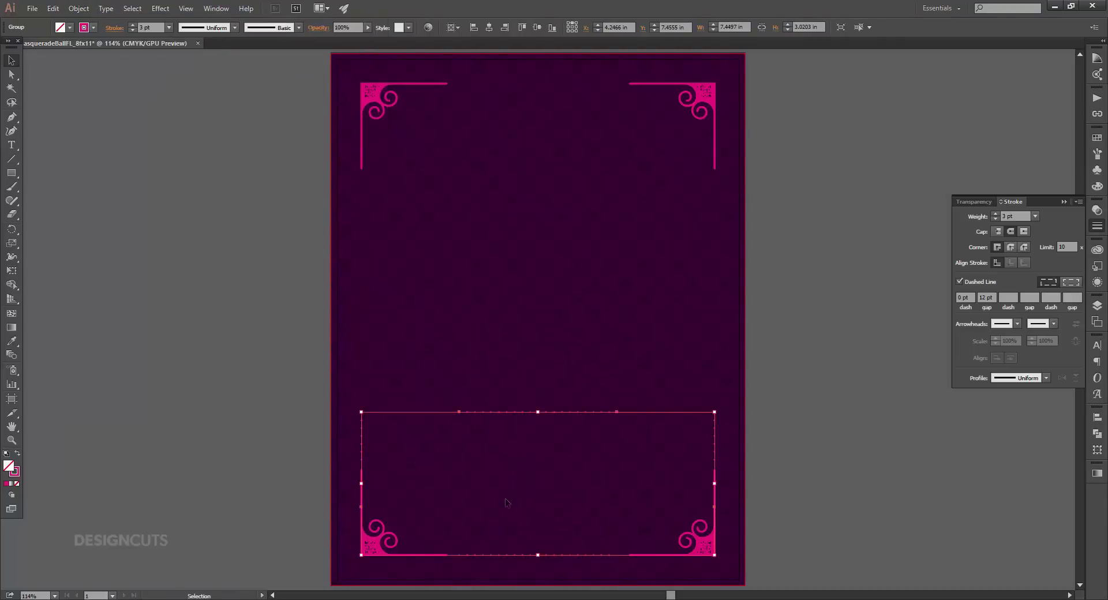
# Move the reflected dotted-line group to the page's top and align it with the upper corner ornaments' strokes.
pyautogui.moveTo(532, 412); pyautogui.dragTo(822, 176)
pyautogui.press('z')
pyautogui.press('v')
pyautogui.moveTo(739, 146); pyautogui.dragTo(740, 150)
pyautogui.hotkey('ctrl', '0')
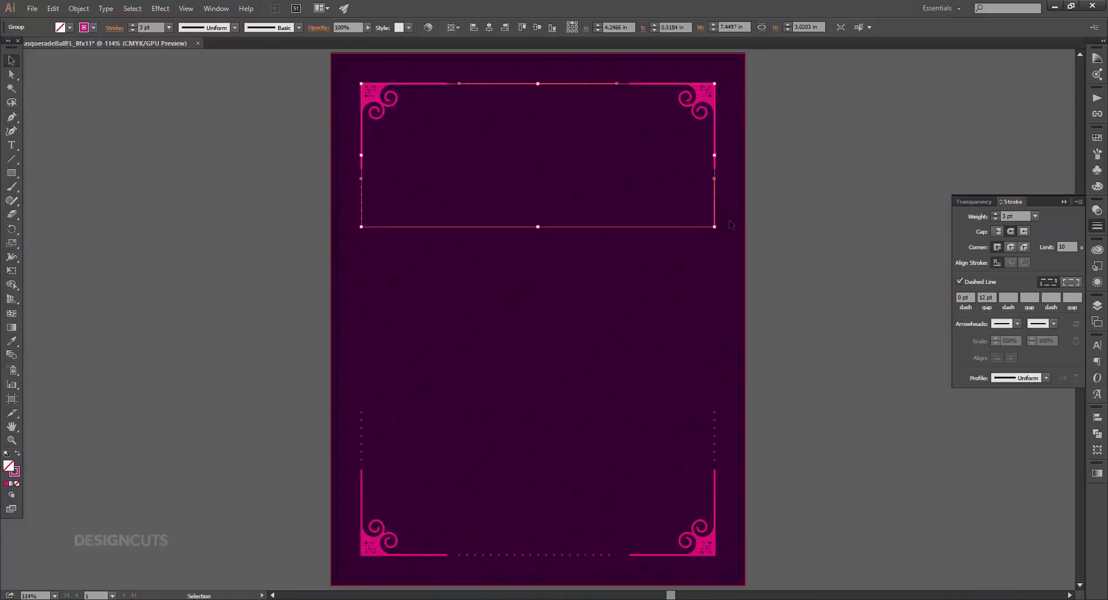
pyautogui.click(816, 279)
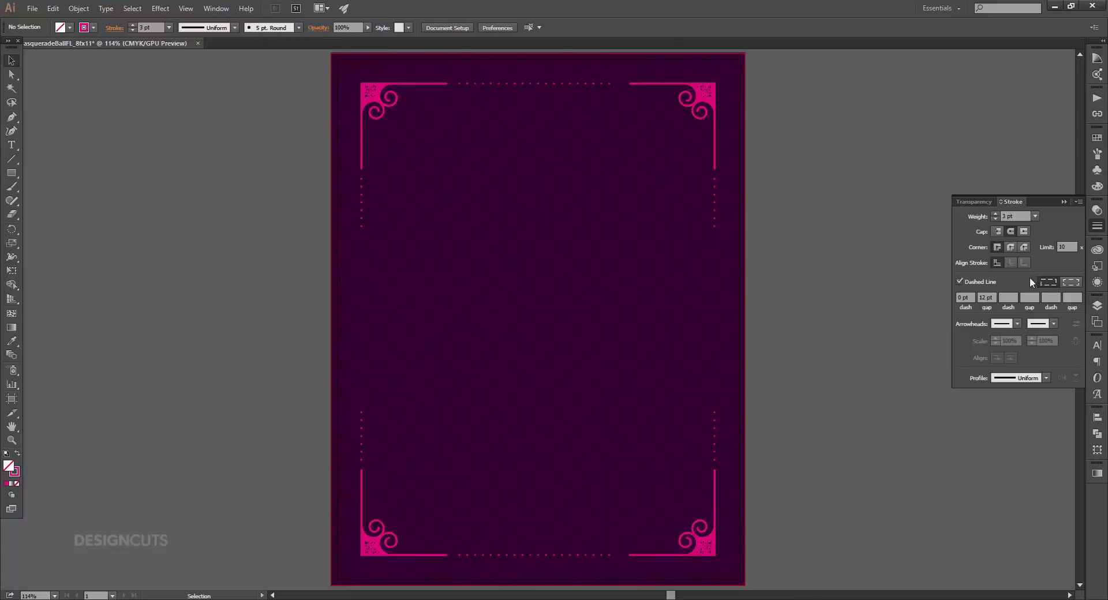
# Lock the Border layer and add a new layer named Title Art above it.
pyautogui.click(1097, 305)
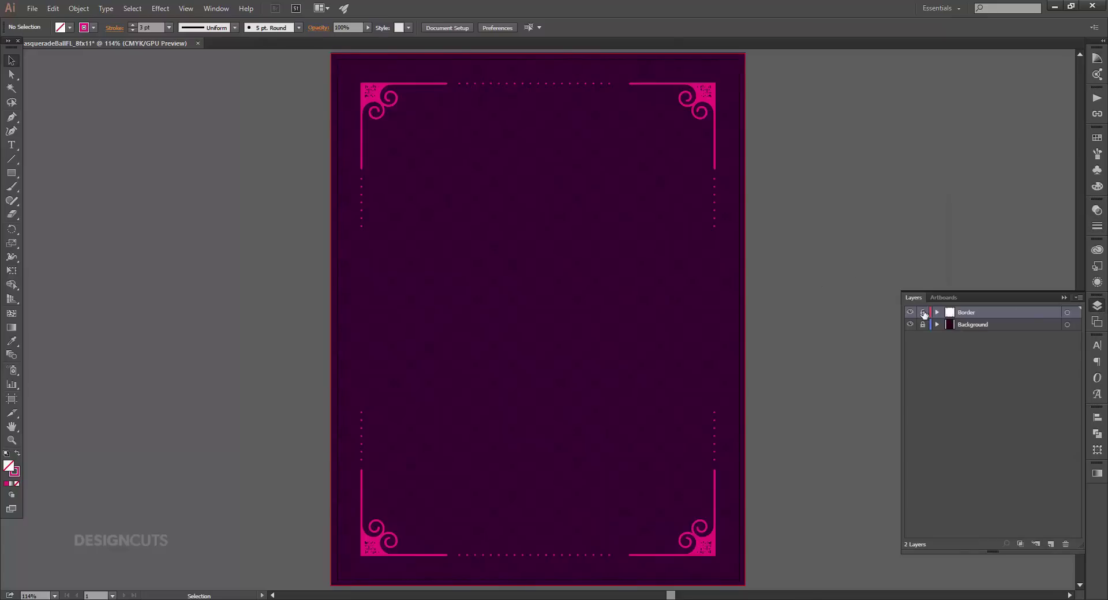
pyautogui.click(1050, 544)
pyautogui.doubleClick(964, 313)
pyautogui.press('BackSpace')
pyautogui.press('Return')
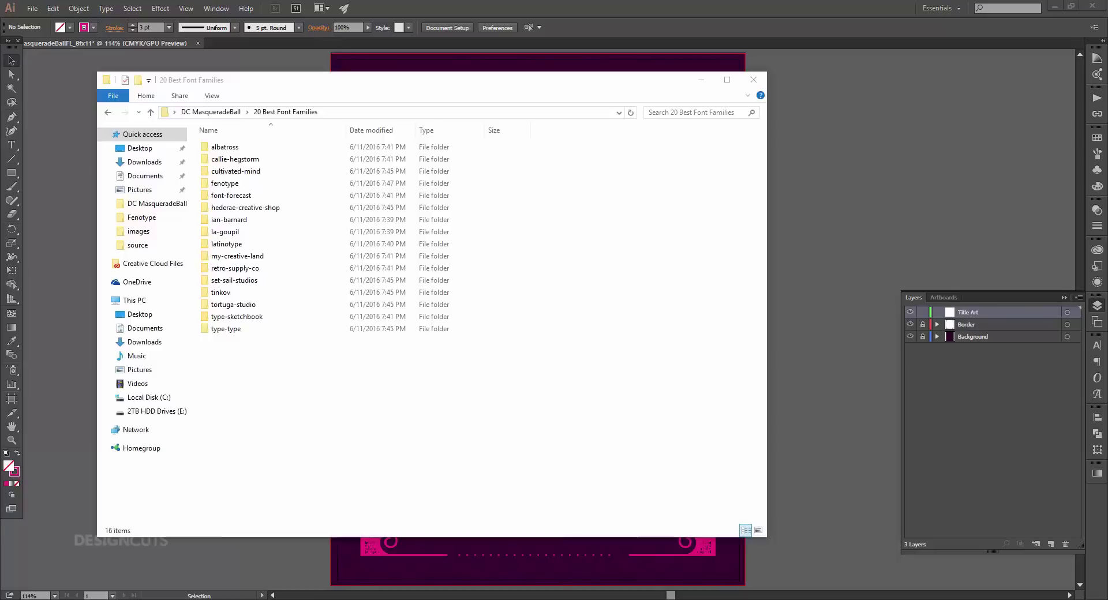
# Switch to the file browser and open Cheers_Vectors.ai from the Cheers Font graphics in the callie-hegstorm folder.
pyautogui.hotkey('alt', 'Tab')
pyautogui.doubleClick(254, 157)
pyautogui.doubleClick(247, 150)
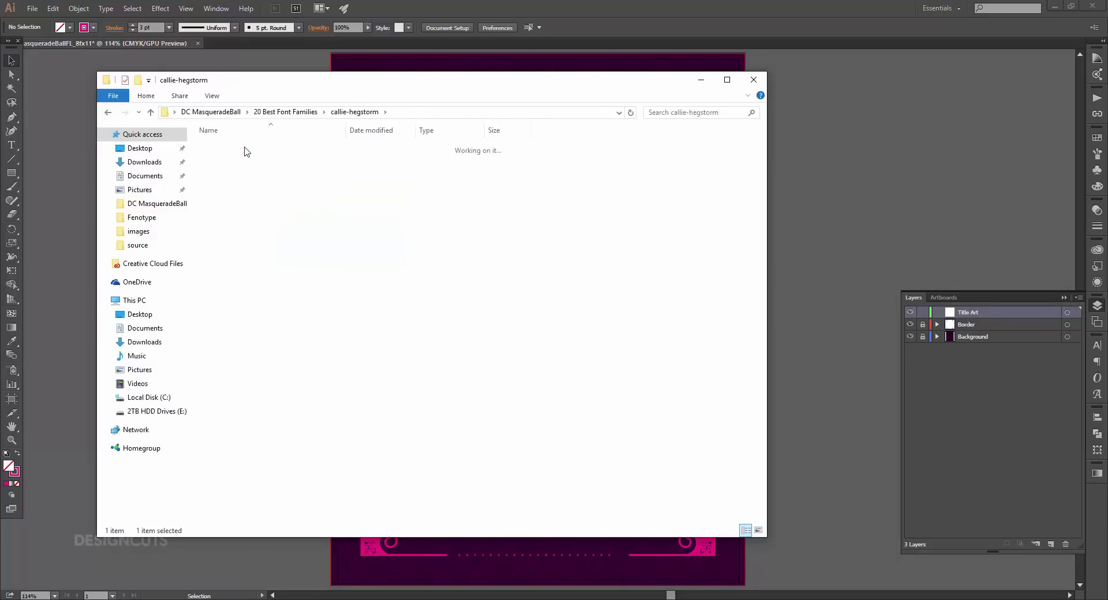
pyautogui.doubleClick(243, 159)
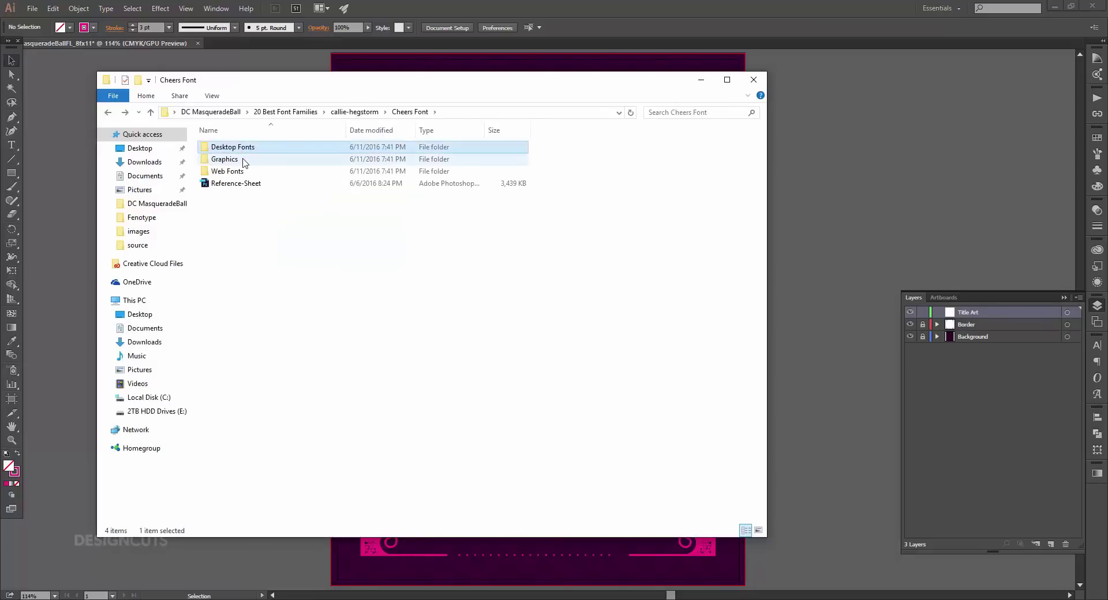
pyautogui.doubleClick(234, 147)
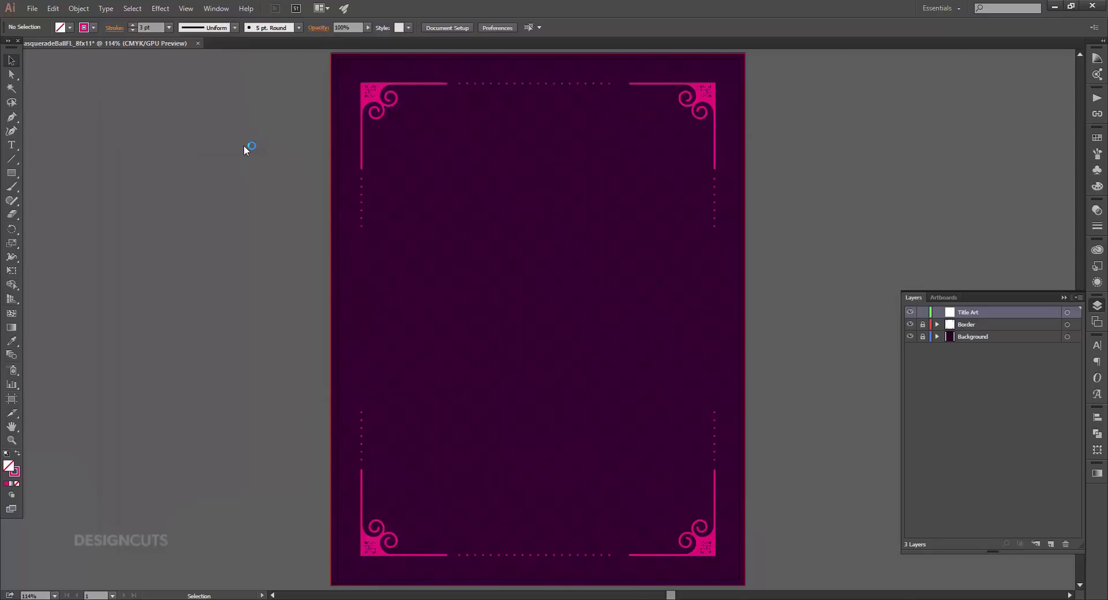
pyautogui.click(597, 320)
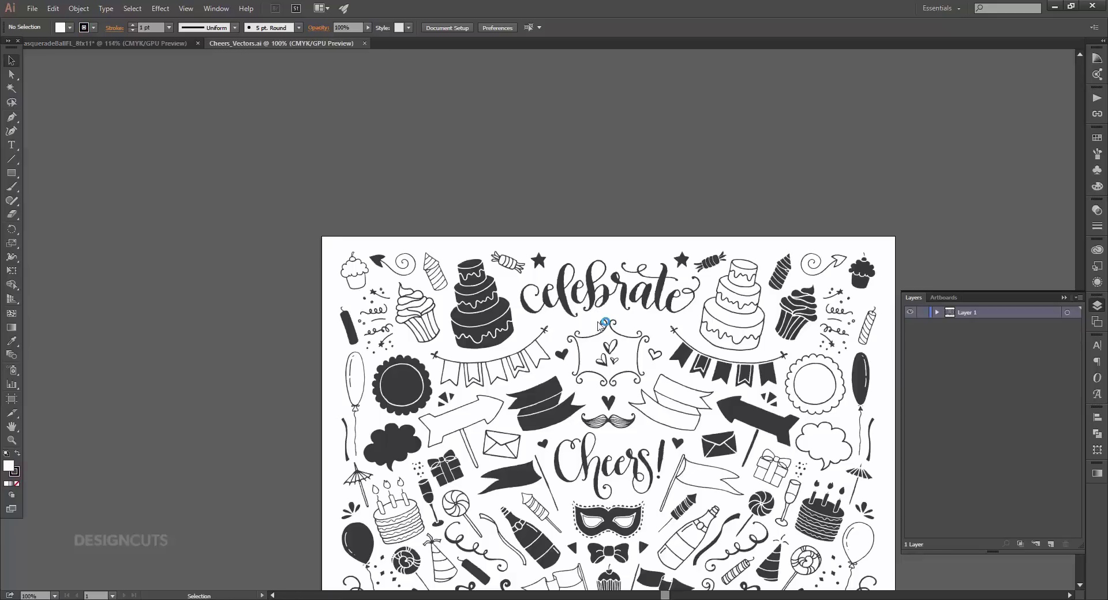
# Copy the masquerade mask from the Cheers vector sheet and paste it into the flyer's Title Art layer.
pyautogui.moveTo(711, 457); pyautogui.dragTo(622, 297)
pyautogui.click(548, 372)
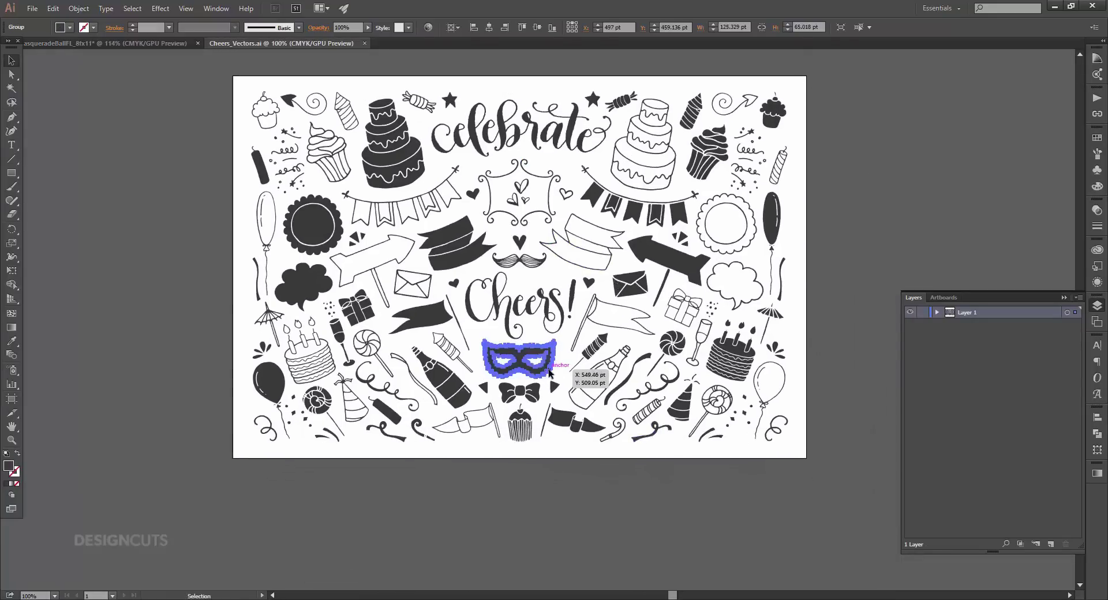
pyautogui.click(120, 45)
pyautogui.hotkey('ctrl', 'v')
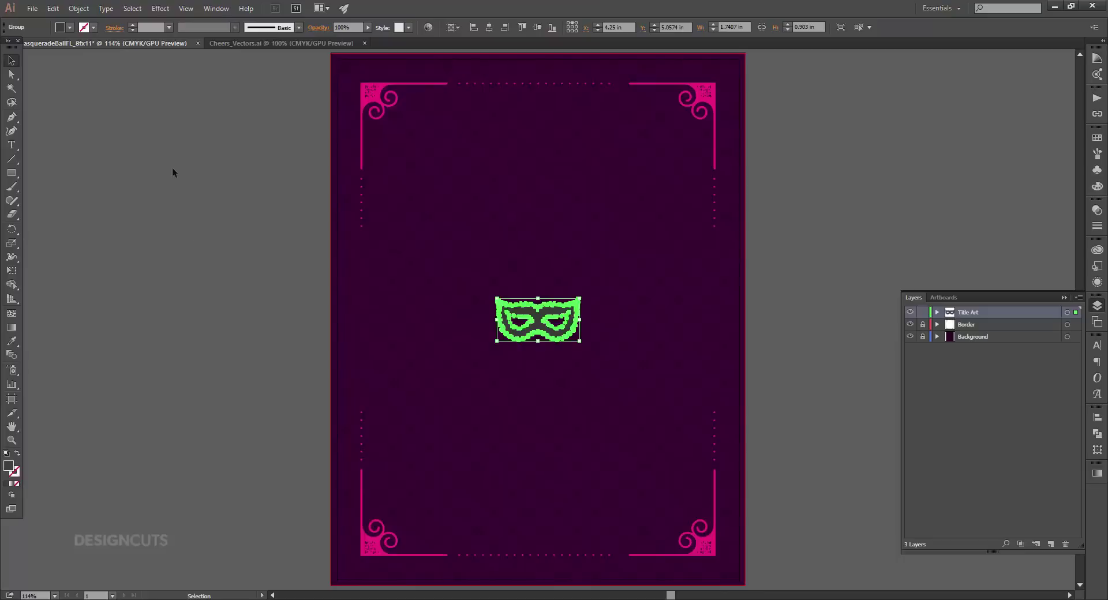
# Scale the pasted mask uniformly to 210%.
pyautogui.click(79, 9)
pyautogui.moveTo(104, 22)
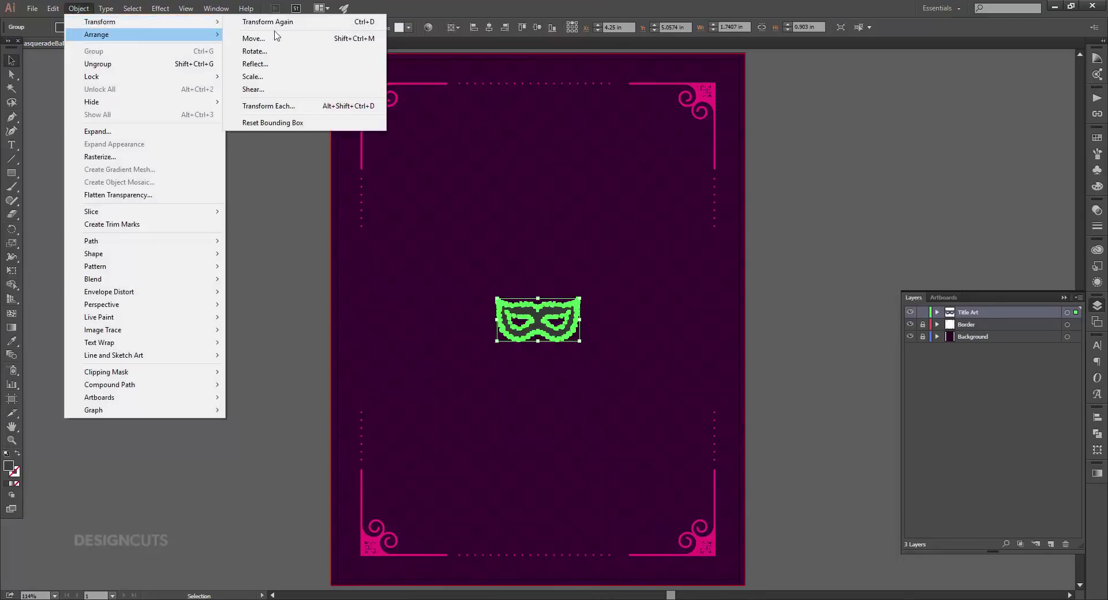
pyautogui.click(253, 77)
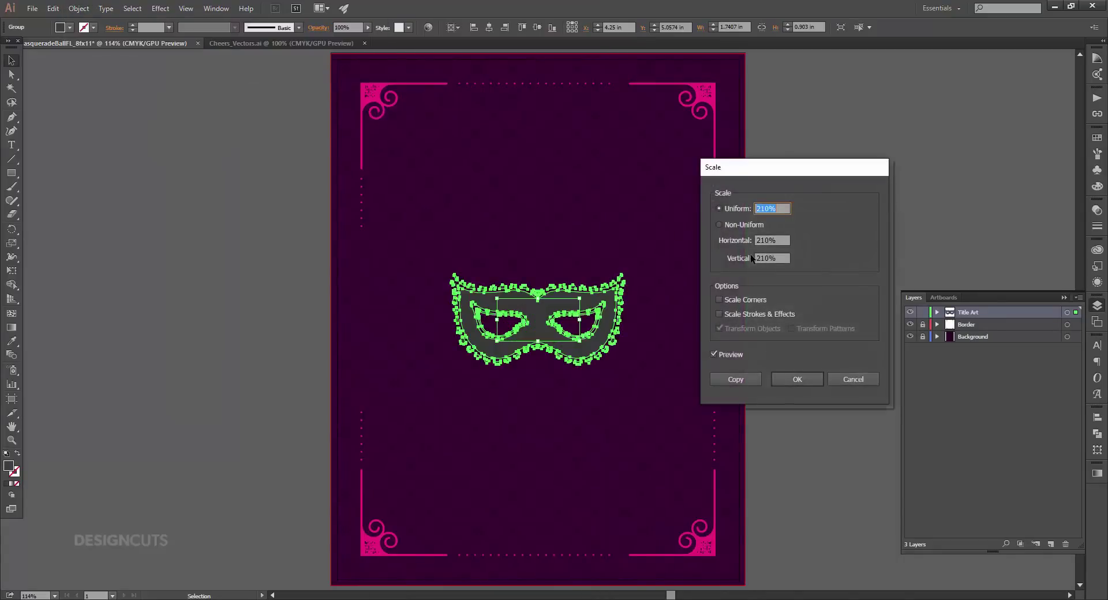
pyautogui.click(775, 208)
pyautogui.click(784, 378)
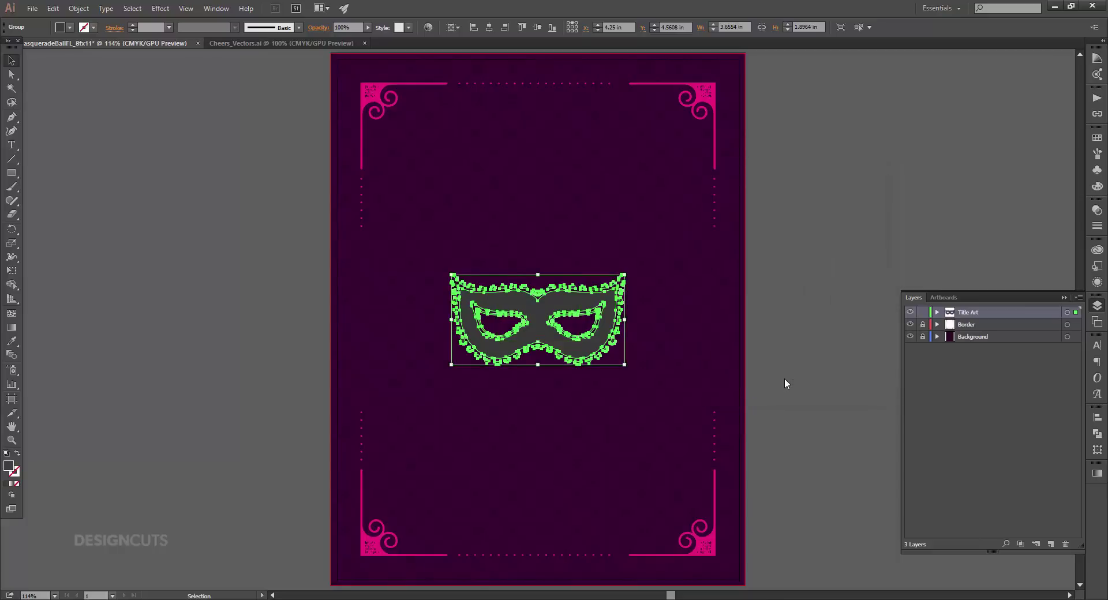
# Rotate the mask by 8° and move it to the upper part of the flyer, slightly left of centre.
pyautogui.click(79, 8)
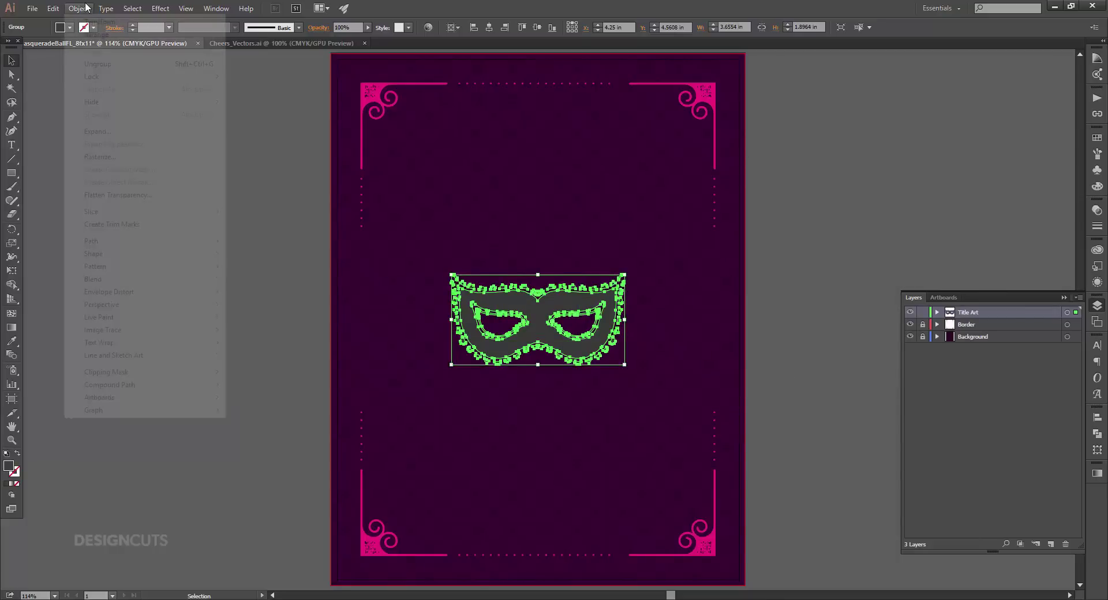
pyautogui.moveTo(112, 23)
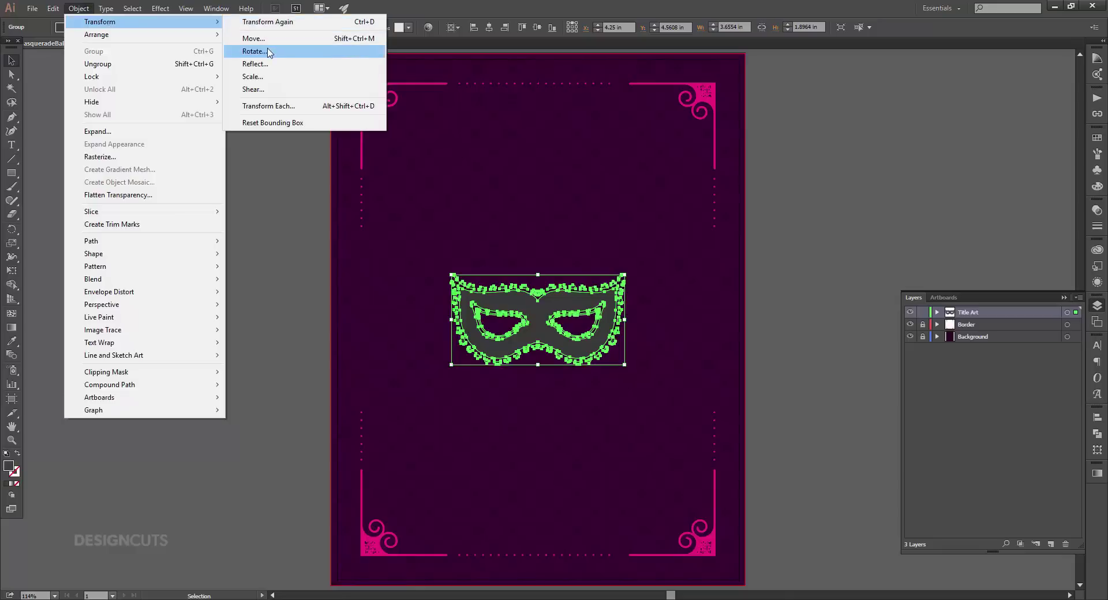
pyautogui.click(258, 50)
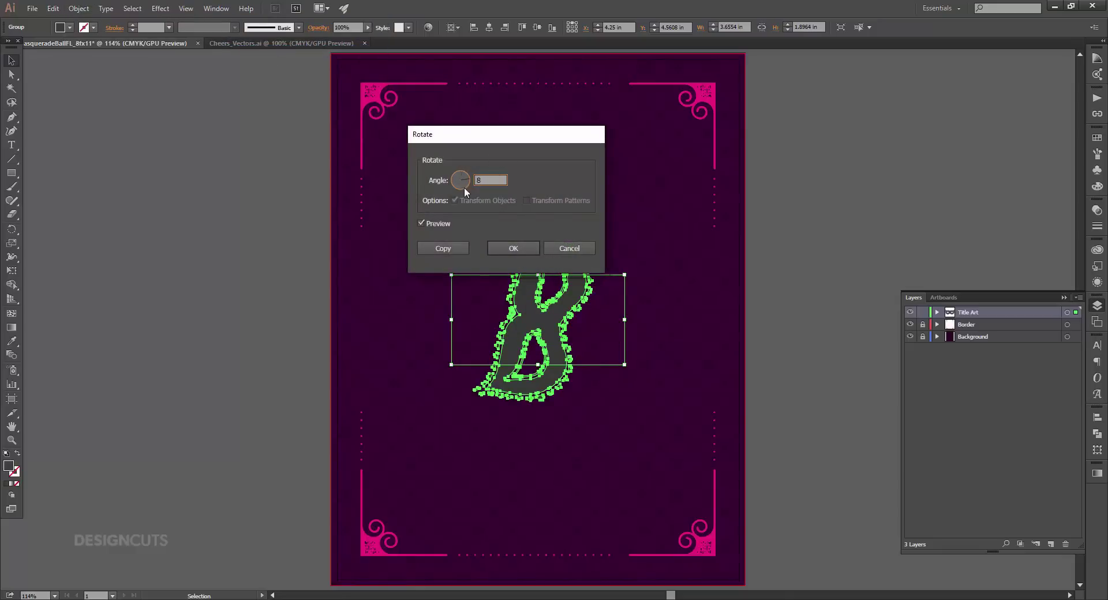
pyautogui.write('8')
pyautogui.click(511, 248)
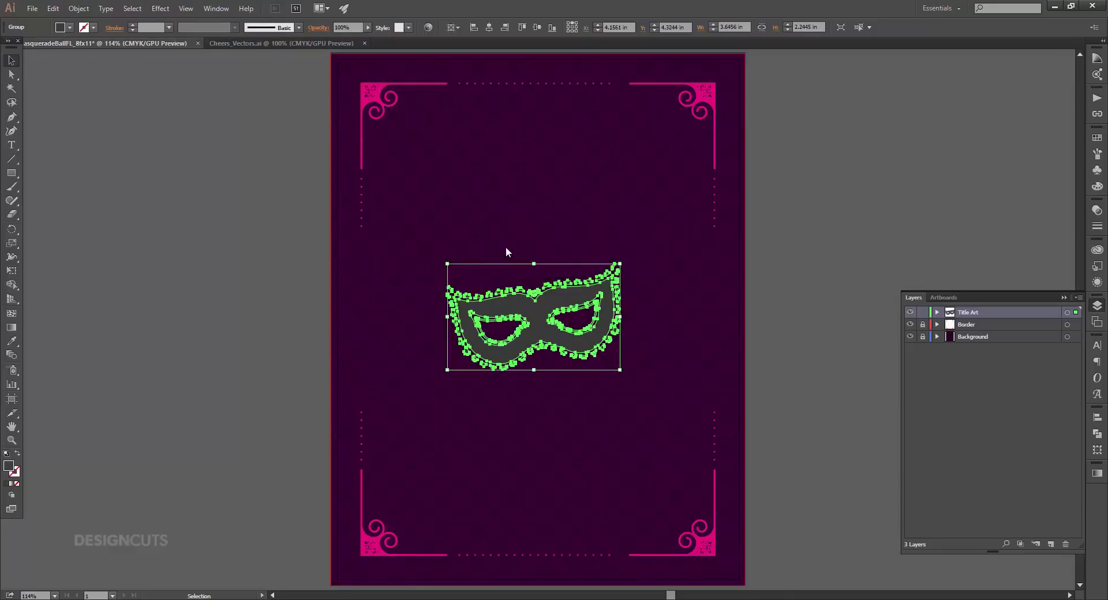
pyautogui.moveTo(555, 287); pyautogui.dragTo(519, 150)
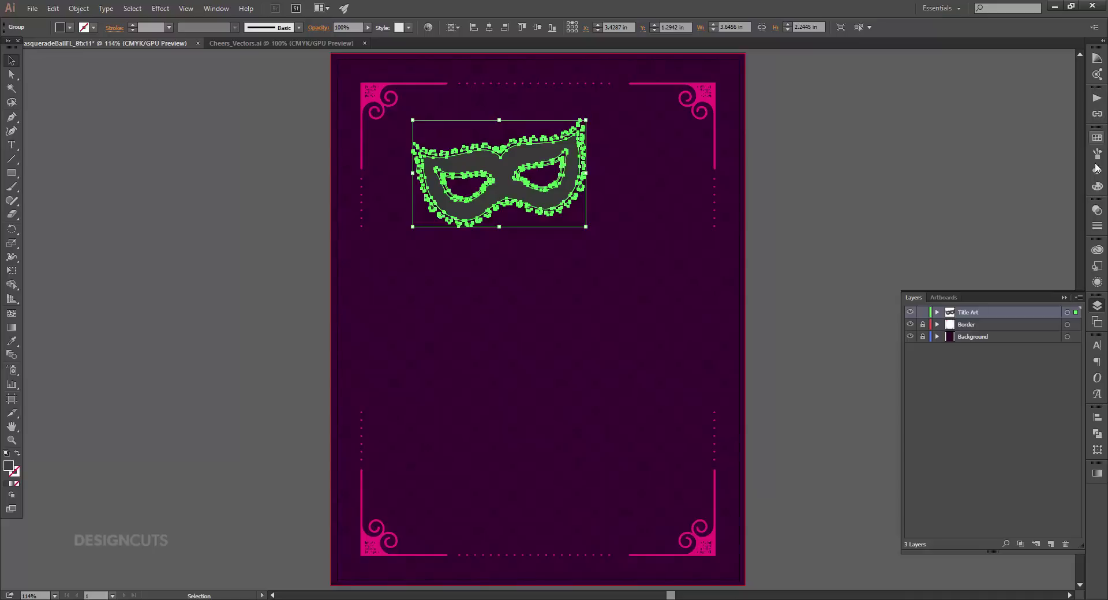
# Fill the mask with a teal of C 100, M 0, Y 31, K 0.
pyautogui.click(1097, 186)
pyautogui.click(1061, 145)
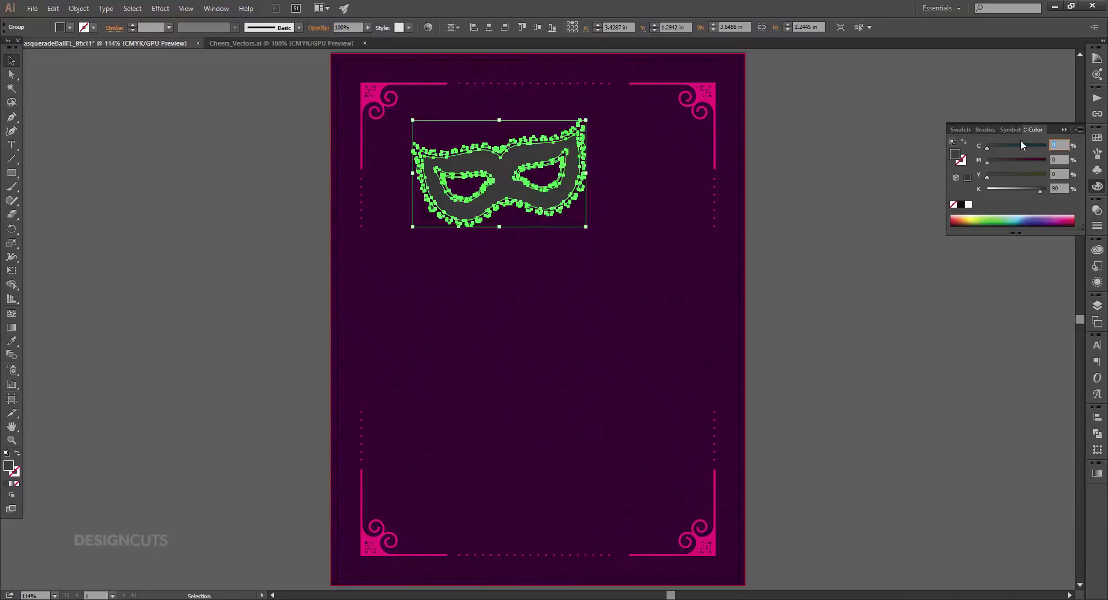
pyautogui.write('100')
pyautogui.press('Tab')
pyautogui.press('Tab')
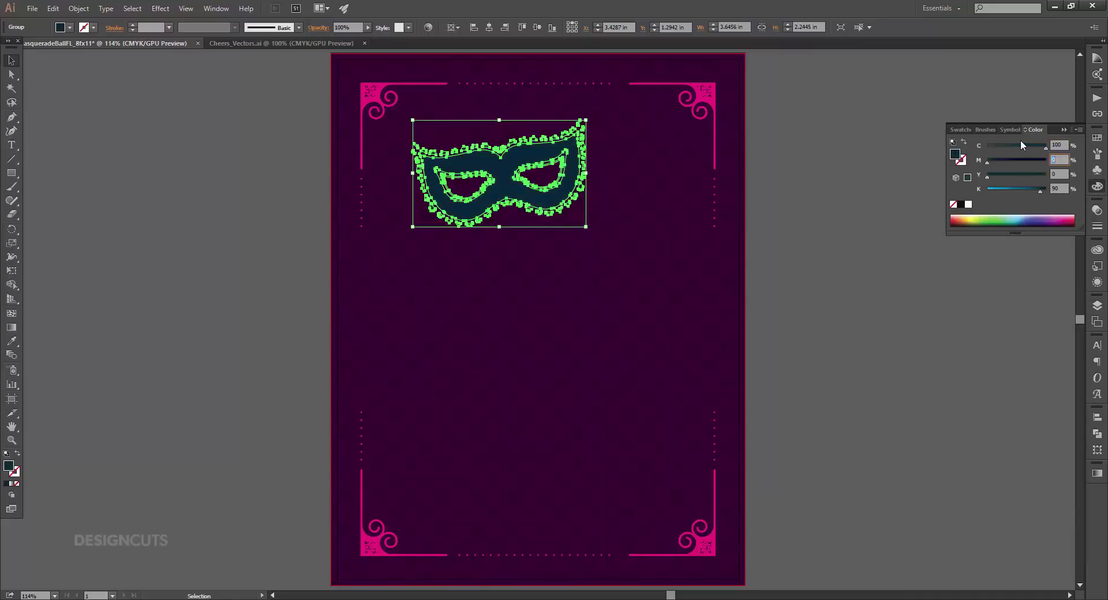
pyautogui.write('31')
pyautogui.press('Tab')
pyautogui.write('0')
pyautogui.press('Tab')
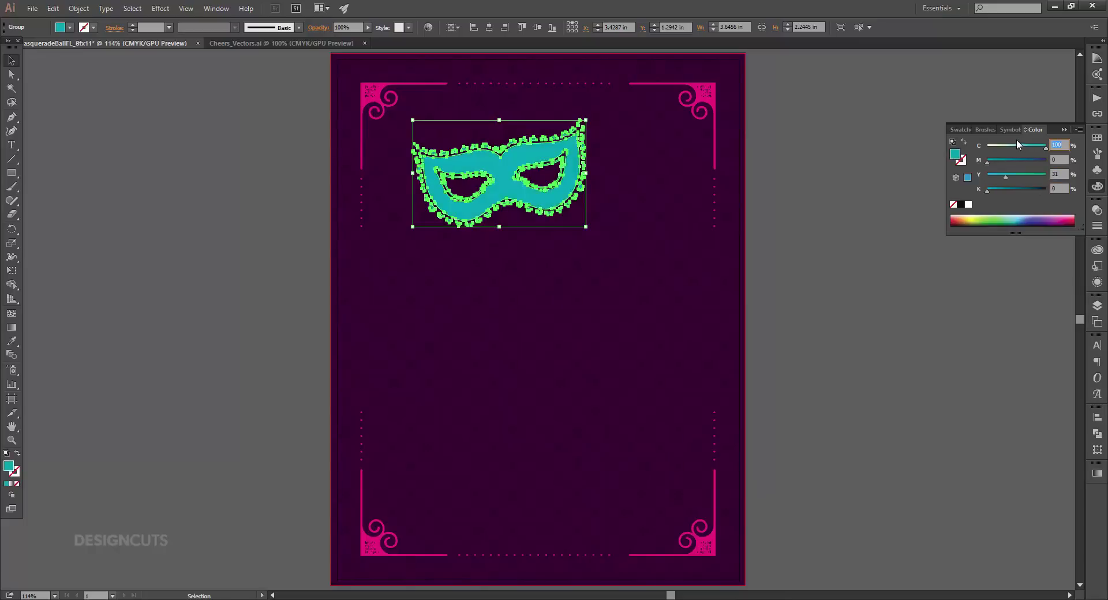
# Add the point text "Masquerade" below the mask and shift it across the flyer.
pyautogui.click(11, 145)
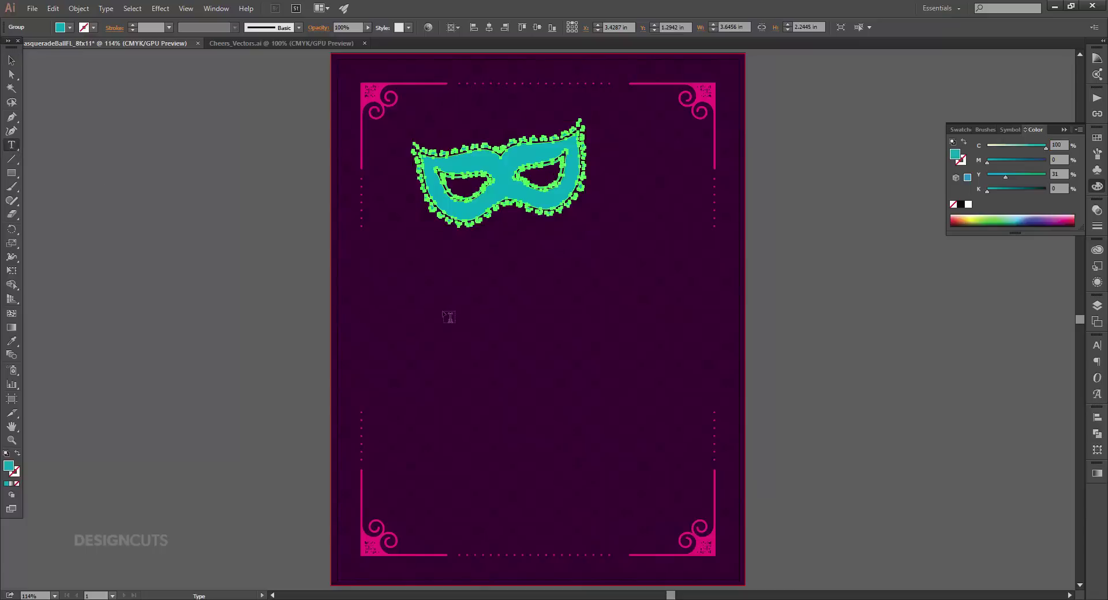
pyautogui.click(456, 318)
pyautogui.write('abc')
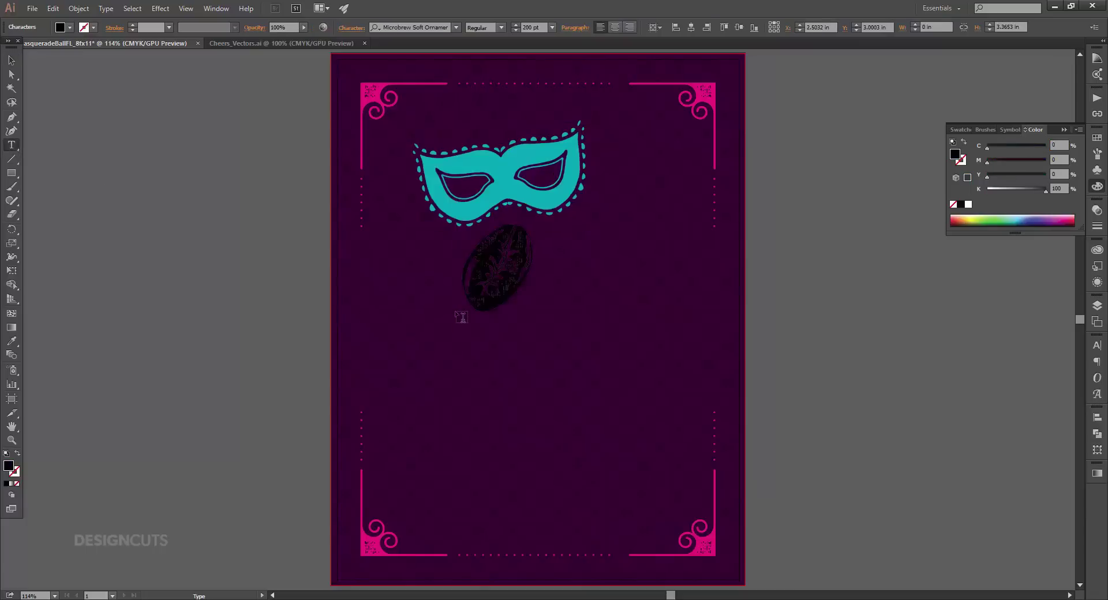
pyautogui.write('de')
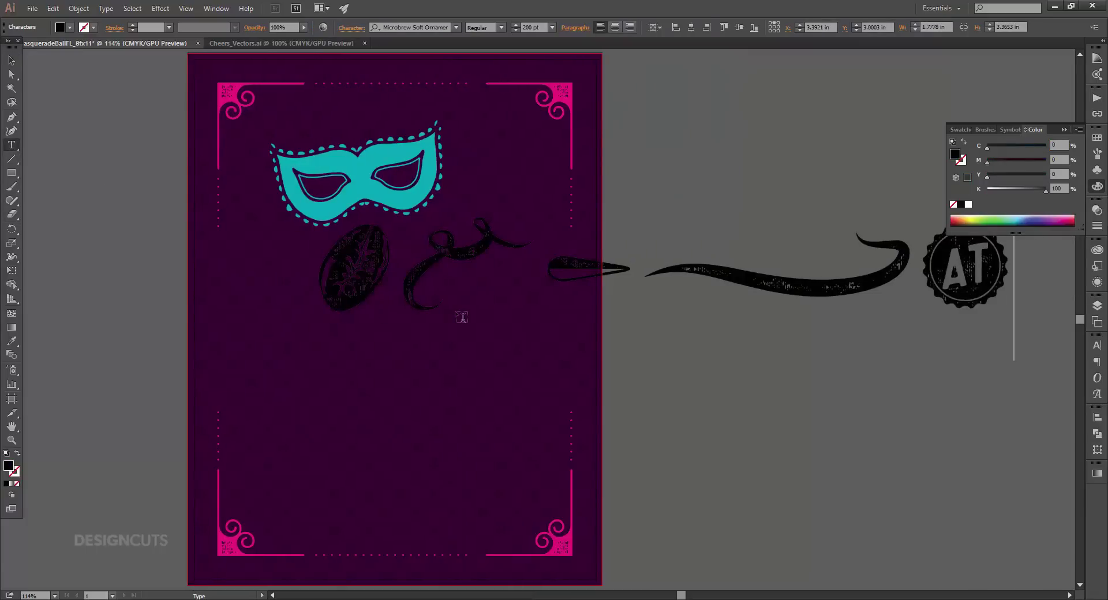
pyautogui.write('fghij')
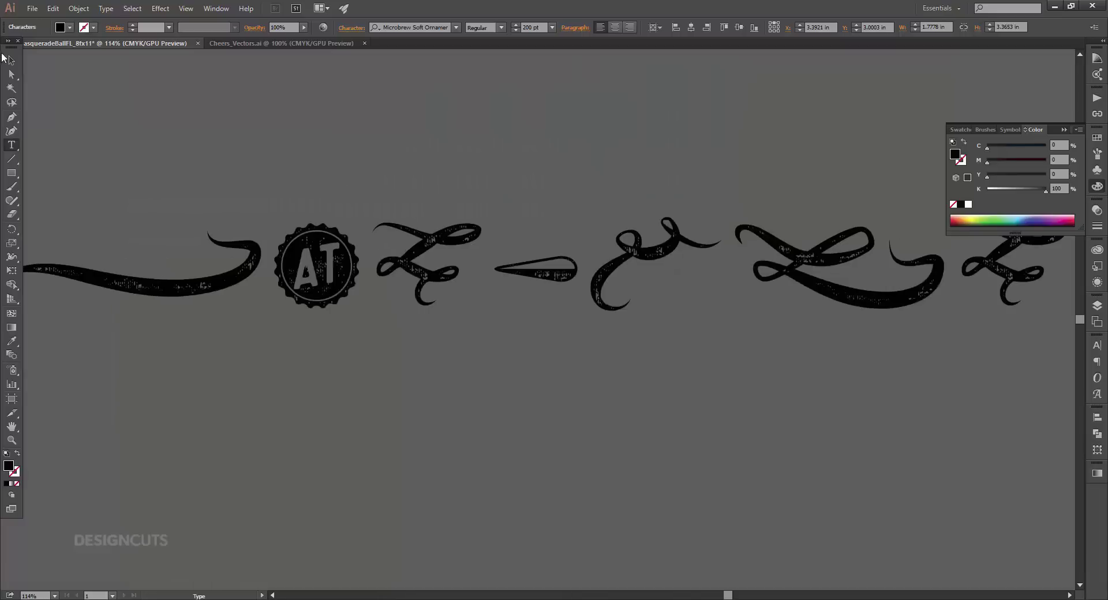
pyautogui.click(8, 59)
pyautogui.hscroll(-10, 701, 254)
pyautogui.moveTo(694, 303); pyautogui.dragTo(616, 323)
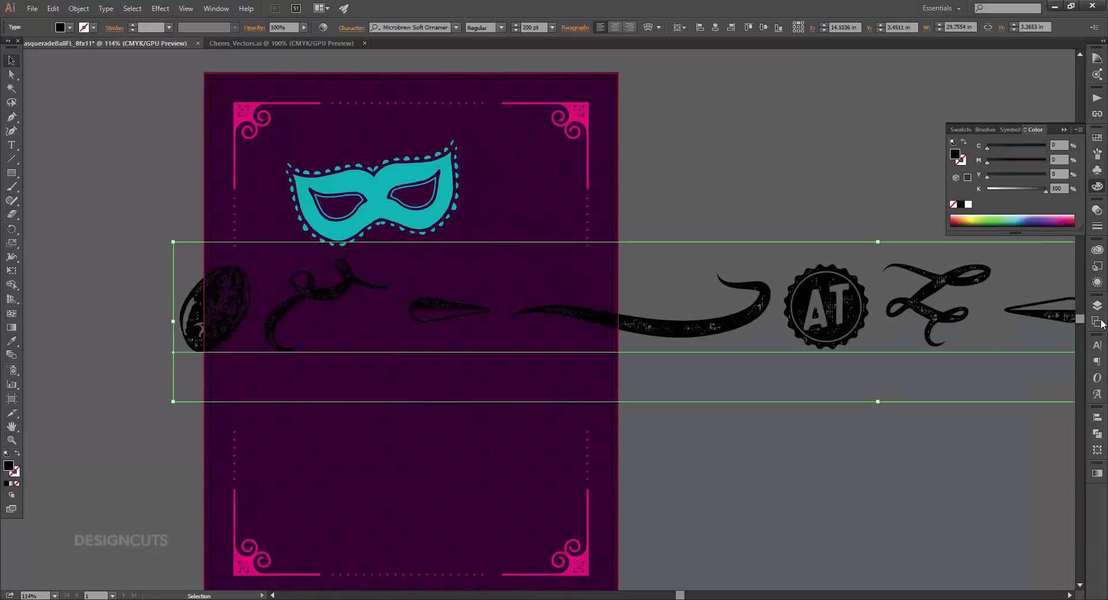
# Set the "Masquerade" text to the Cheers font at 140 pt.
pyautogui.click(1096, 345)
pyautogui.click(1002, 368)
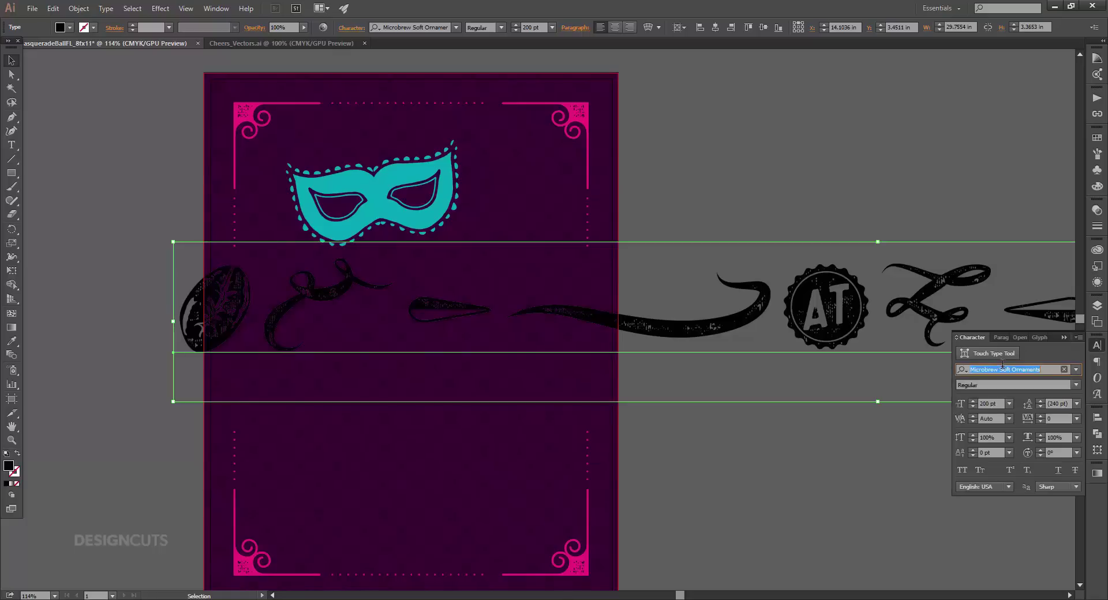
pyautogui.write('cheers')
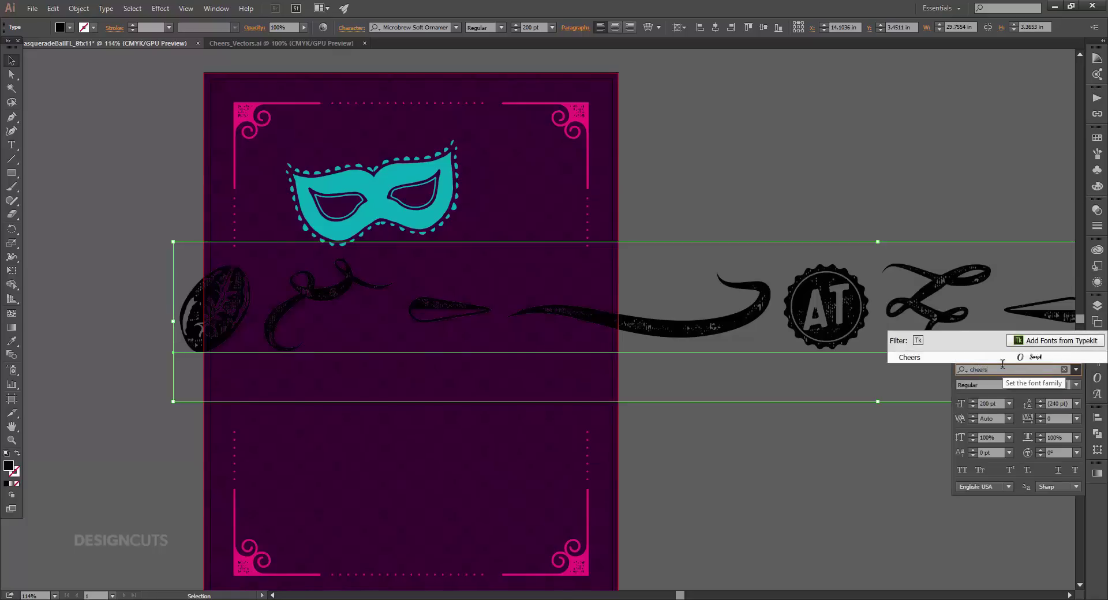
pyautogui.click(1010, 359)
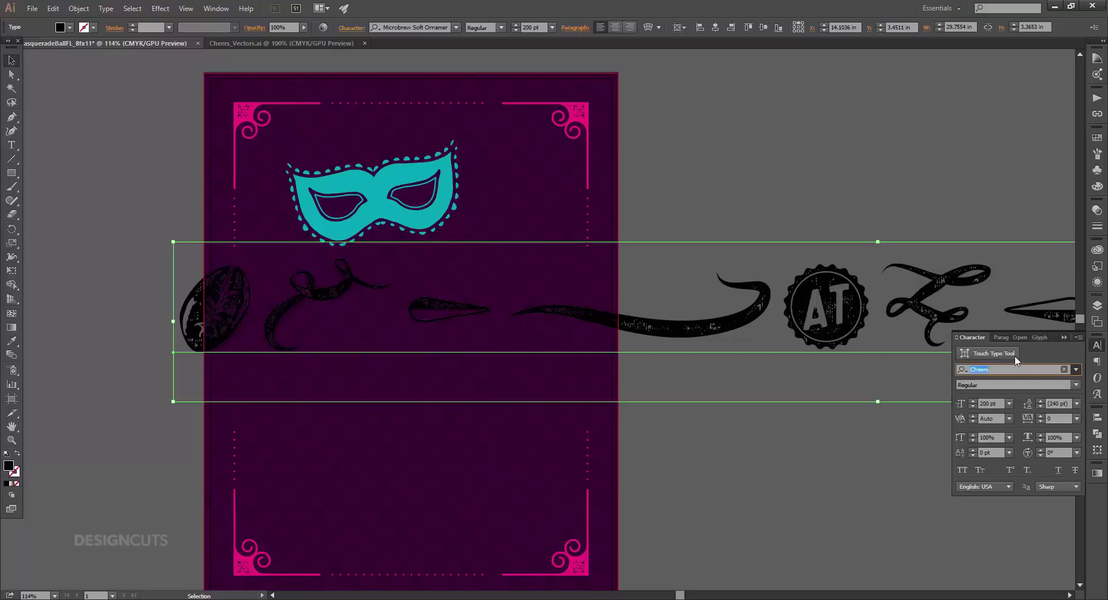
pyautogui.doubleClick(988, 404)
pyautogui.write('140')
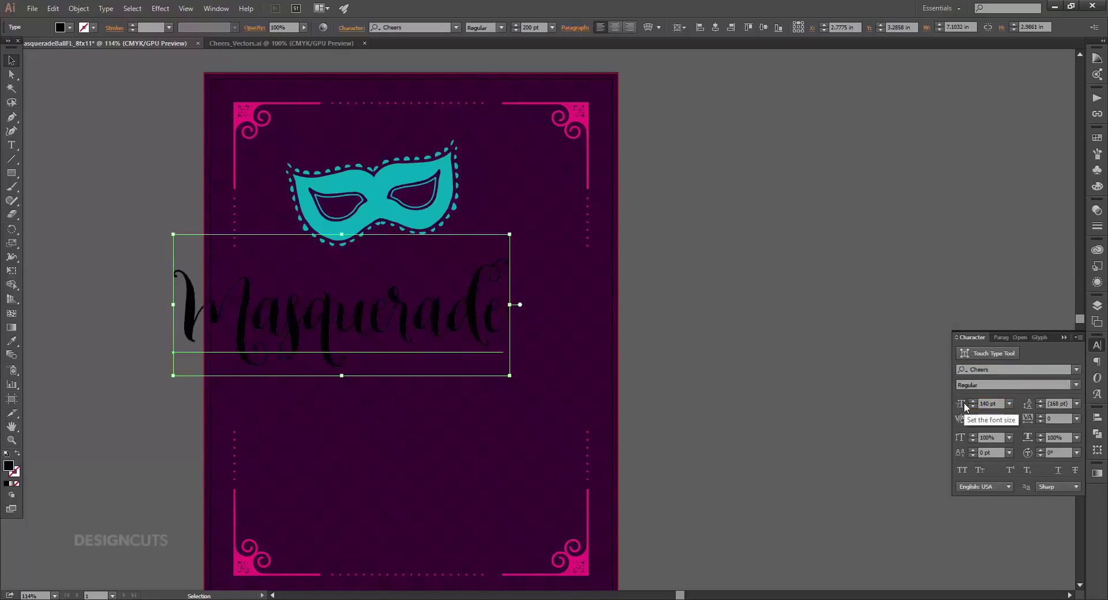
pyautogui.press('Return')
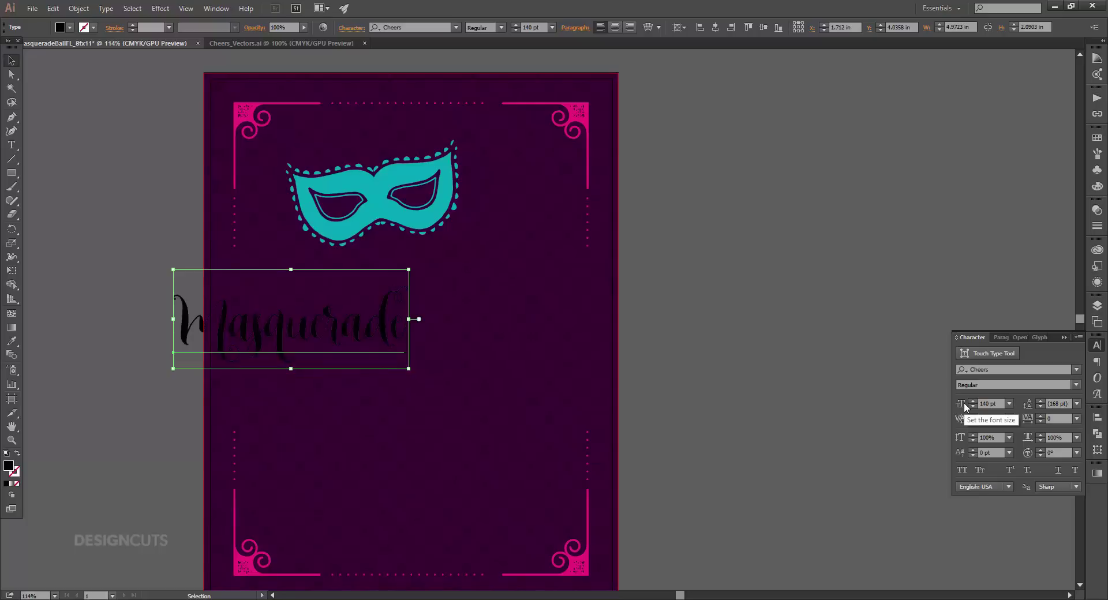
# Fill the "Masquerade" text with white and move it inside the border beneath the mask.
pyautogui.click(1096, 137)
pyautogui.click(969, 162)
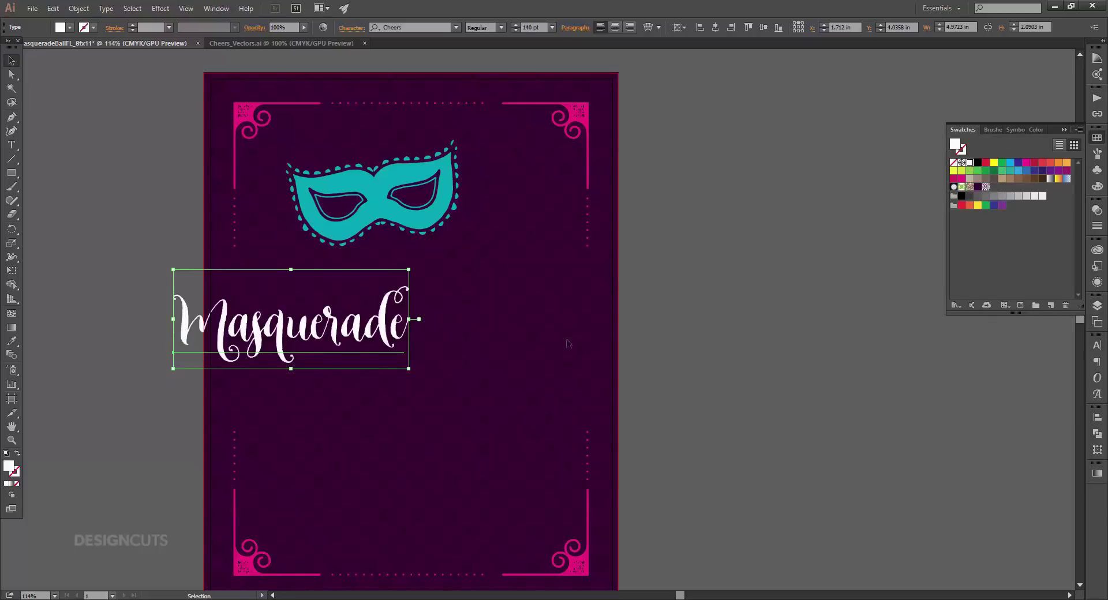
pyautogui.moveTo(346, 330); pyautogui.dragTo(462, 326)
pyautogui.click(456, 375)
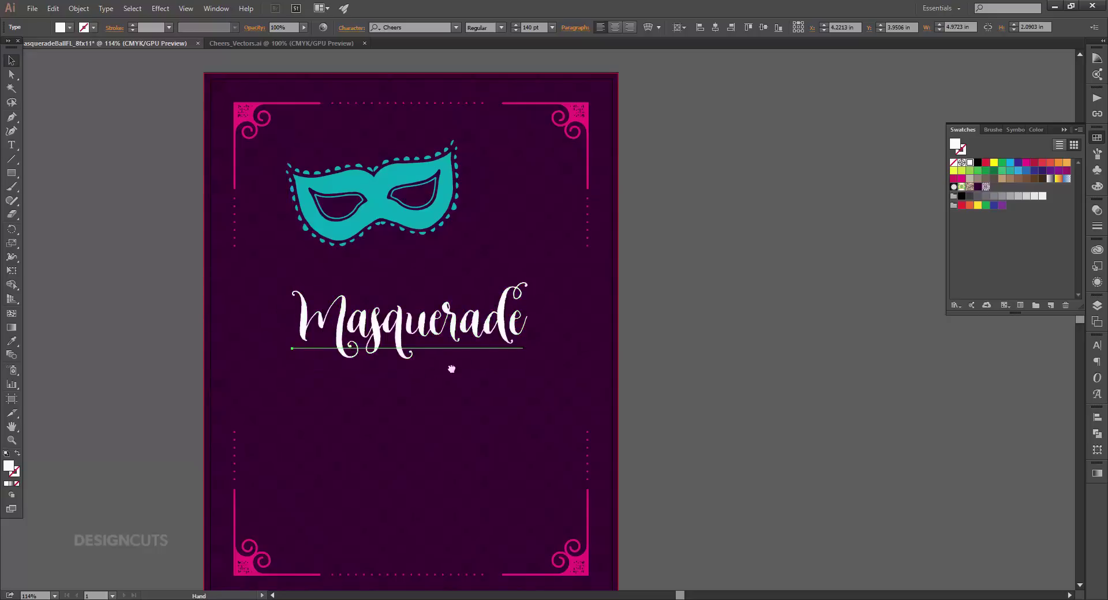
pyautogui.moveTo(430, 375); pyautogui.dragTo(508, 351)
pyautogui.click(508, 320)
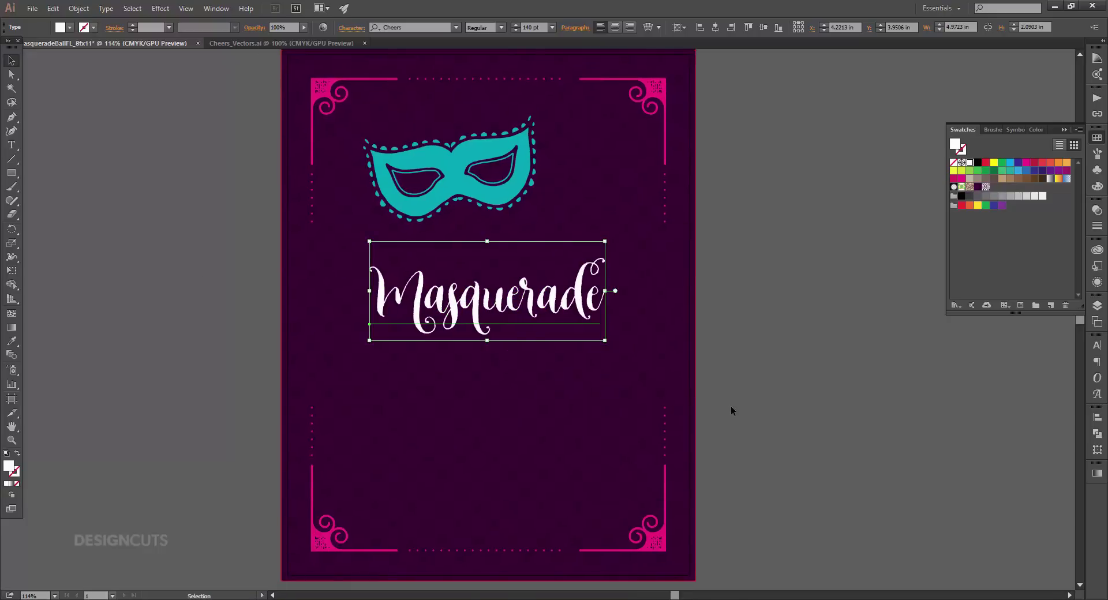
# Apply an Arc warp effect to the "Masquerade" text with a horizontal bend of 15%.
pyautogui.click(160, 8)
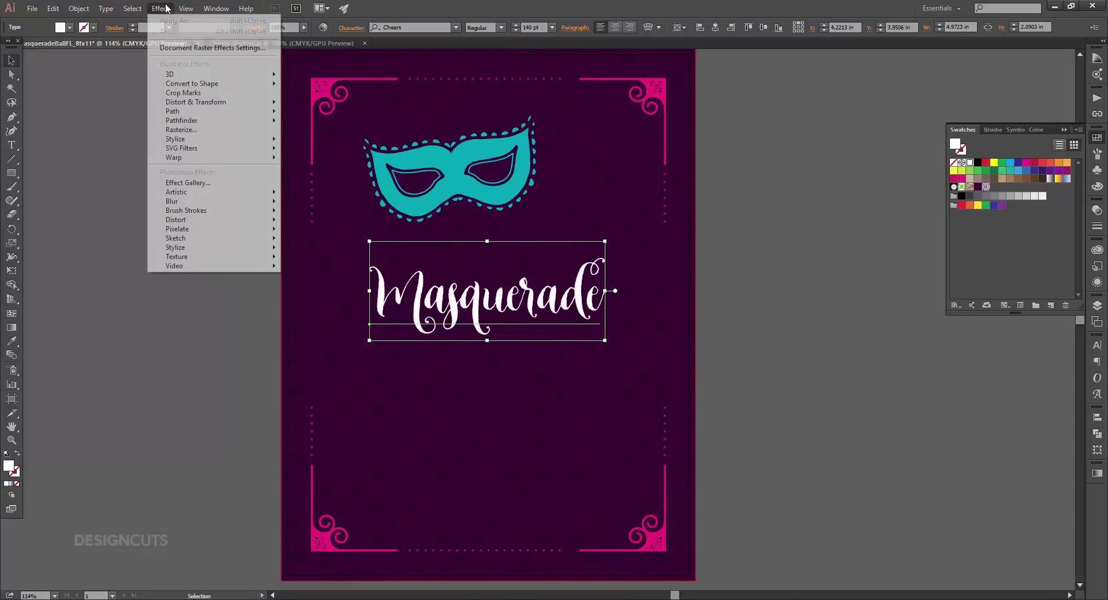
pyautogui.moveTo(202, 162)
pyautogui.click(299, 159)
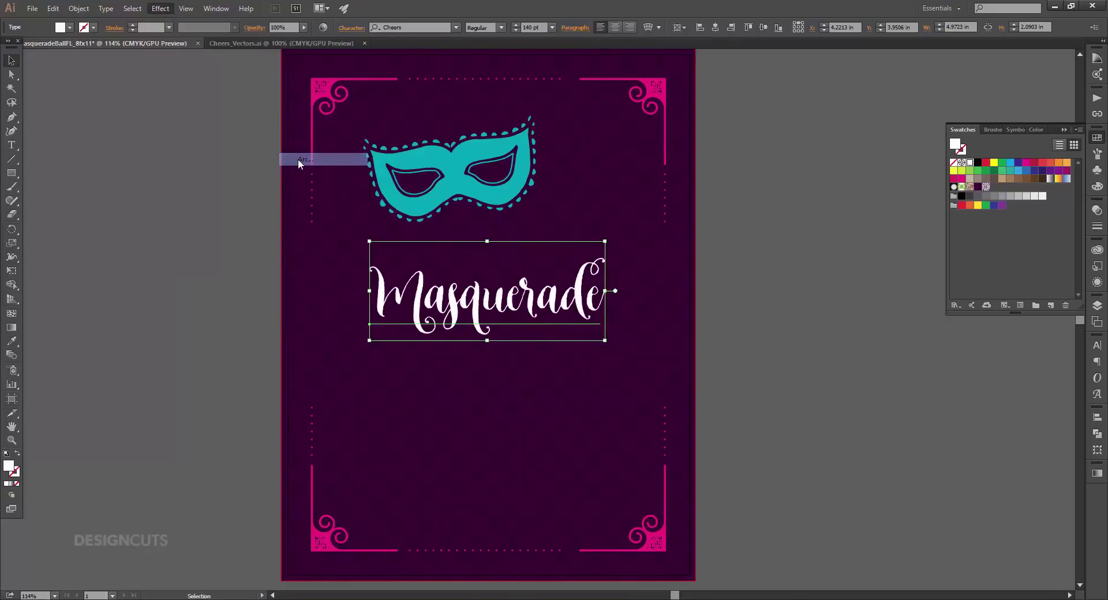
pyautogui.click(739, 279)
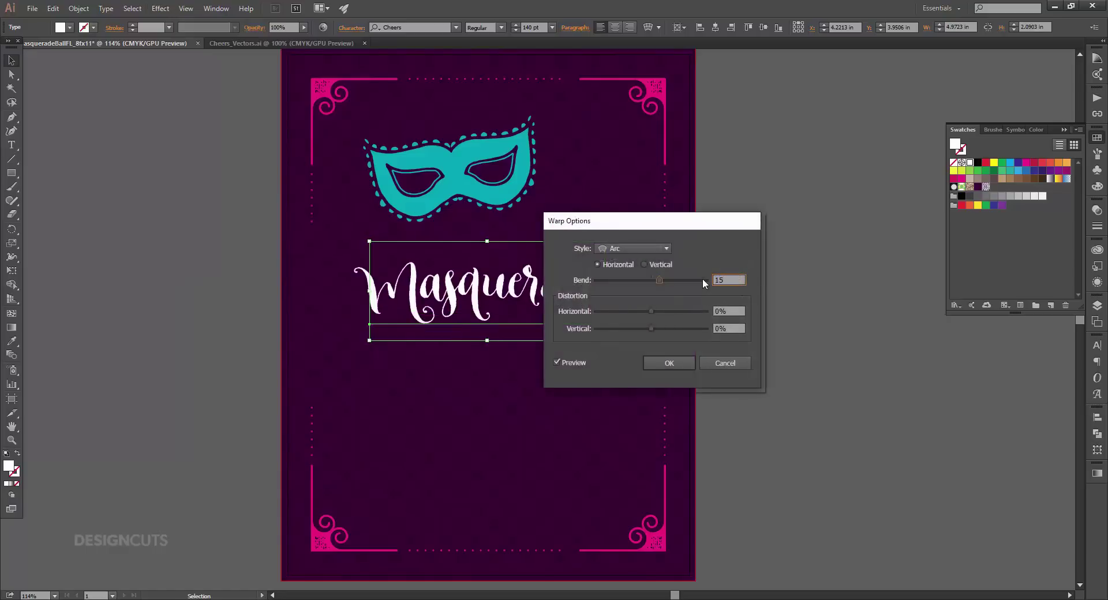
pyautogui.click(690, 365)
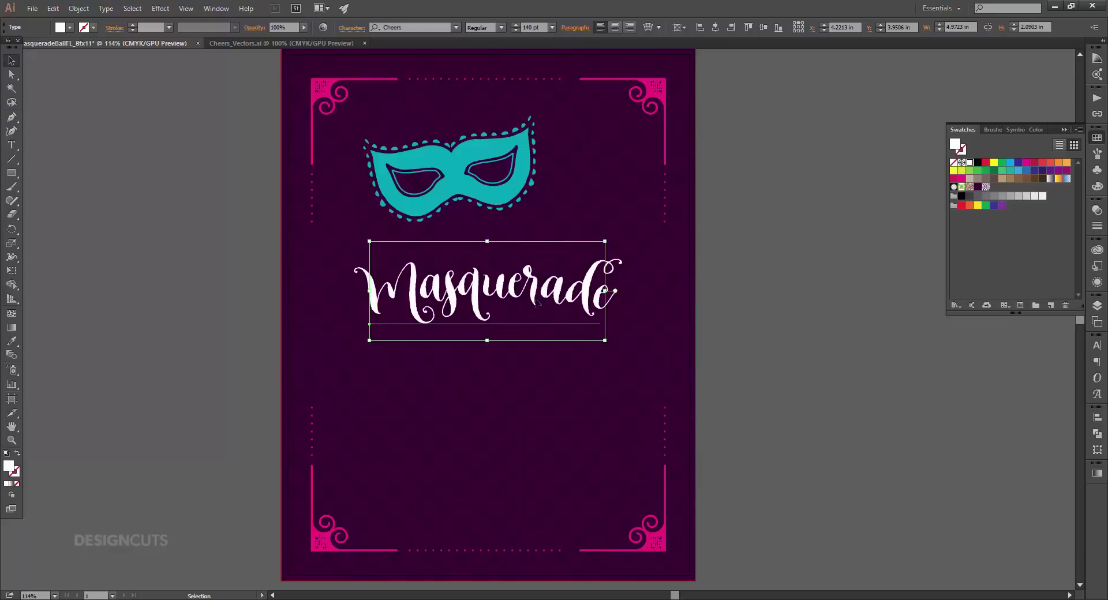
# Rotate the "Masquerade" text by 8° so it slopes upward beneath the mask.
pyautogui.click(78, 10)
pyautogui.moveTo(101, 22)
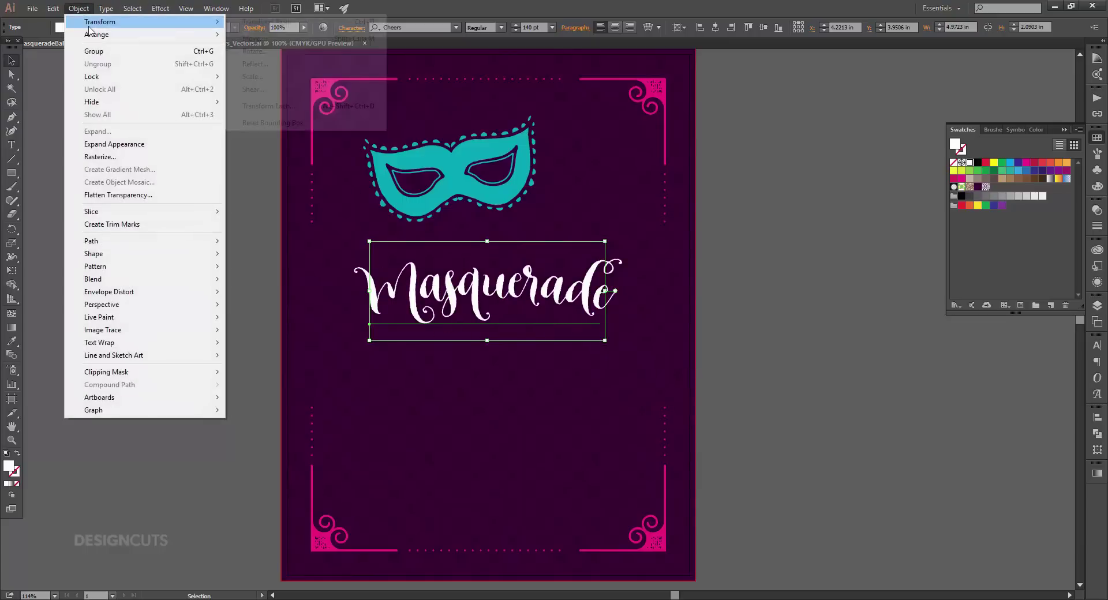
pyautogui.click(254, 52)
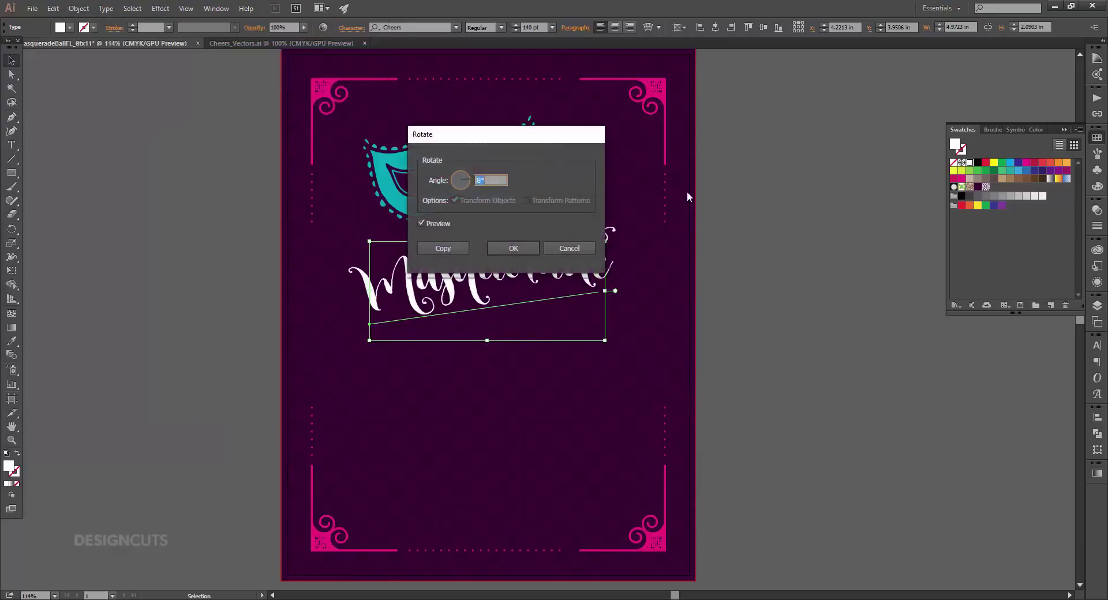
pyautogui.click(504, 247)
pyautogui.moveTo(563, 280); pyautogui.dragTo(611, 282)
pyautogui.click(860, 330)
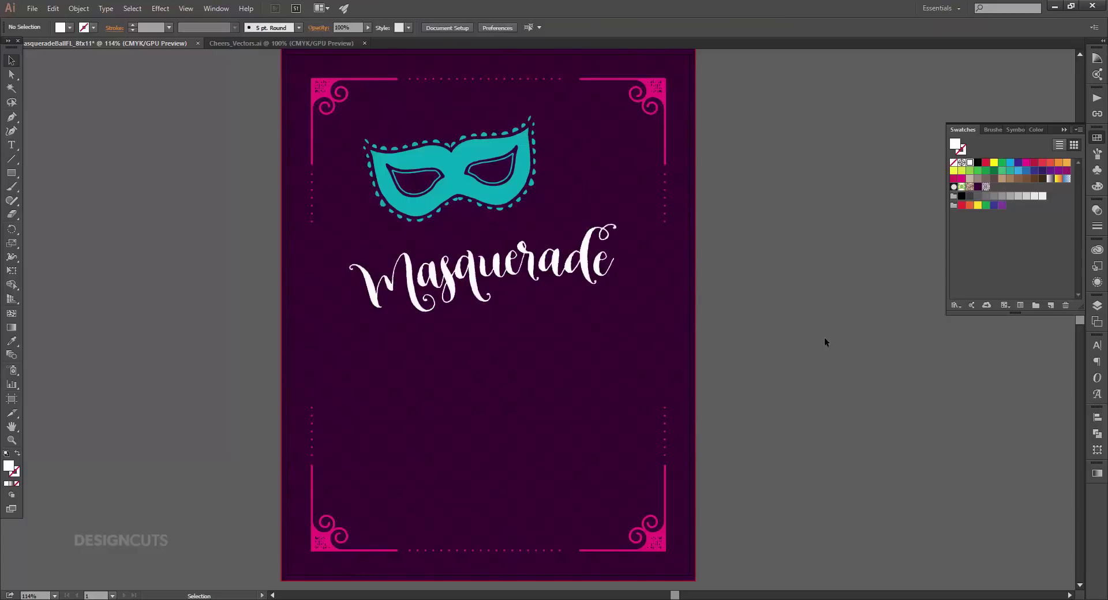
# Add the point text "Ball" in the Cheers font below "Masquerade" and fill it with white.
pyautogui.press('t')
pyautogui.click(458, 368)
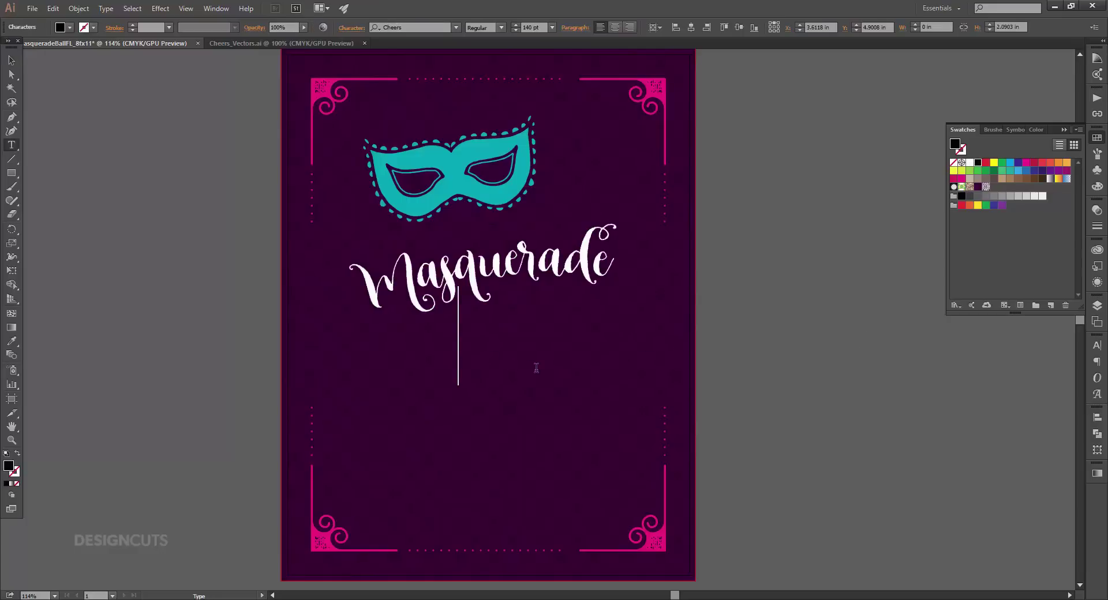
pyautogui.write('Ball')
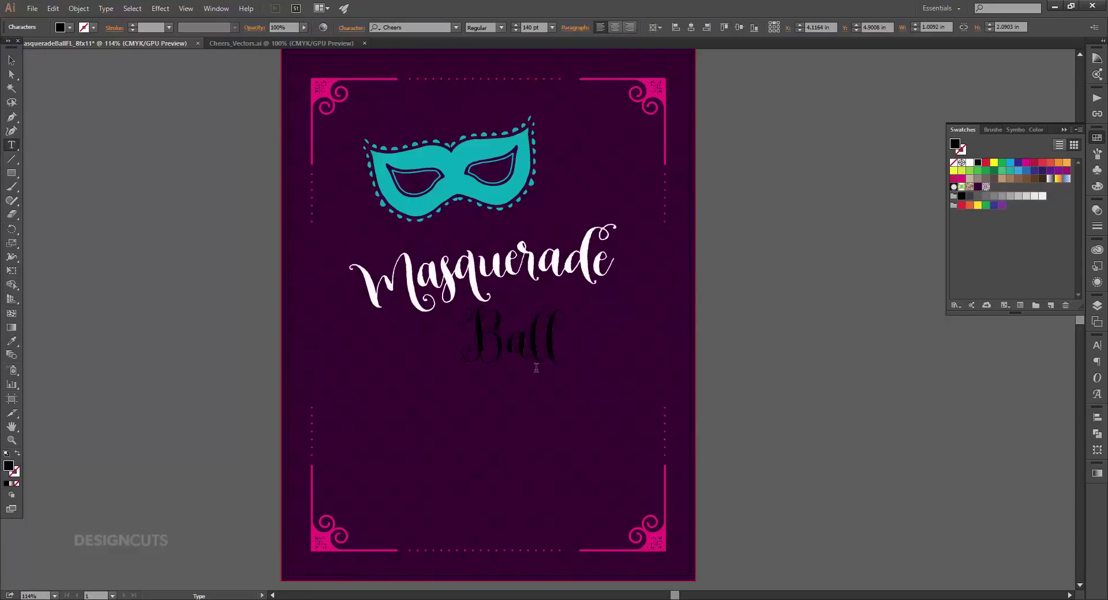
pyautogui.click(11, 60)
pyautogui.click(970, 163)
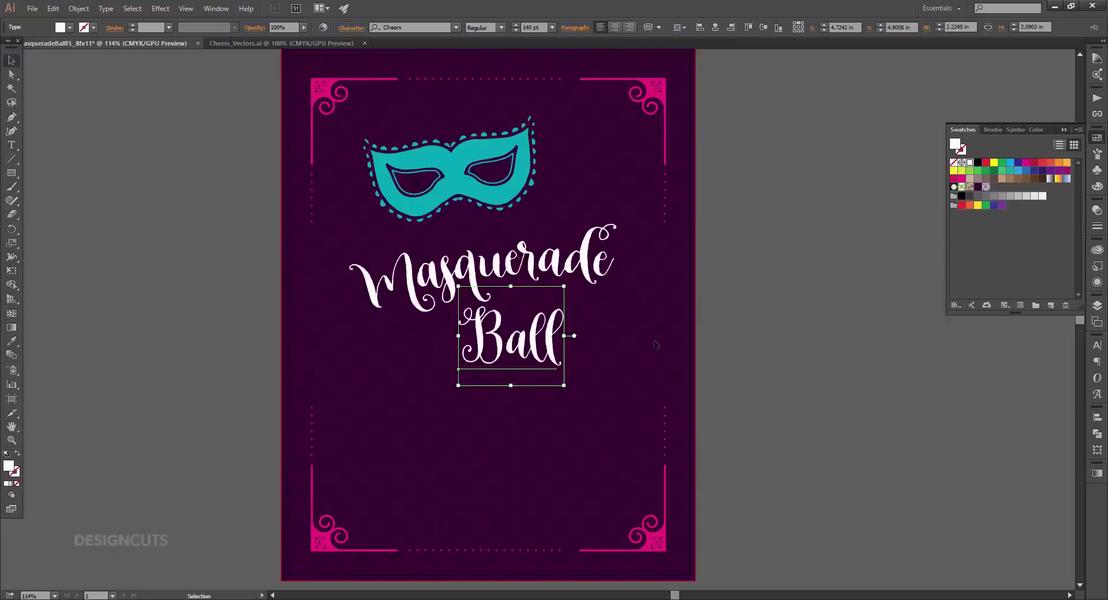
# Insert a curly swash glyph from the Cheers font in front of the word "Ball".
pyautogui.press('t')
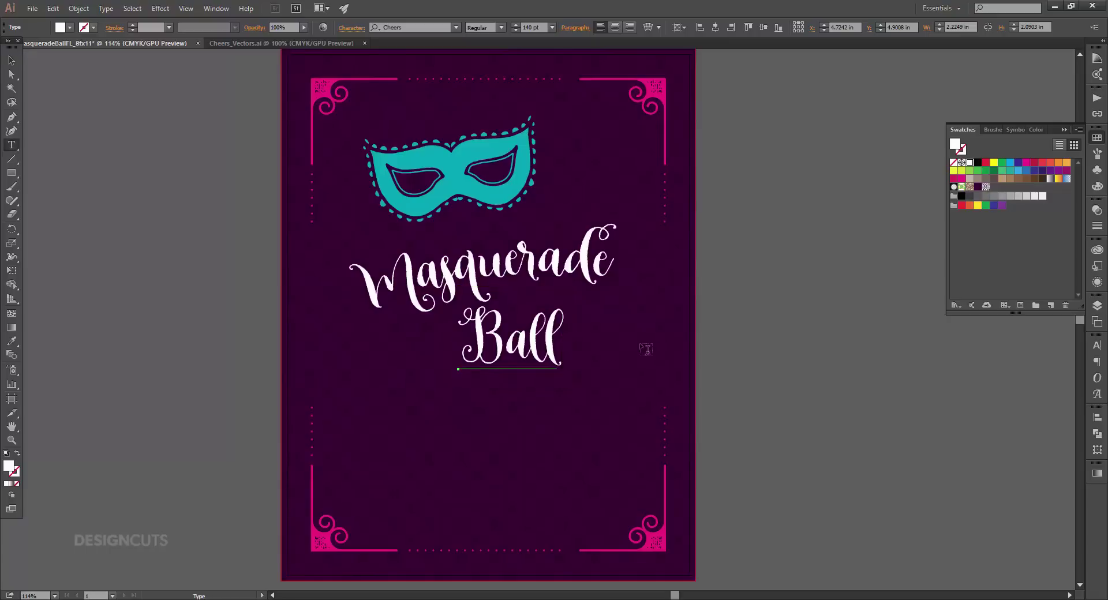
pyautogui.click(465, 340)
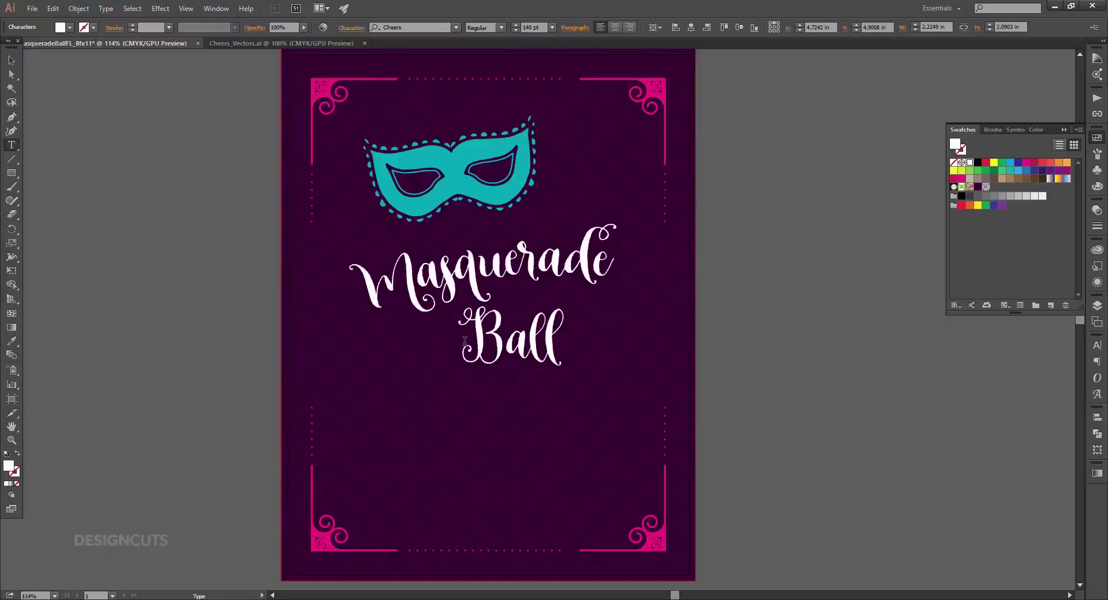
pyautogui.click(1097, 394)
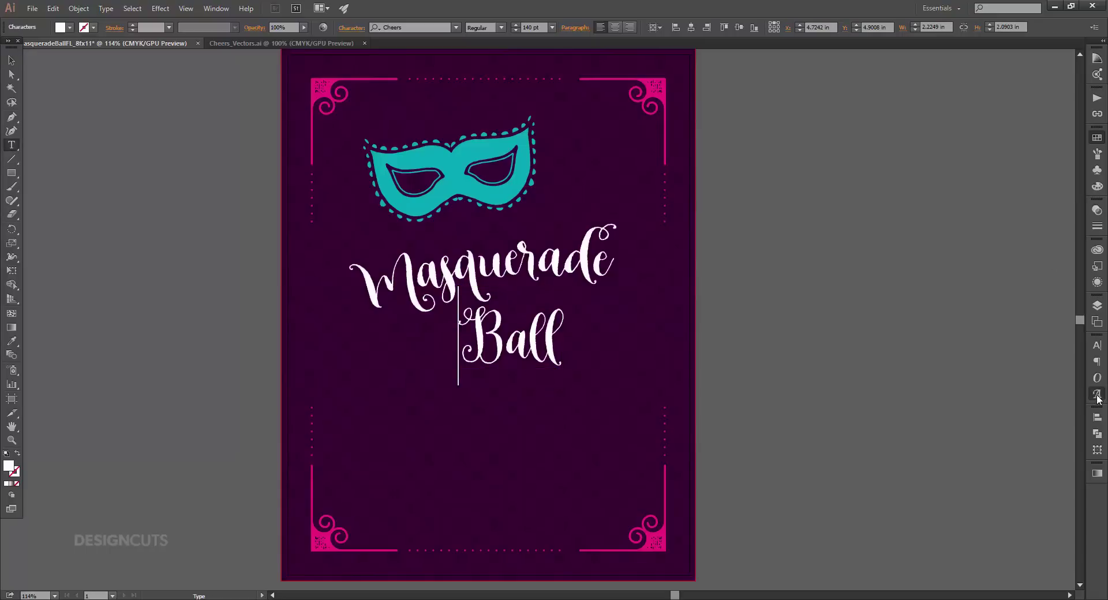
pyautogui.scroll(-10, 1029, 433)
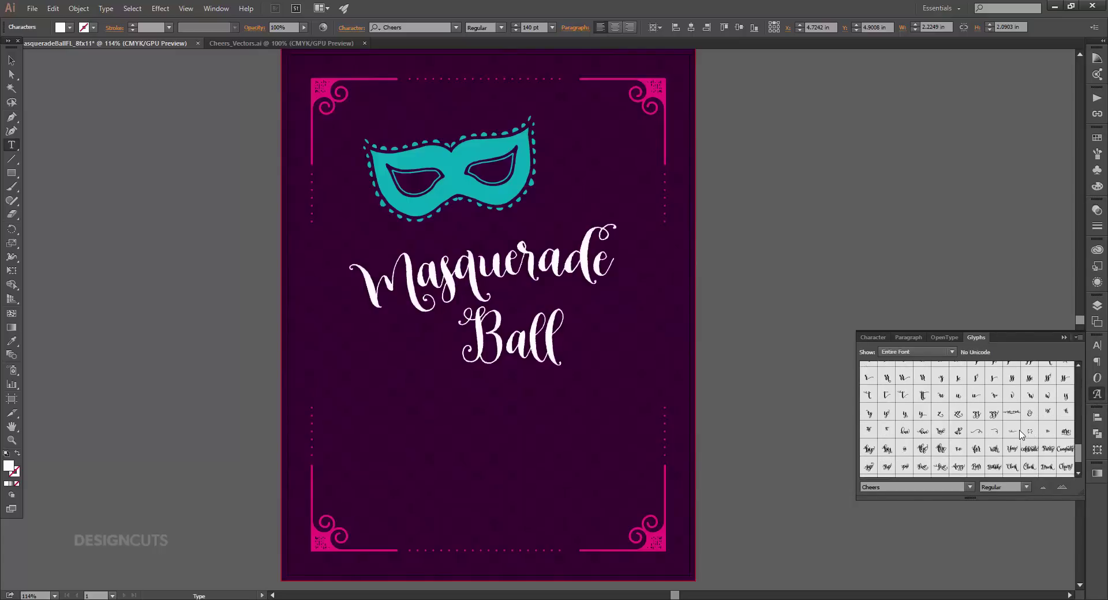
pyautogui.doubleClick(1010, 432)
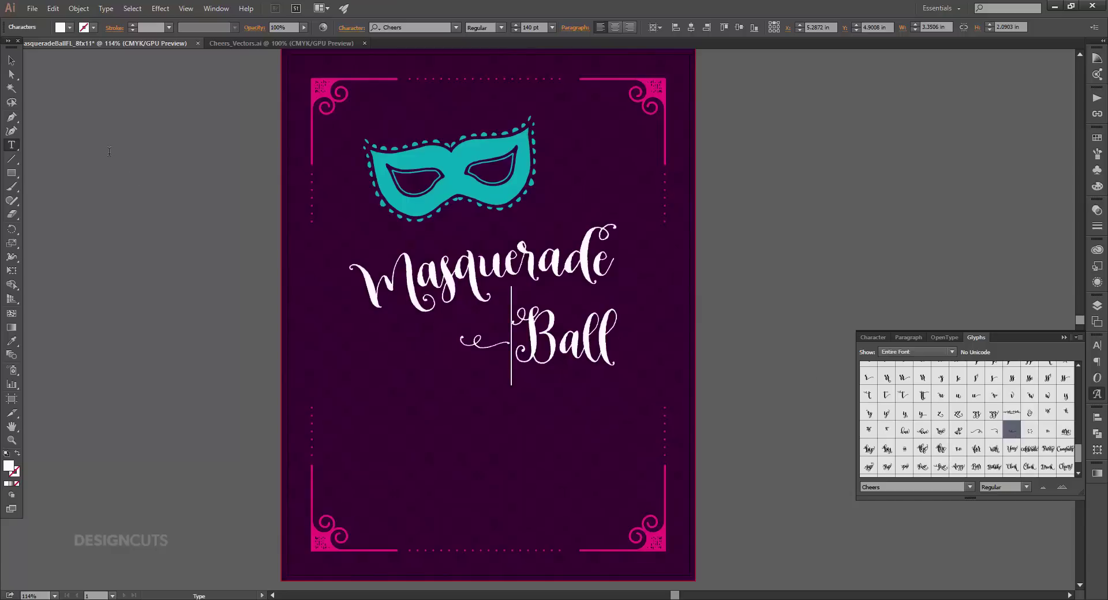
# Apply an Arc warp effect to the "Ball" text with its swash.
pyautogui.click(12, 60)
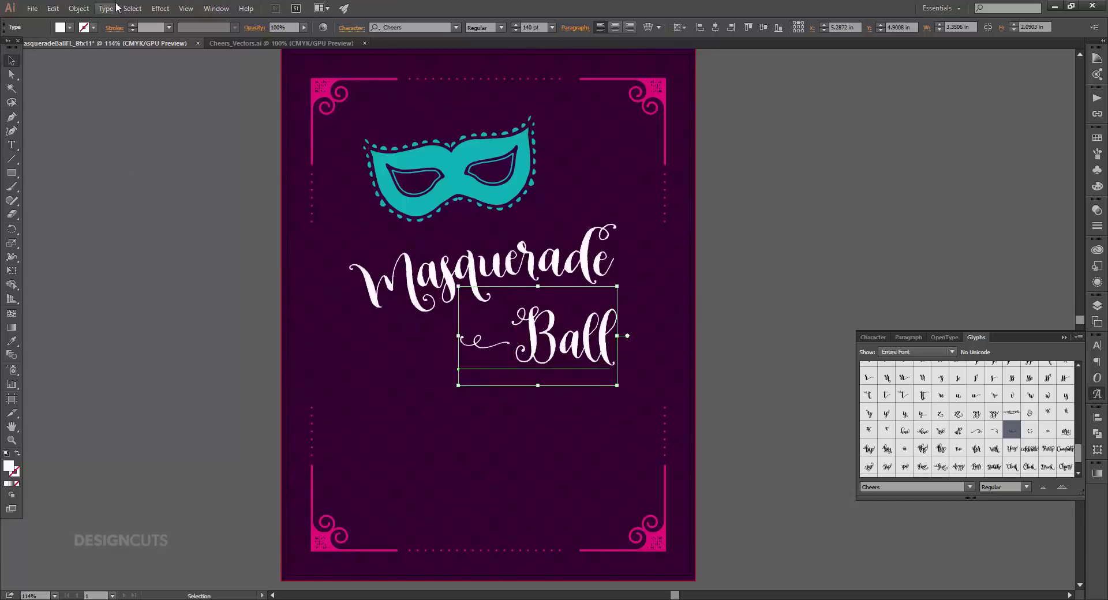
pyautogui.click(164, 8)
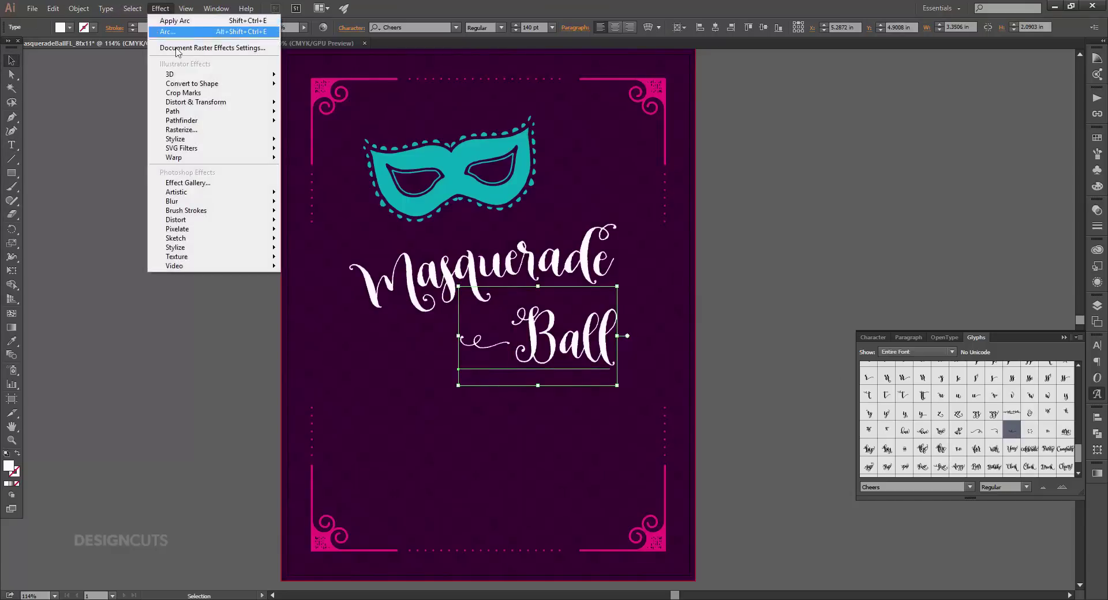
pyautogui.moveTo(199, 158)
pyautogui.click(315, 159)
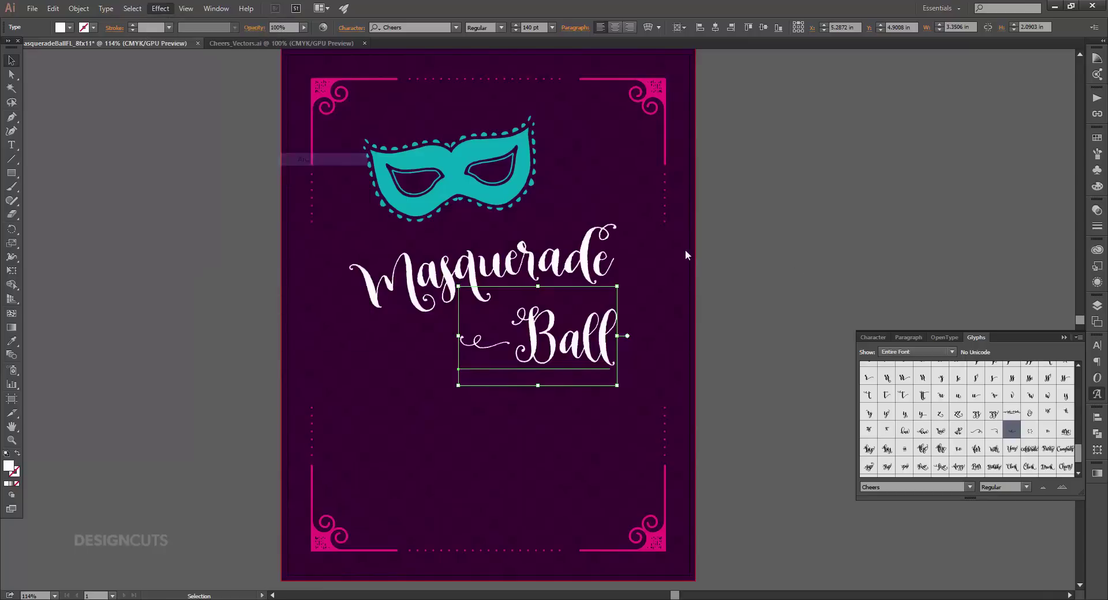
pyautogui.click(669, 363)
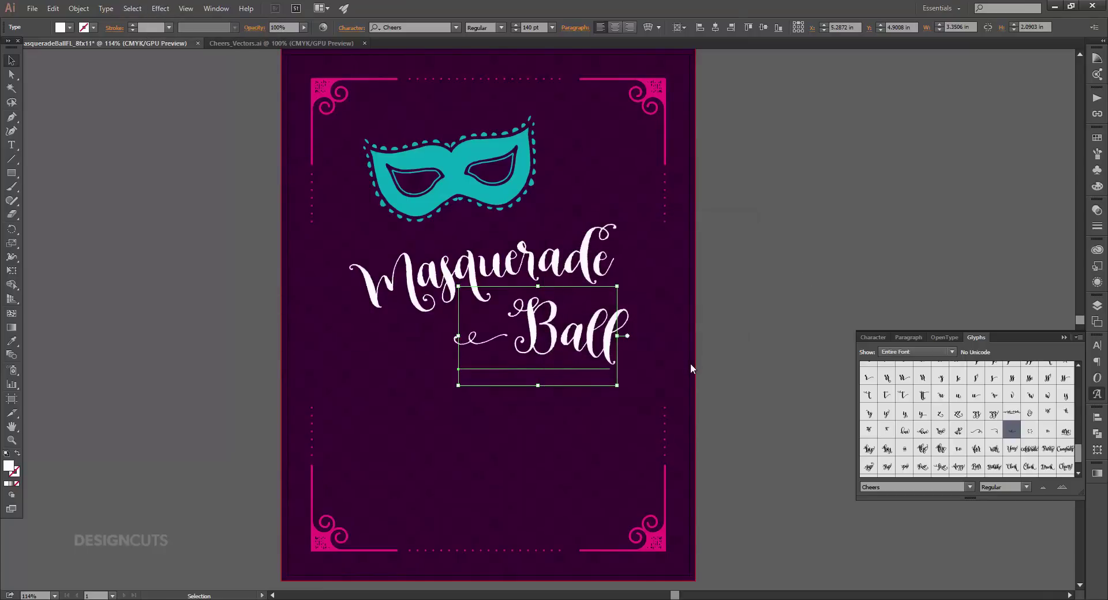
# Rotate the "Ball" text by -8° and tuck it closer beneath the end of "Masquerade".
pyautogui.click(78, 8)
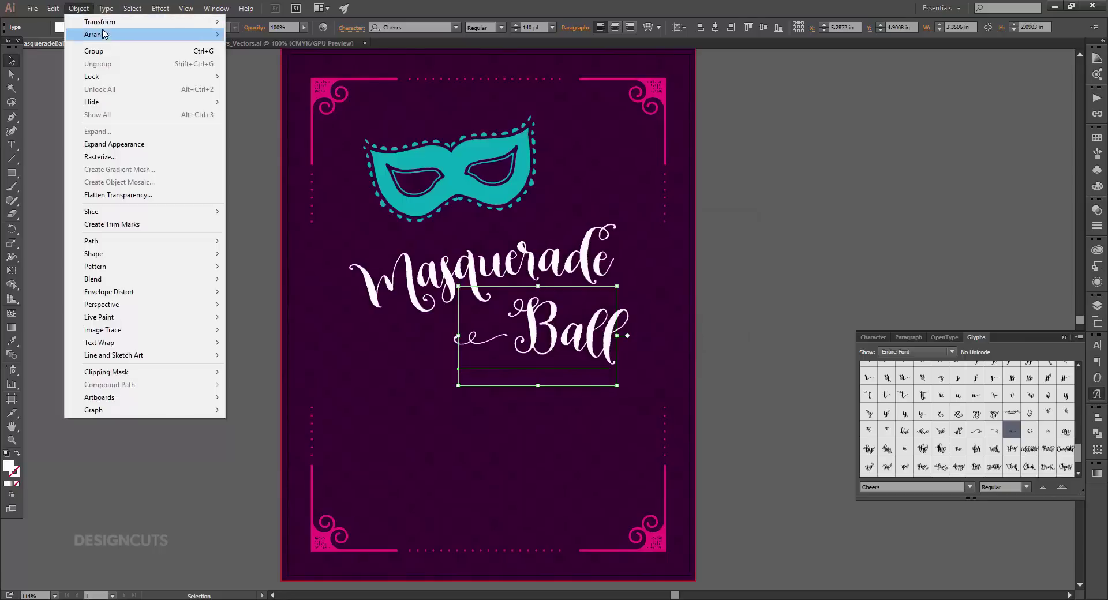
pyautogui.moveTo(139, 30)
pyautogui.click(255, 51)
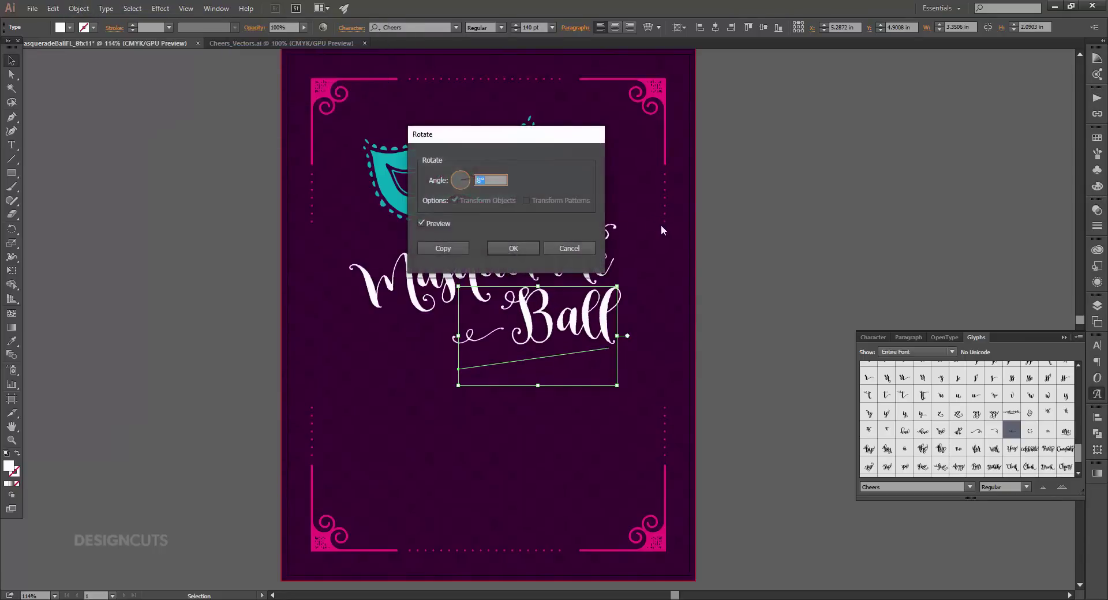
pyautogui.write('-8')
pyautogui.press('Return')
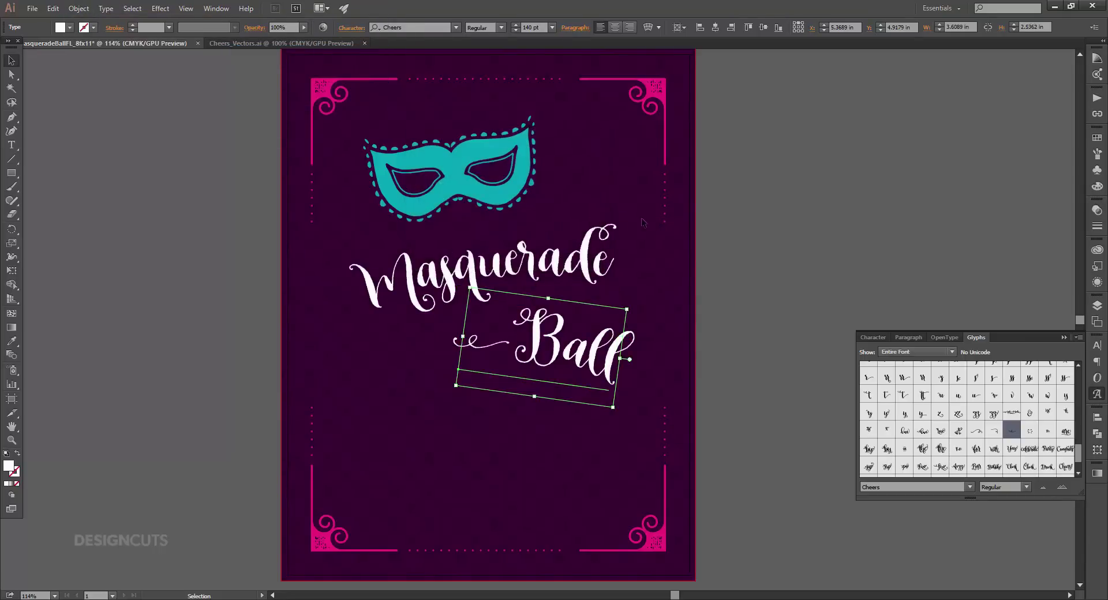
pyautogui.moveTo(609, 344); pyautogui.dragTo(607, 345)
pyautogui.click(765, 362)
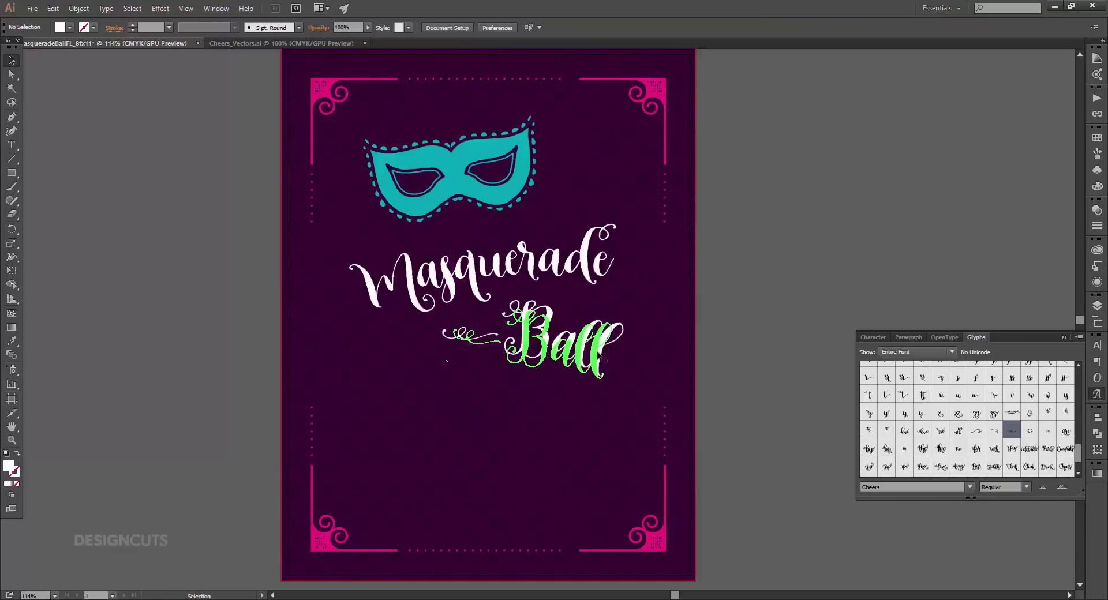
# Shift the "Masquerade" and "Ball" texts together horizontally to center the lettering between the side borders.
pyautogui.click(600, 353)
pyautogui.keyDown('shift'); pyautogui.click(455, 286); pyautogui.keyUp('shift')
pyautogui.moveTo(577, 350); pyautogui.dragTo(587, 347)
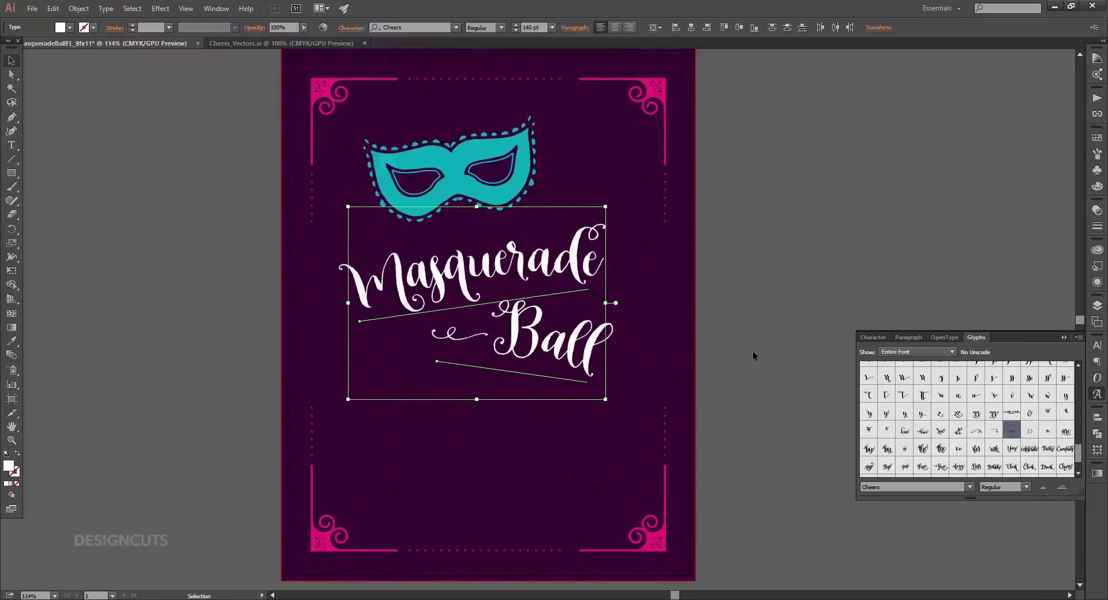
pyautogui.press('Right')
pyautogui.press('Right')
pyautogui.press('Right')
pyautogui.press('Right')
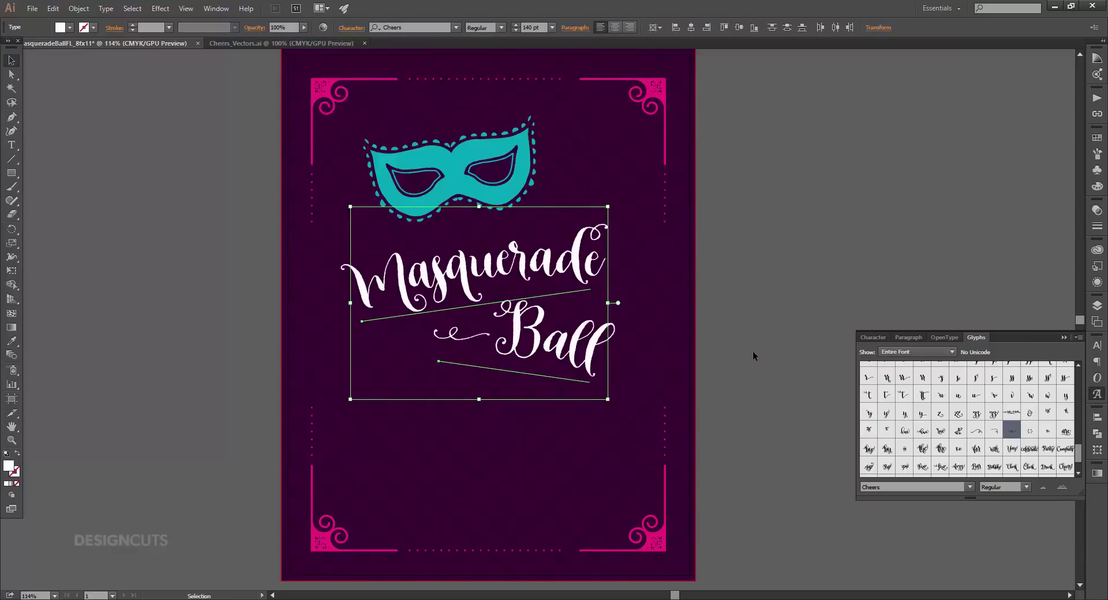
pyautogui.press('Right')
pyautogui.press('Right')
pyautogui.press('Right')
pyautogui.press('Right')
pyautogui.press('Right')
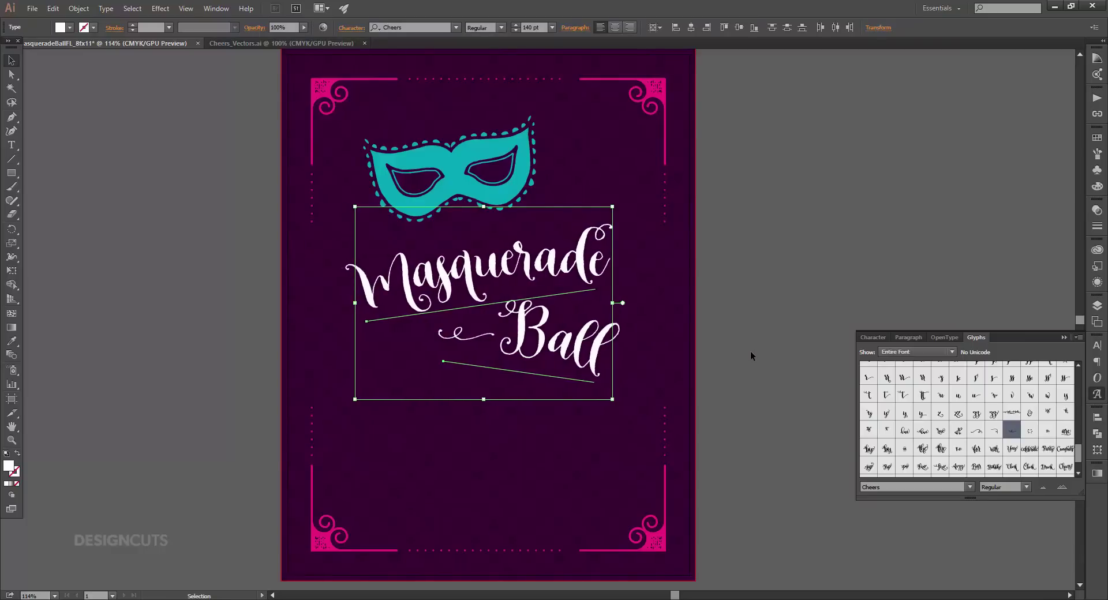
pyautogui.click(750, 351)
# Move the mask to the right over the lettering and raise the "Masquerade" text closer to it.
pyautogui.moveTo(507, 183)
pyautogui.mouseDown()
pyautogui.moveTo(534, 185)
pyautogui.moveTo(527, 180)
pyautogui.mouseUp()
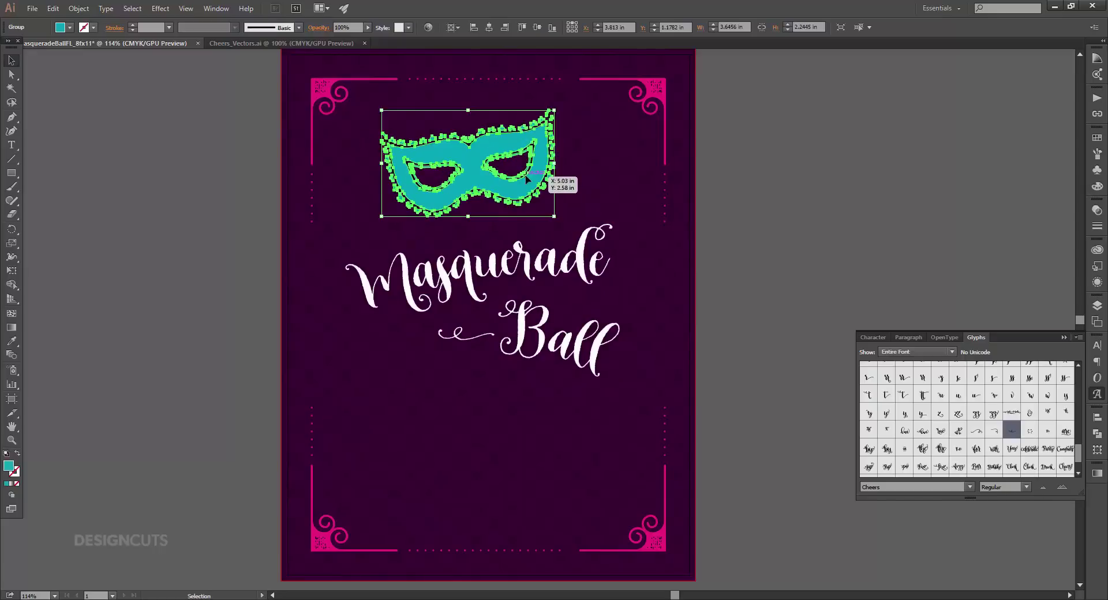
pyautogui.click(754, 231)
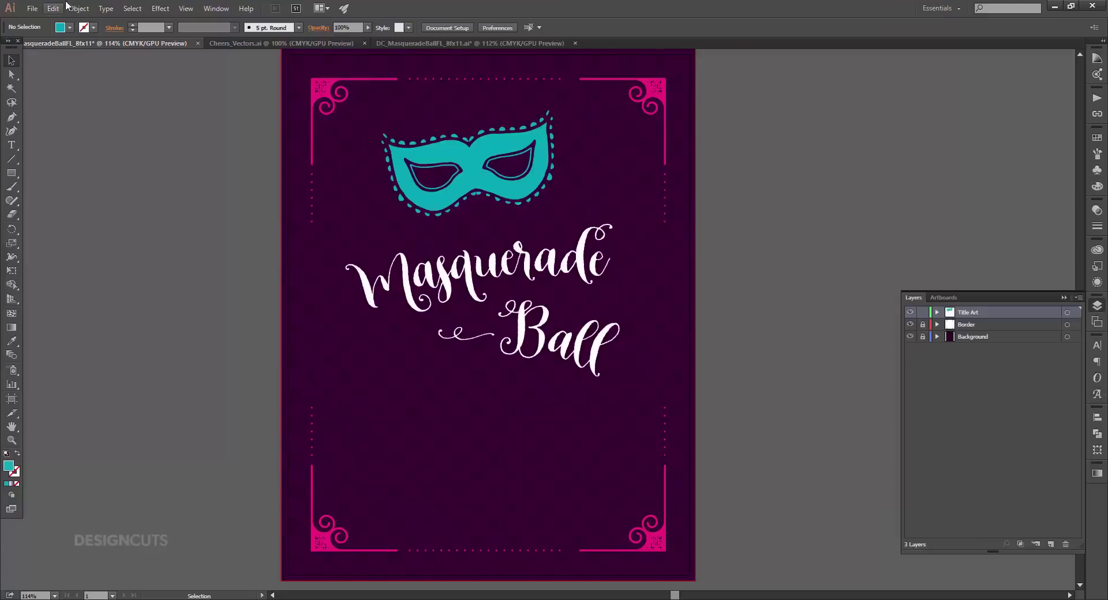
pyautogui.click(754, 369)
pyautogui.moveTo(575, 255); pyautogui.dragTo(573, 255)
pyautogui.click(778, 289)
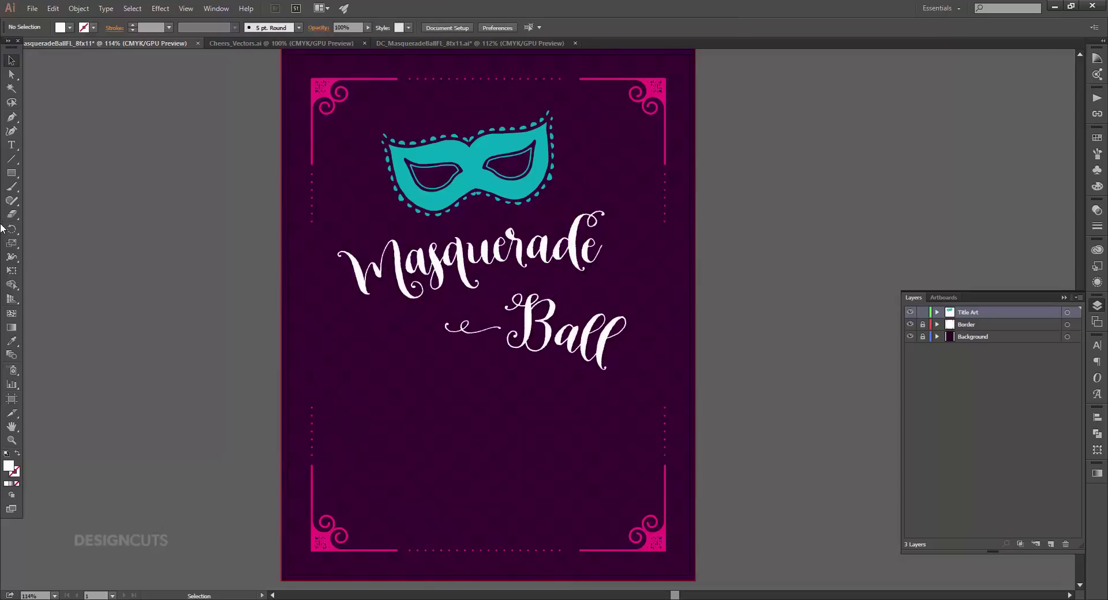
# Draw a straight mask handle from about X 1.8, Y 1.9 in to X 3.2, Y 8.7 in, using the mask's teal as stroke without fill.
pyautogui.click(15, 117)
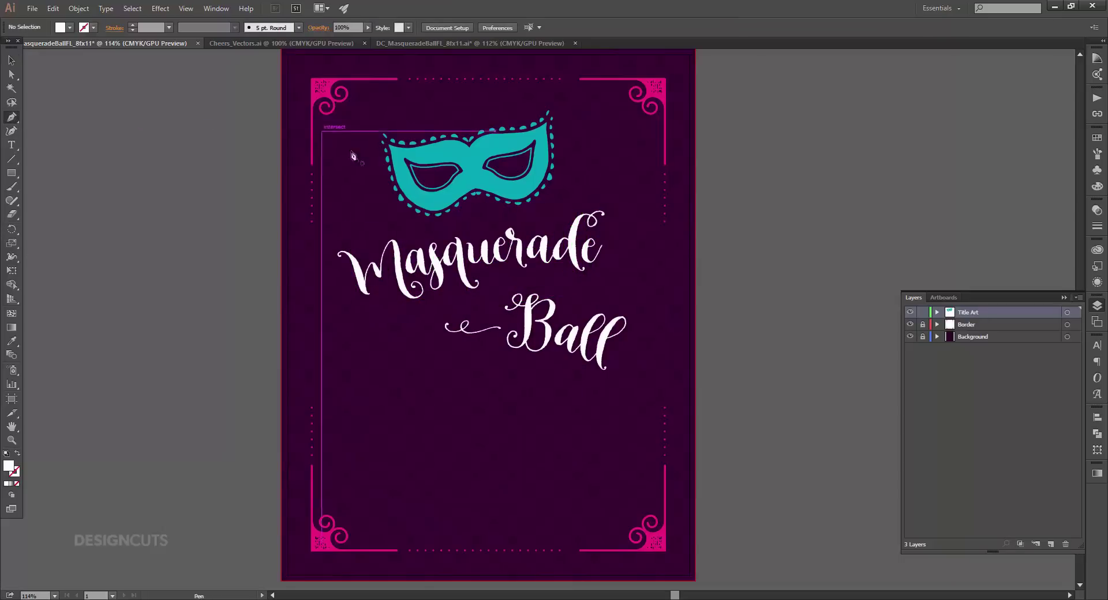
pyautogui.click(374, 142)
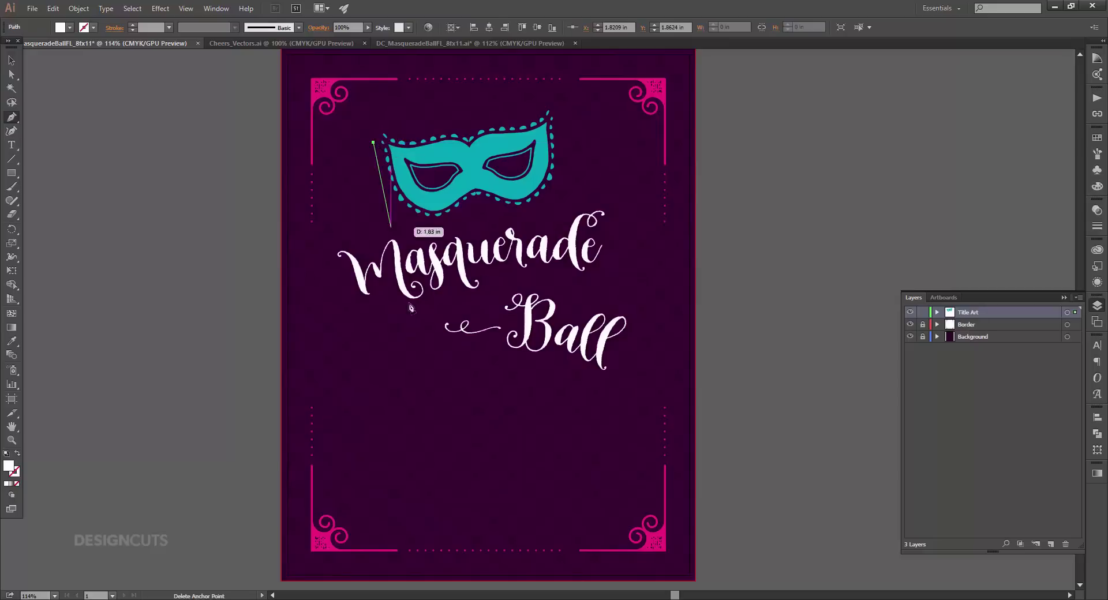
pyautogui.click(438, 468)
pyautogui.click(12, 341)
pyautogui.click(398, 155)
pyautogui.click(16, 455)
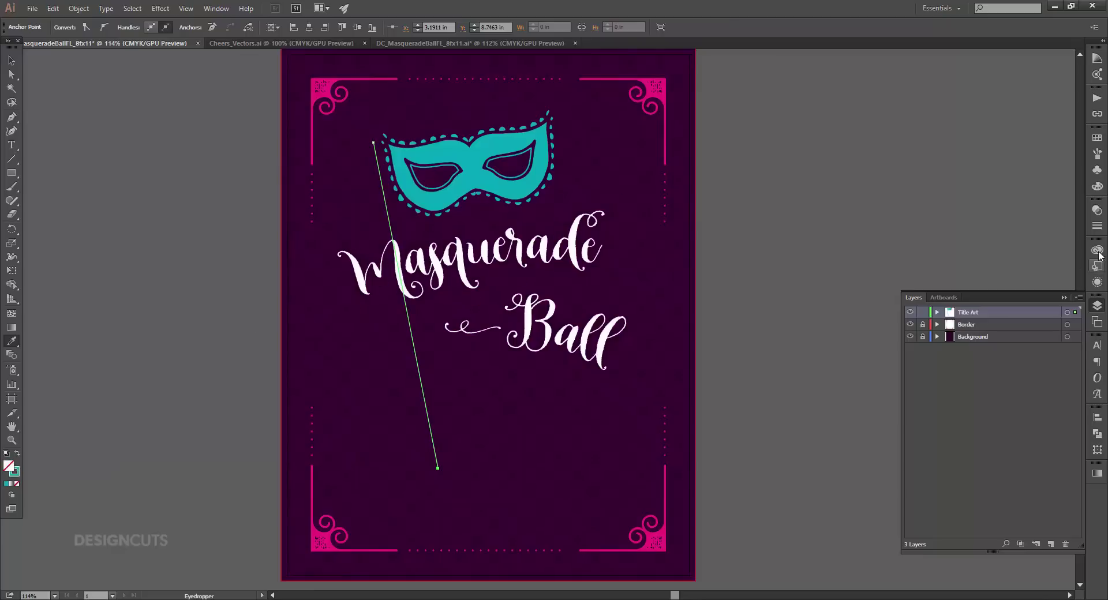
# Set the handle line's stroke weight to 8 pt and give it the variable width profile with two bulges.
pyautogui.click(1097, 226)
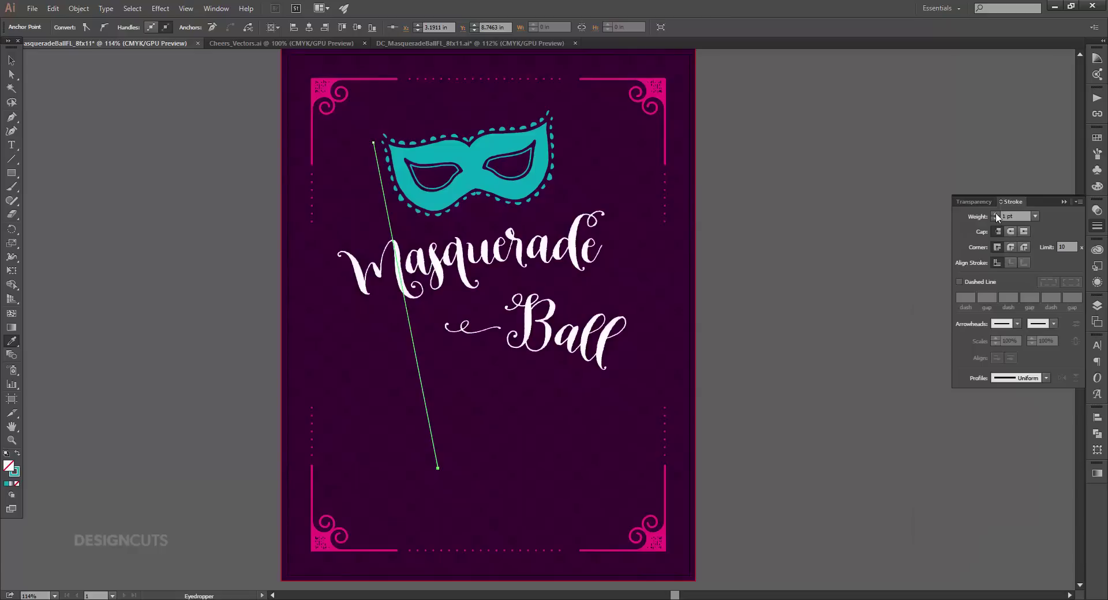
pyautogui.click(994, 214)
pyautogui.click(995, 214)
pyautogui.click(994, 214)
pyautogui.click(995, 214)
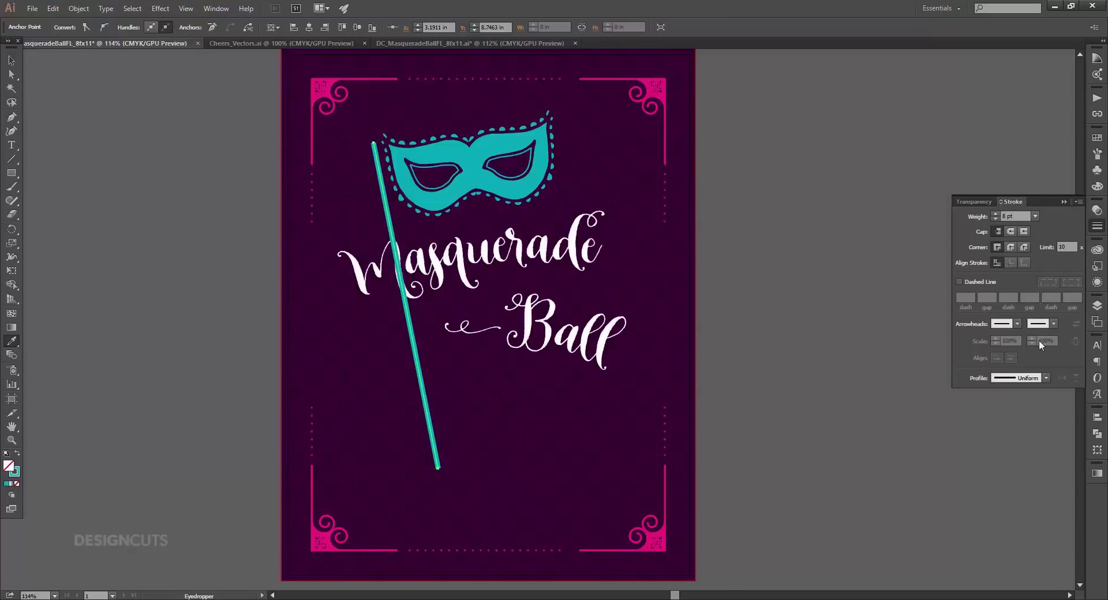
pyautogui.click(1045, 378)
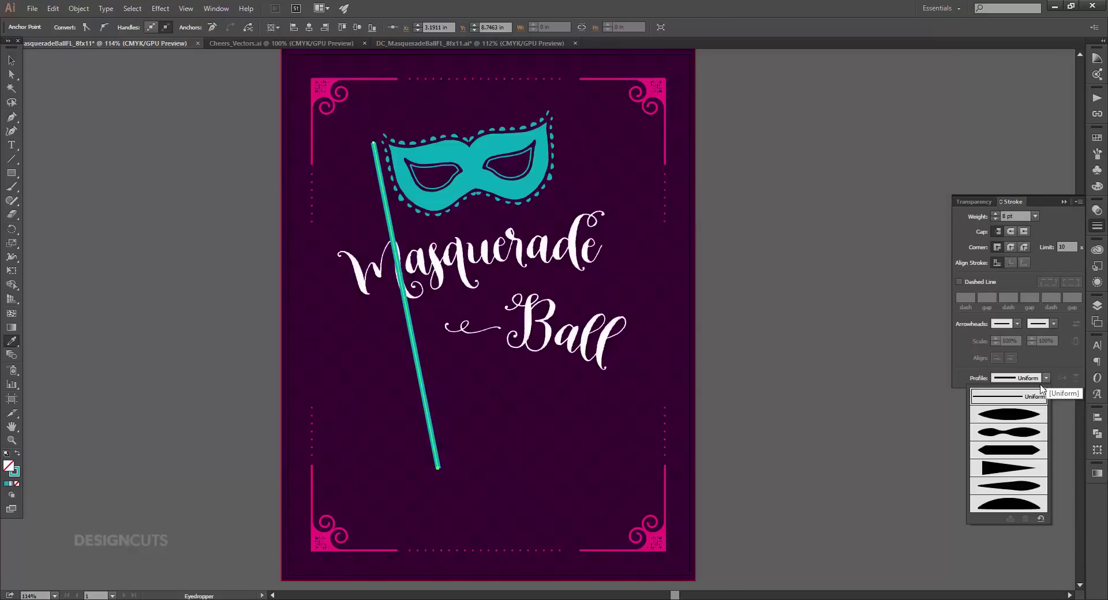
pyautogui.click(1008, 434)
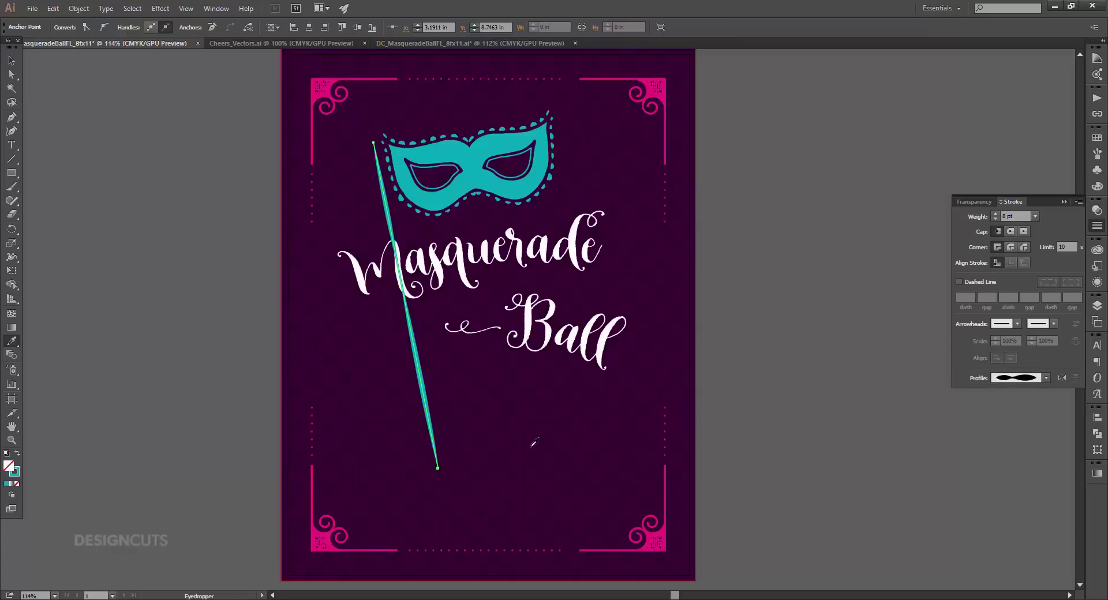
# Cut the mask handle where it crosses the "M" of "Masquerade" by adding anchor points above and below and deleting the segment between.
pyautogui.click(11, 117)
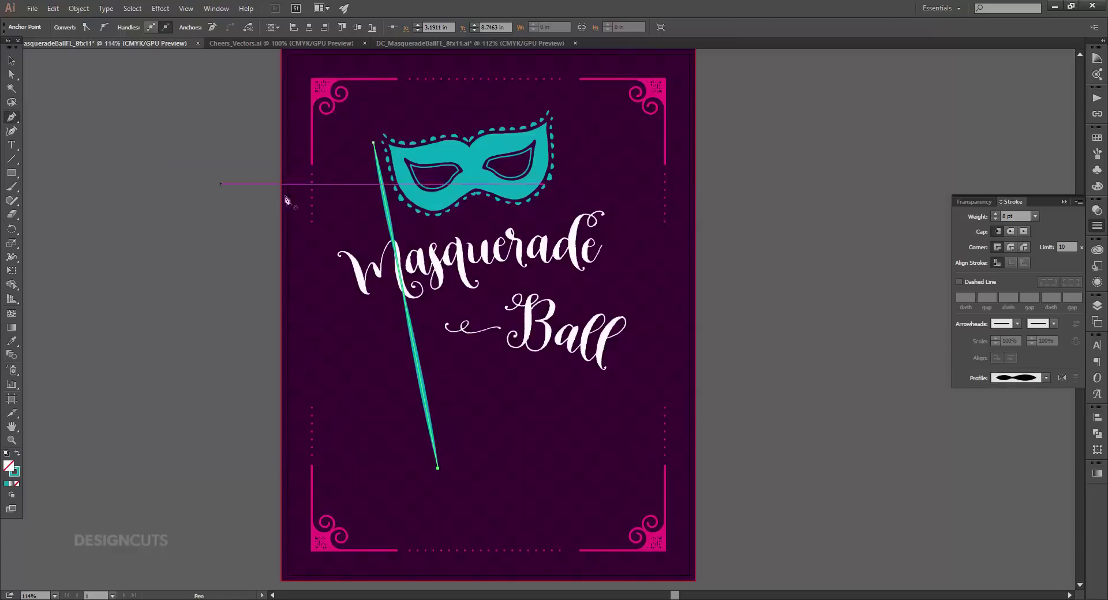
pyautogui.click(391, 232)
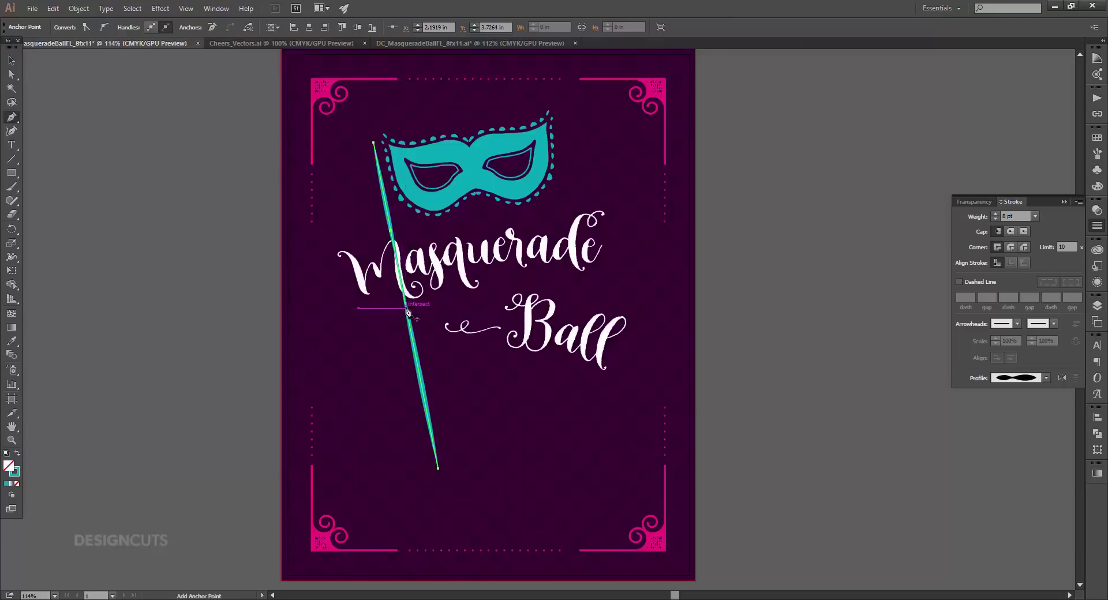
pyautogui.click(11, 73)
pyautogui.click(357, 260)
pyautogui.click(398, 267)
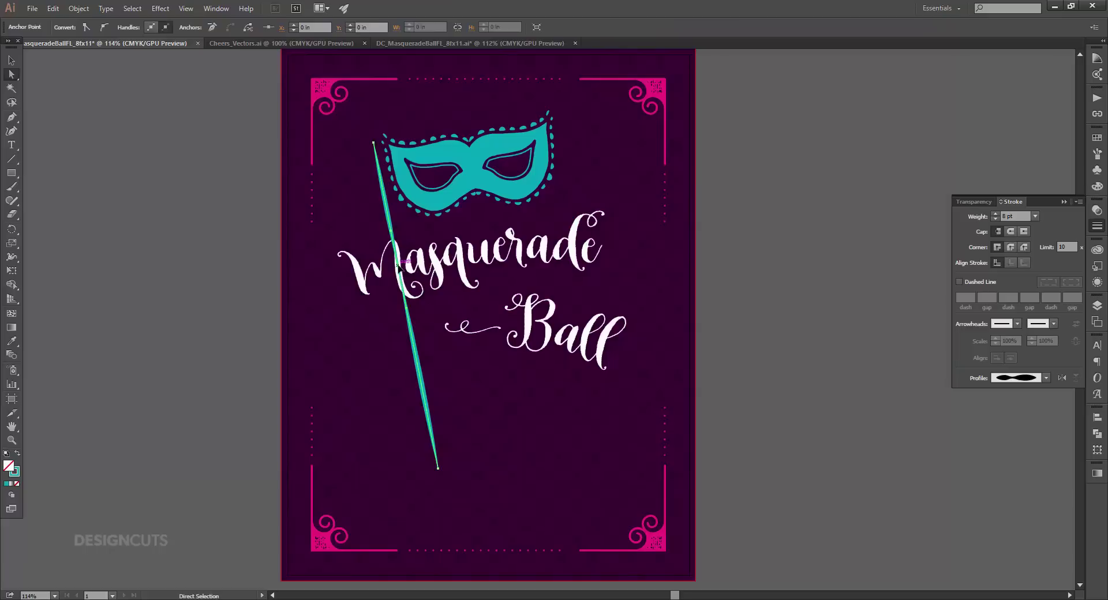
pyautogui.press('Delete')
pyautogui.click(10, 61)
pyautogui.click(162, 169)
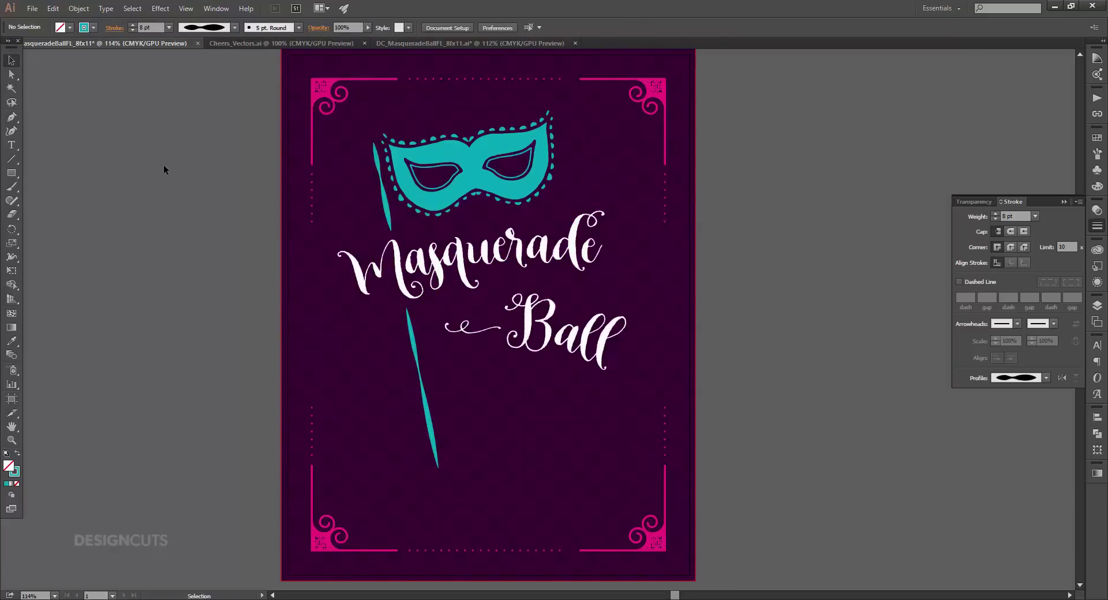
# Copy the small four-petal ornament from Cheers_Vectors.ai into the flyer and place it above the mask handle's upper end, at about X 1.8, Y 1.4 in.
pyautogui.click(291, 43)
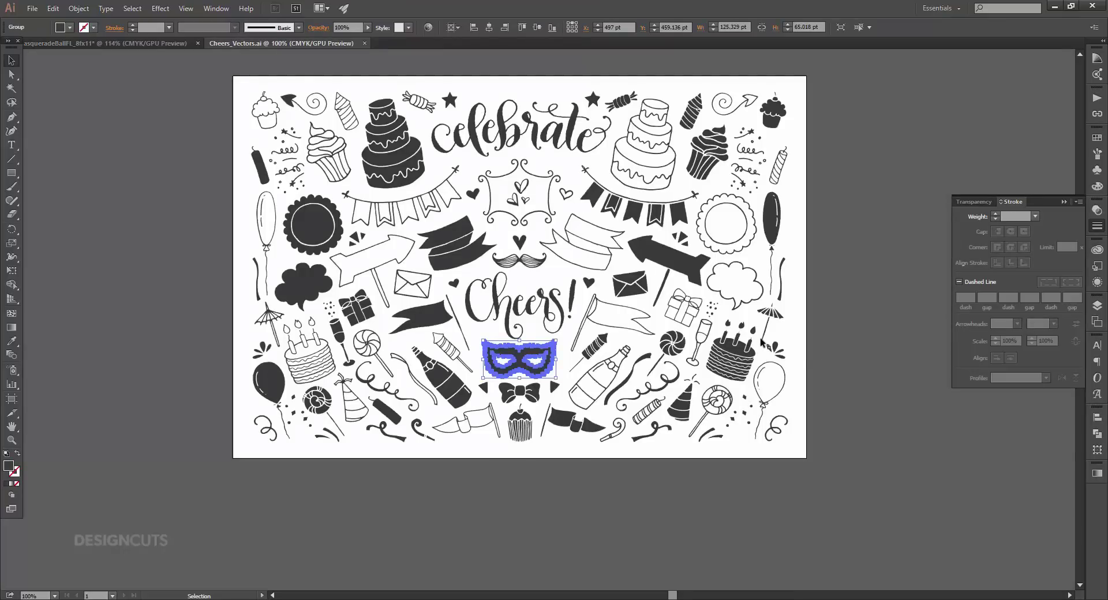
pyautogui.click(775, 349)
pyautogui.press('a')
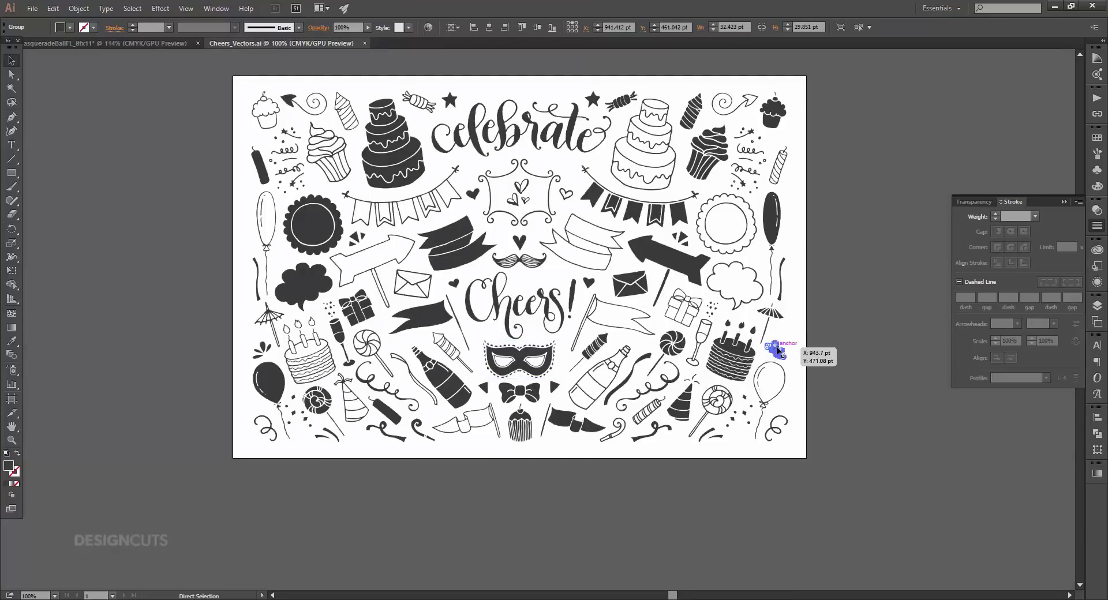
pyautogui.press('v')
pyautogui.click(88, 42)
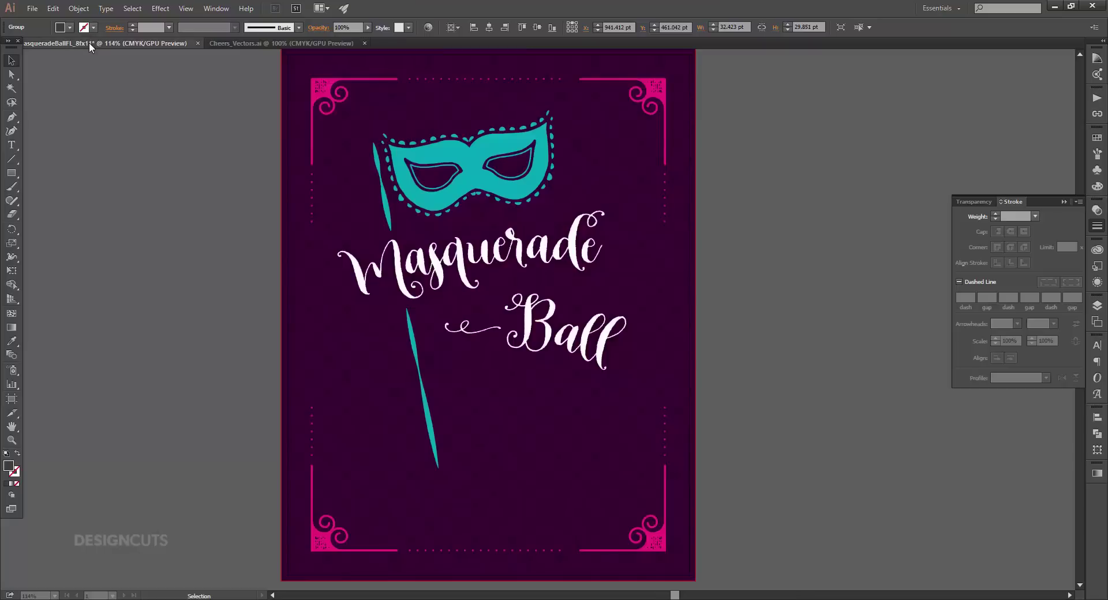
pyautogui.hotkey('ctrl', 'v')
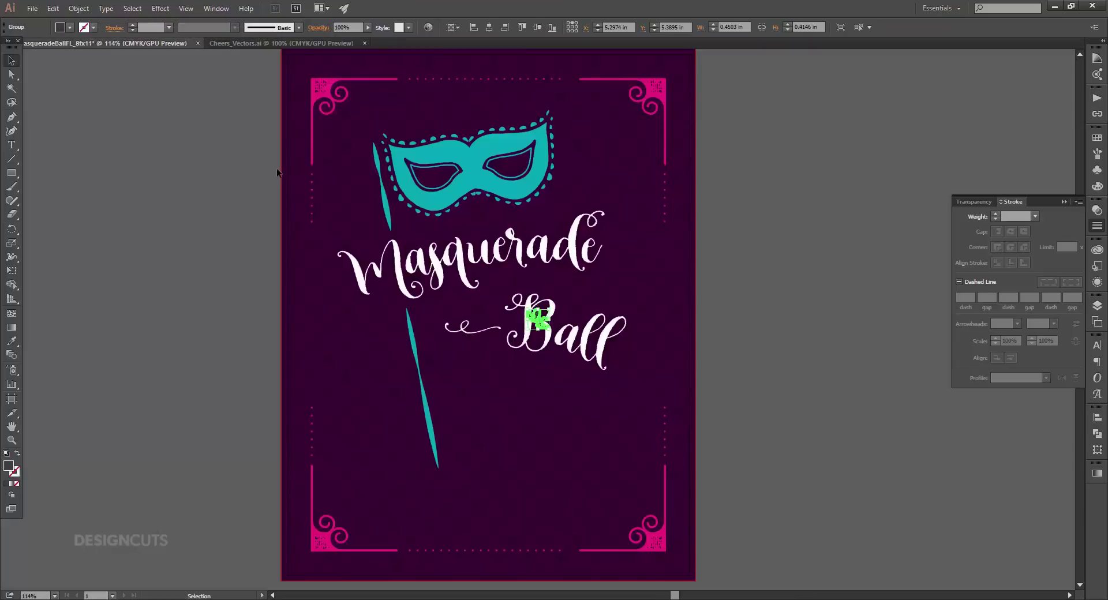
pyautogui.moveTo(540, 321); pyautogui.dragTo(497, 288)
pyautogui.press('z')
pyautogui.press('v')
# Rotate the petal ornament by 72° and nudge it into place on the handle's tip.
pyautogui.click(78, 8)
pyautogui.moveTo(86, 21)
pyautogui.click(268, 54)
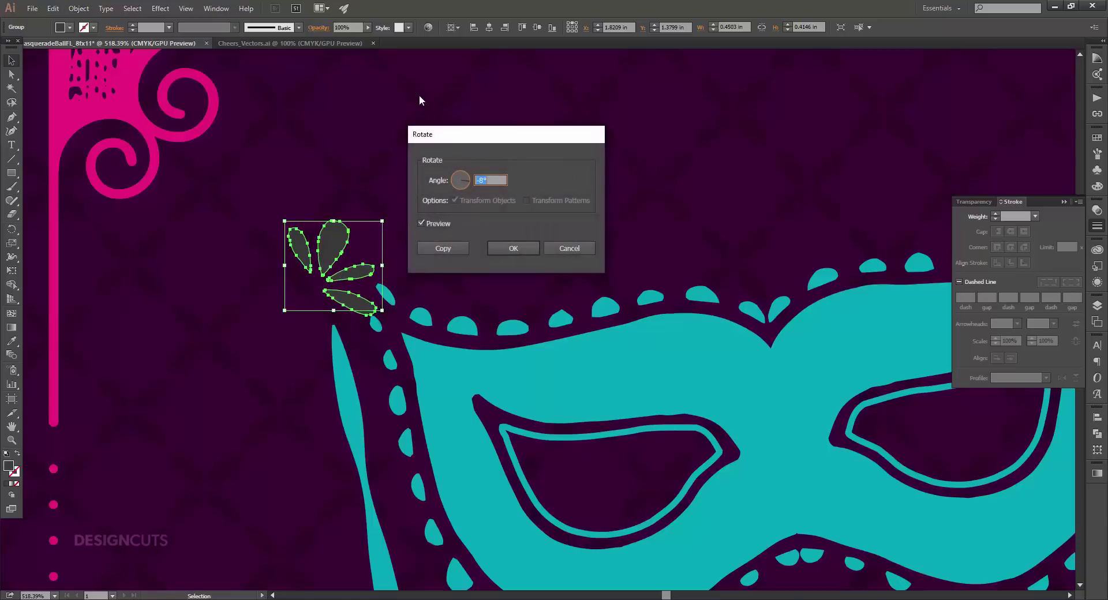
pyautogui.write('72')
pyautogui.press('Return')
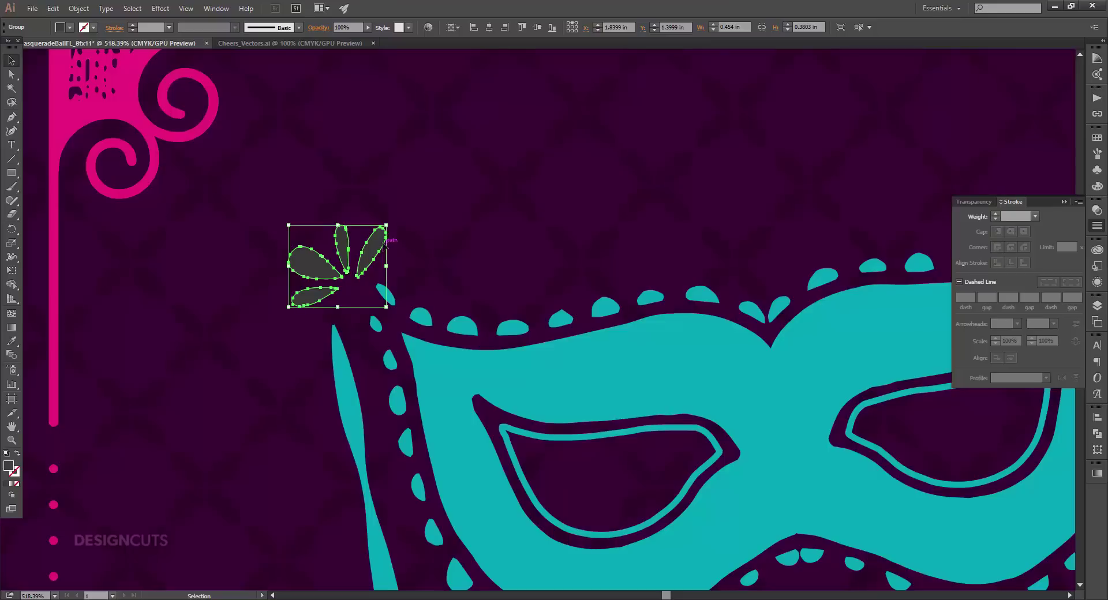
pyautogui.moveTo(381, 245); pyautogui.dragTo(383, 250)
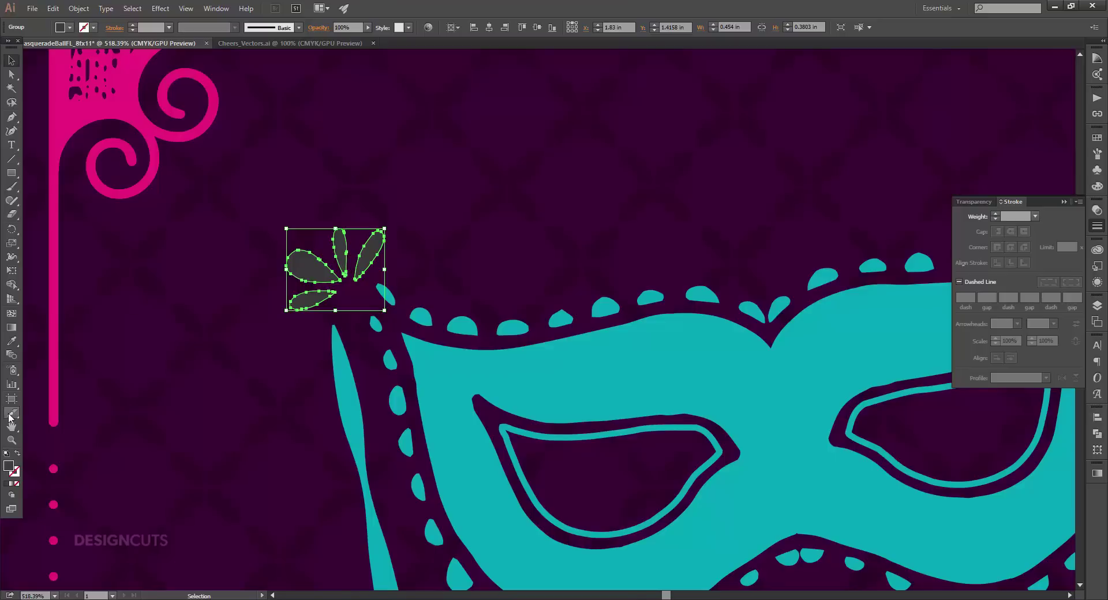
# Recolor the petal ornament with the pink sampled from the corner border and deselect it.
pyautogui.click(13, 342)
pyautogui.click(58, 138)
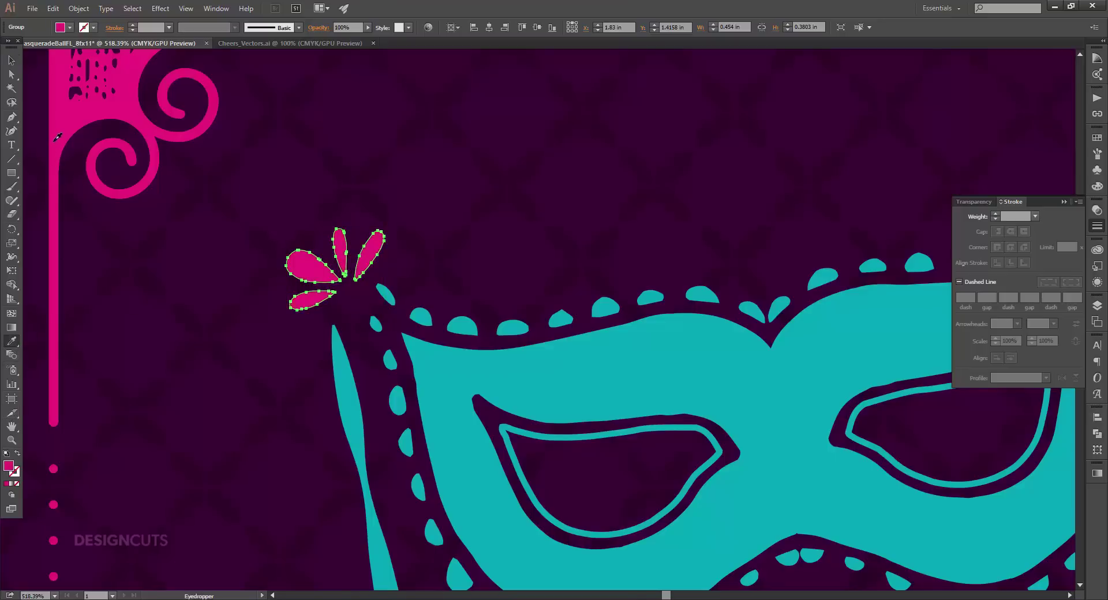
pyautogui.click(11, 60)
pyautogui.click(437, 180)
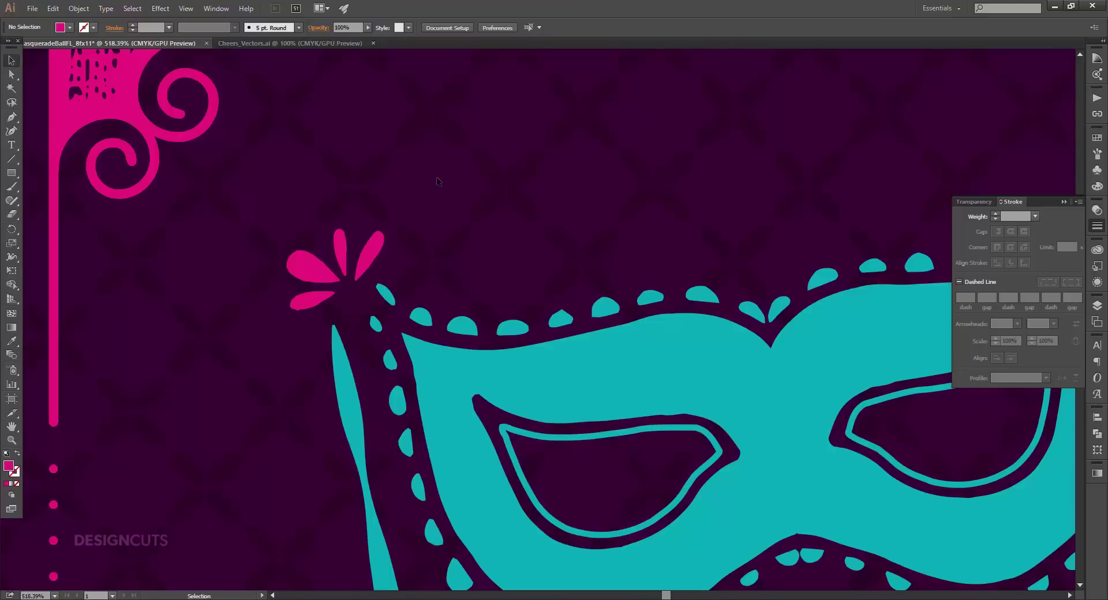
# Select only the mask's main teal shape within its group and open the Vonster Patterns swatch library.
pyautogui.hotkey('ctrl', '0')
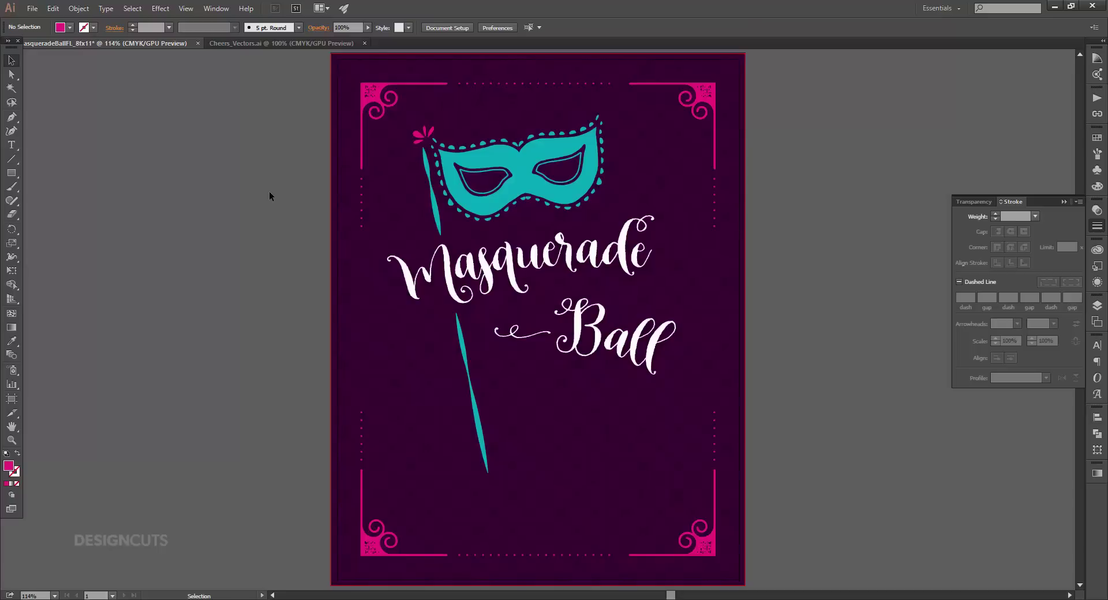
pyautogui.moveTo(11, 74); pyautogui.dragTo(39, 87)
pyautogui.click(493, 154)
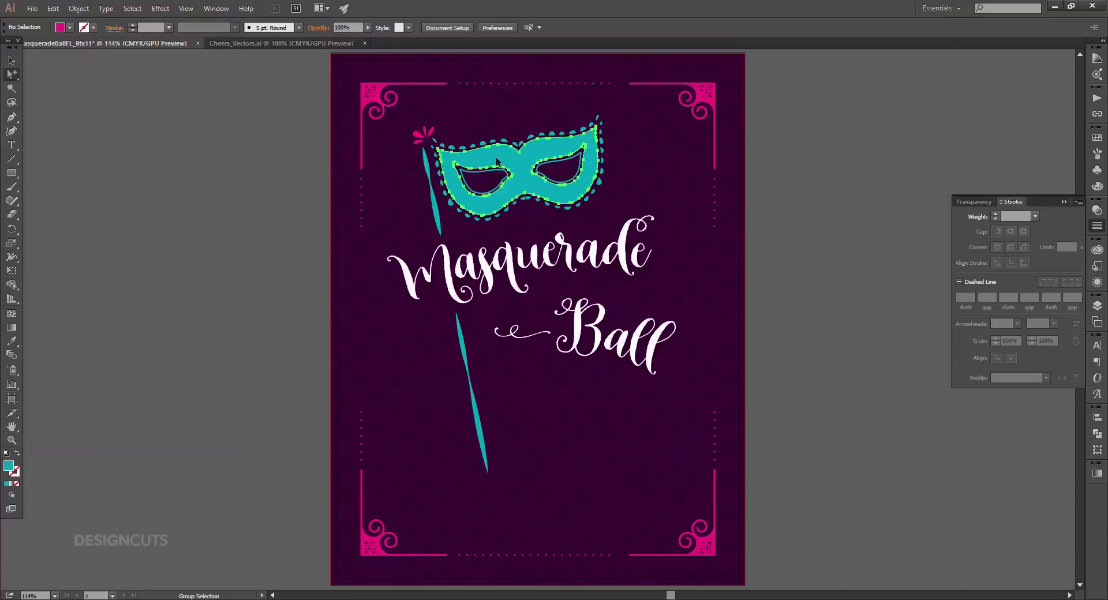
pyautogui.press('v')
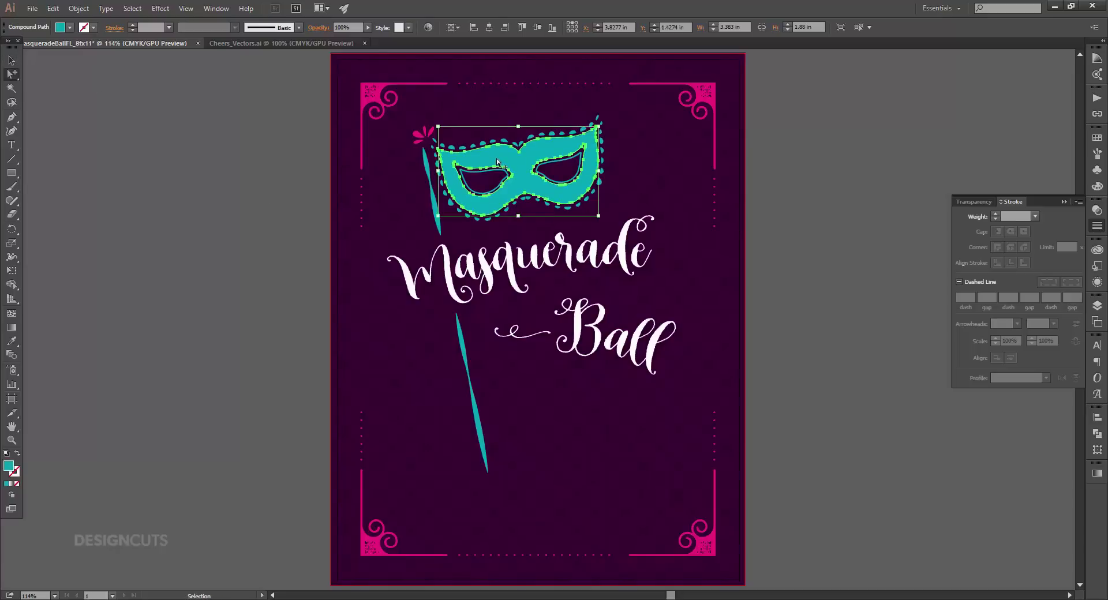
pyautogui.press('ctrl')
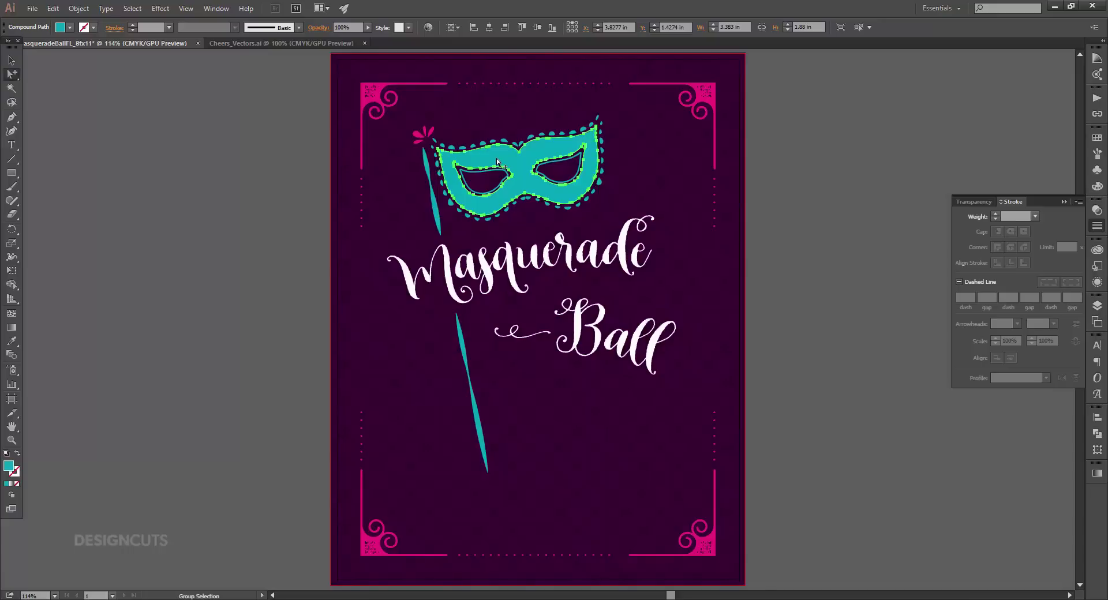
pyautogui.click(1096, 138)
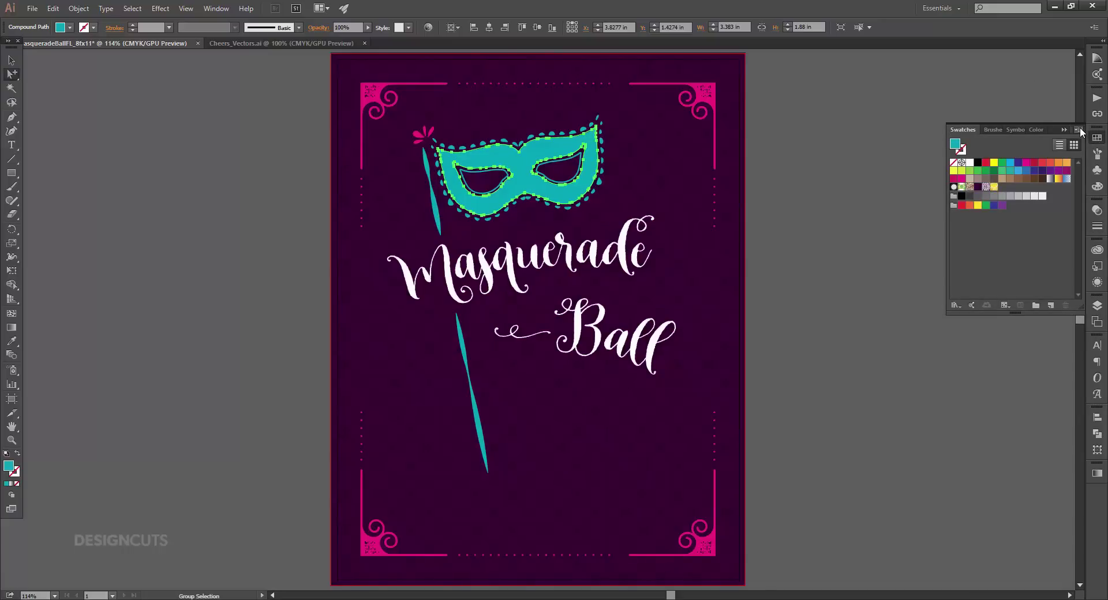
pyautogui.click(1079, 130)
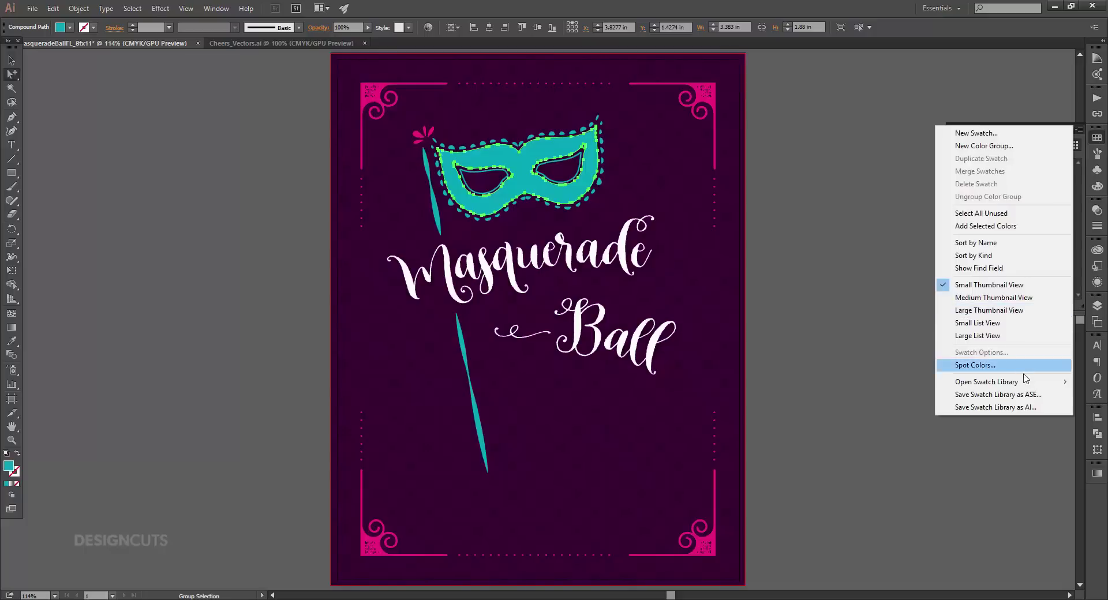
pyautogui.moveTo(1020, 384)
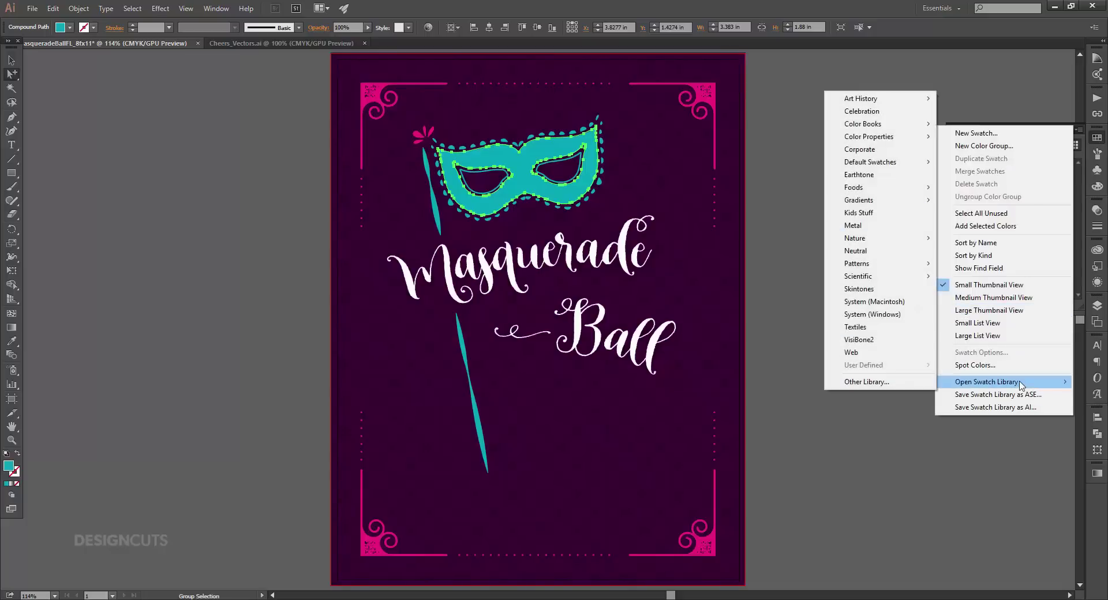
pyautogui.moveTo(894, 267)
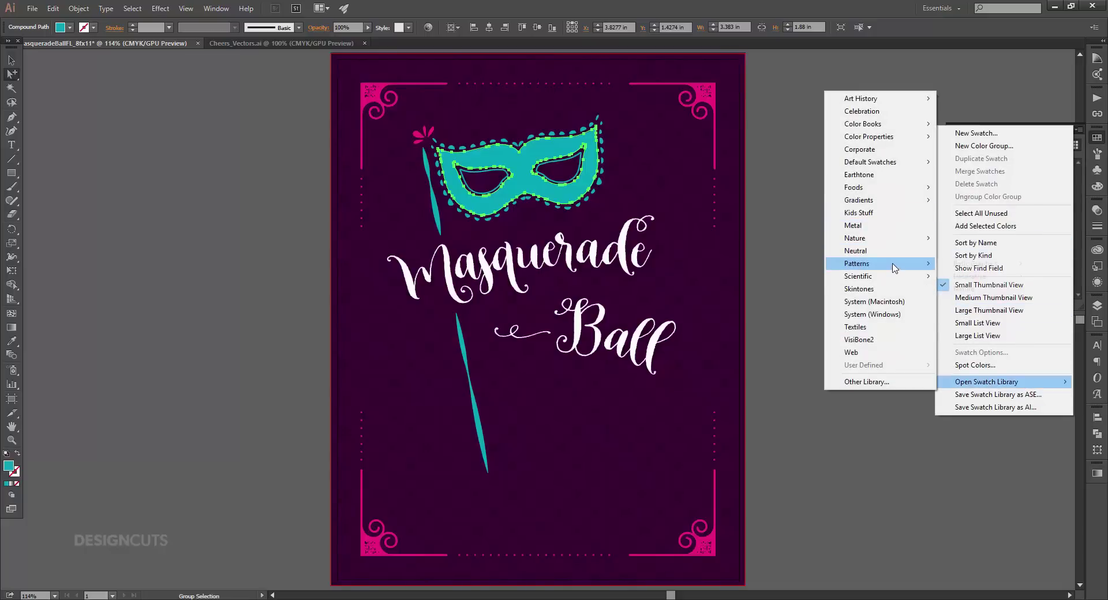
pyautogui.moveTo(952, 281)
pyautogui.click(895, 288)
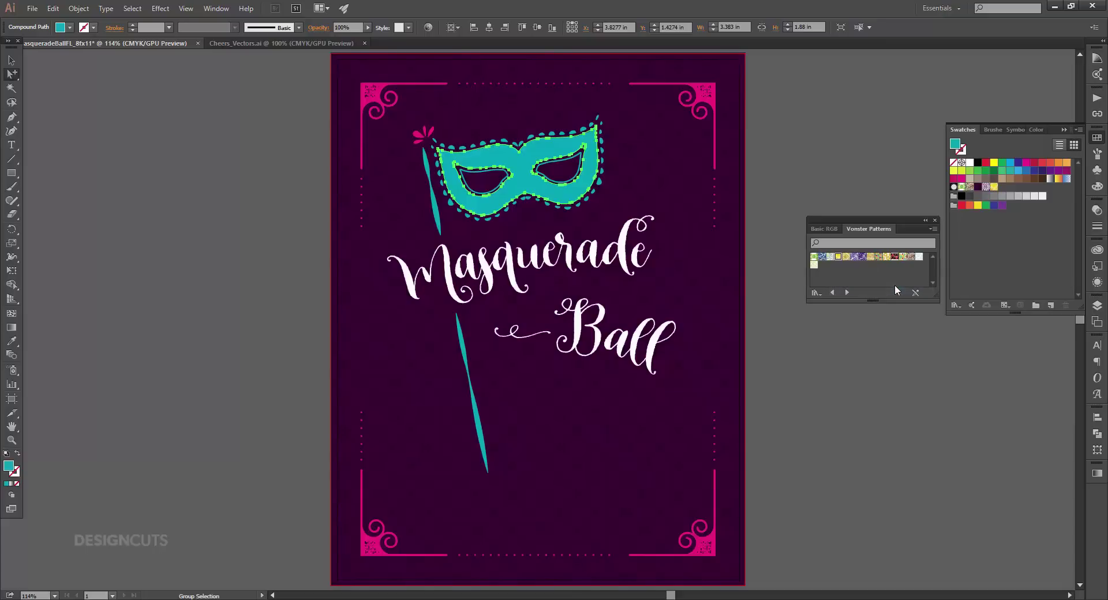
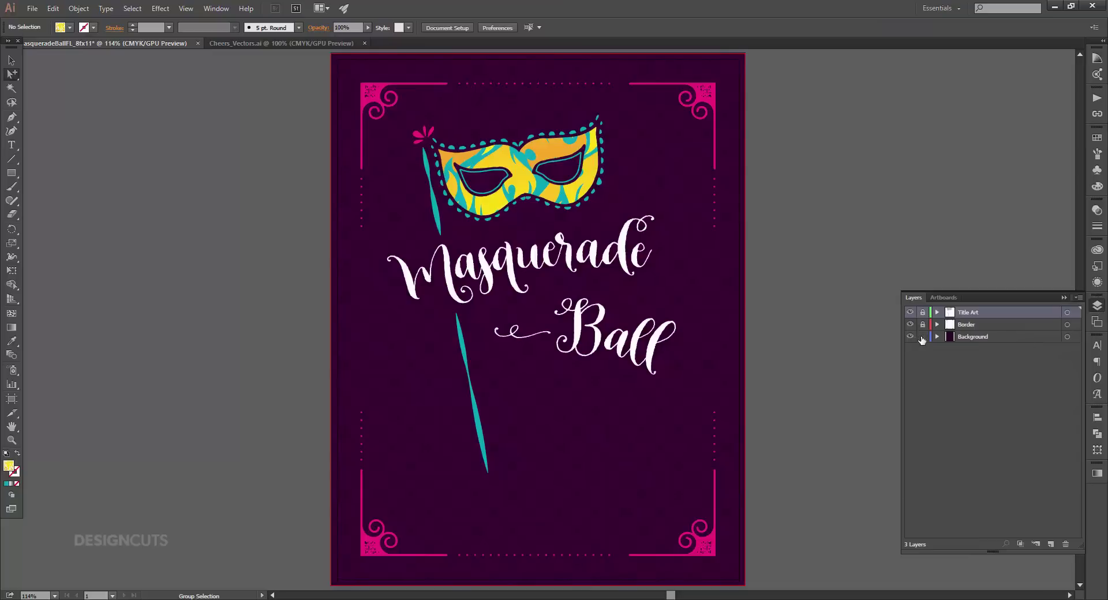
# On the Background layer, lock the patterned rectangle and set the black value of the solid purple rectangle beneath it to 35%.
pyautogui.click(975, 336)
pyautogui.click(11, 60)
pyautogui.click(691, 260)
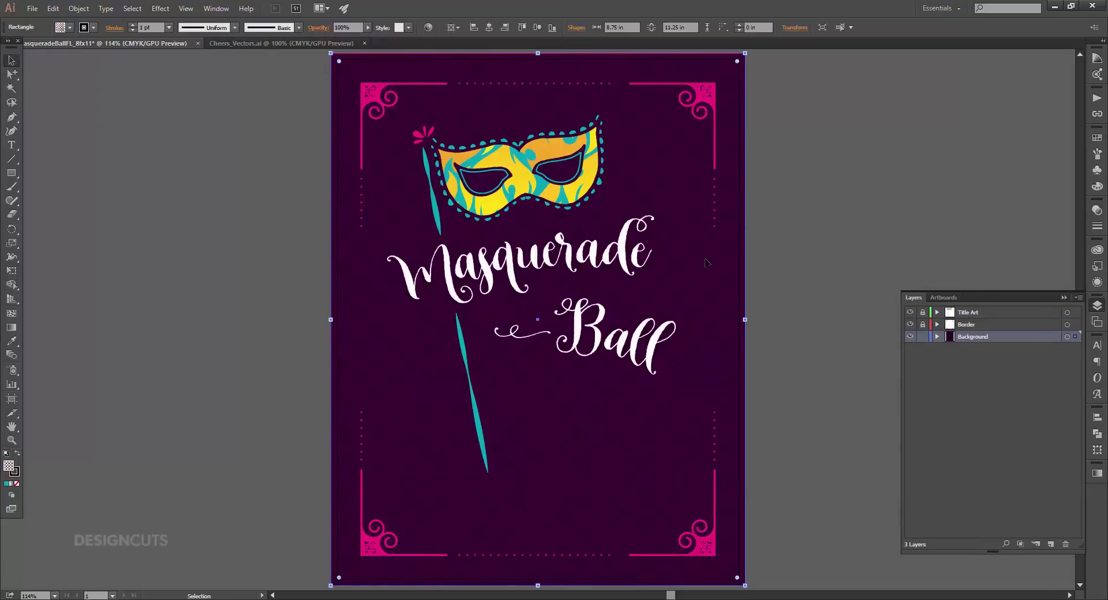
pyautogui.hotkey('ctrl', 'shift', 'a')
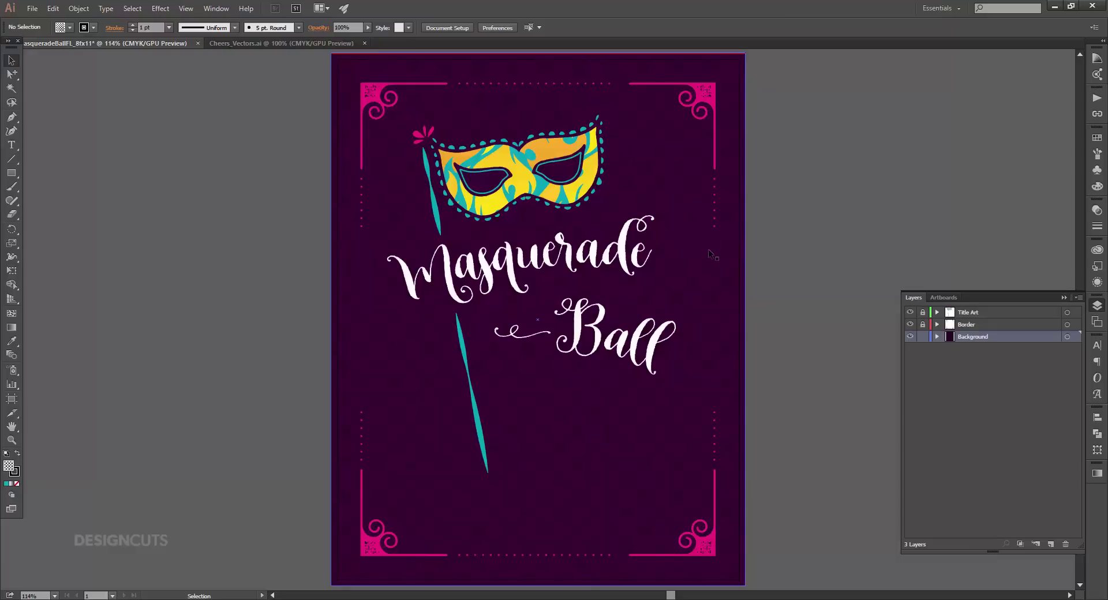
pyautogui.click(709, 253)
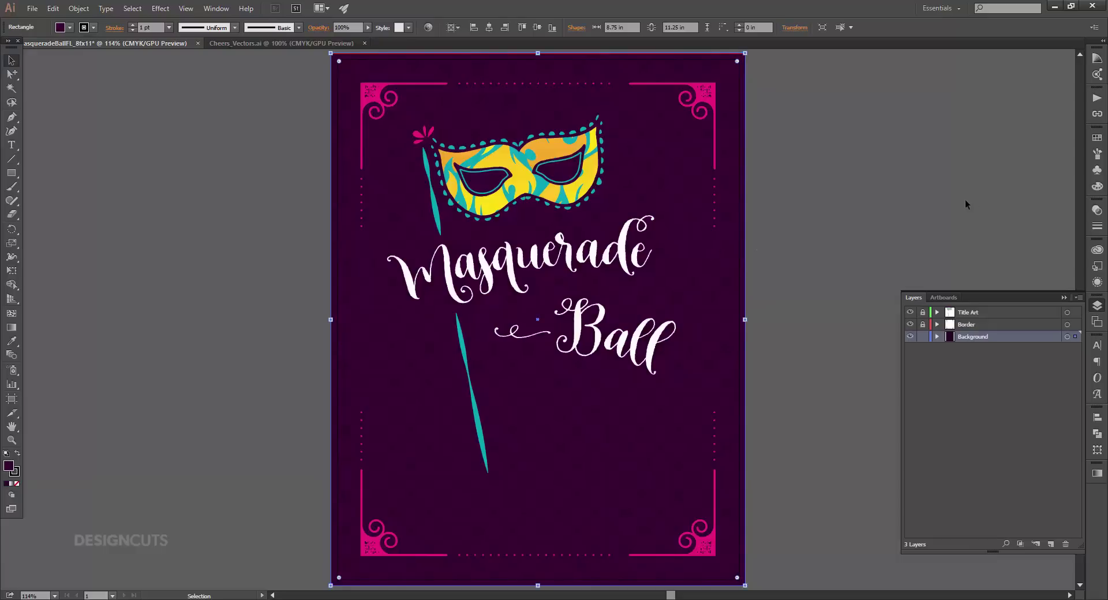
pyautogui.click(1097, 186)
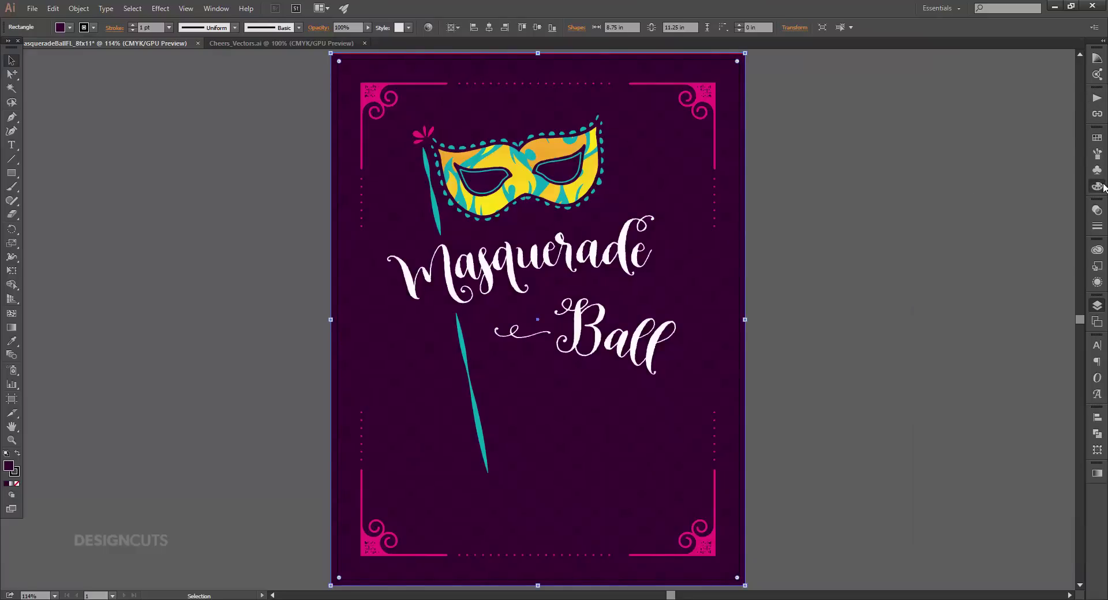
pyautogui.click(1057, 188)
pyautogui.write('35')
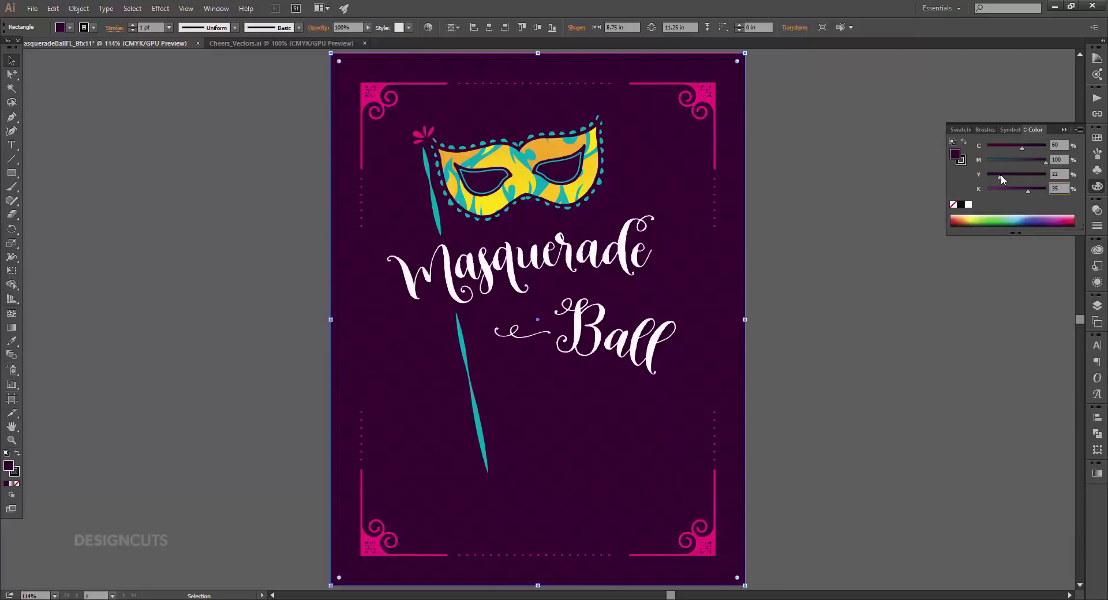
pyautogui.press('Return')
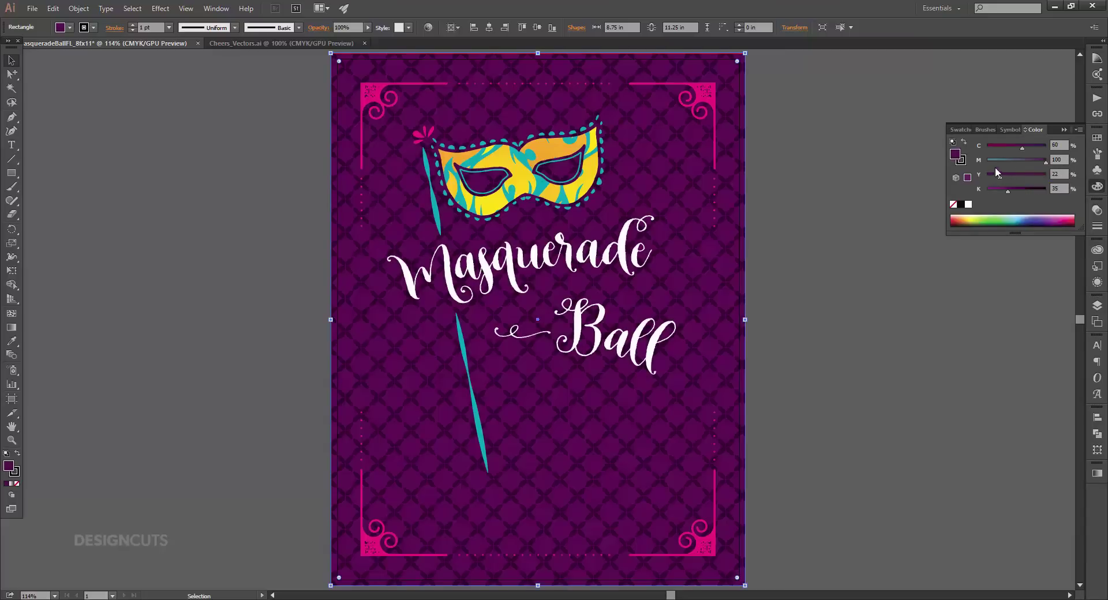
# Save the background rectangle's purple as a new swatch named "Bright Purple".
pyautogui.click(1091, 144)
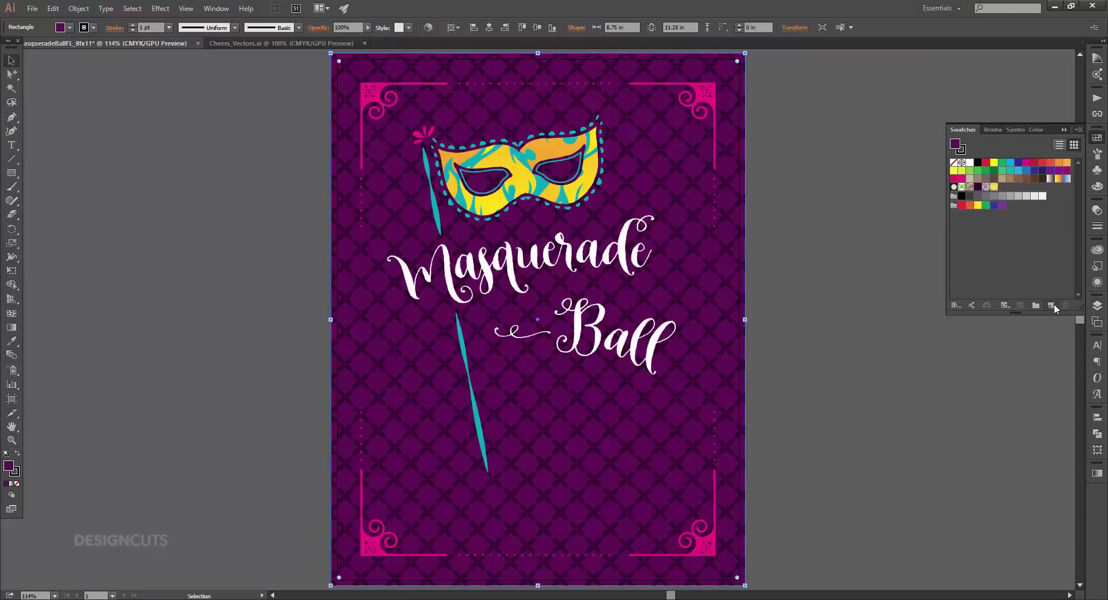
pyautogui.click(1051, 304)
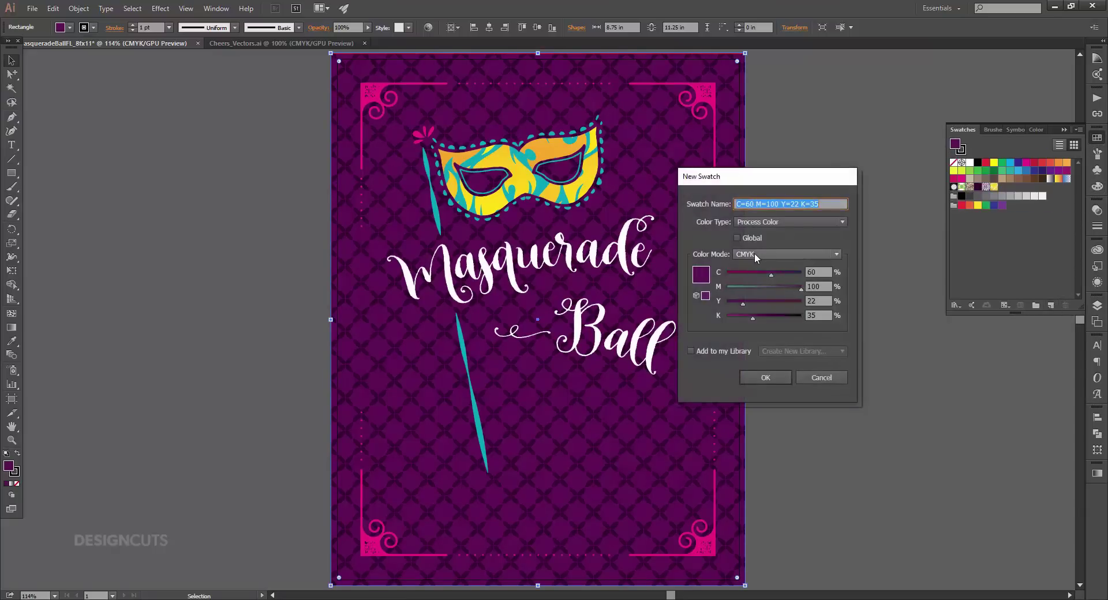
pyautogui.write('Bright Purple')
pyautogui.press('Return')
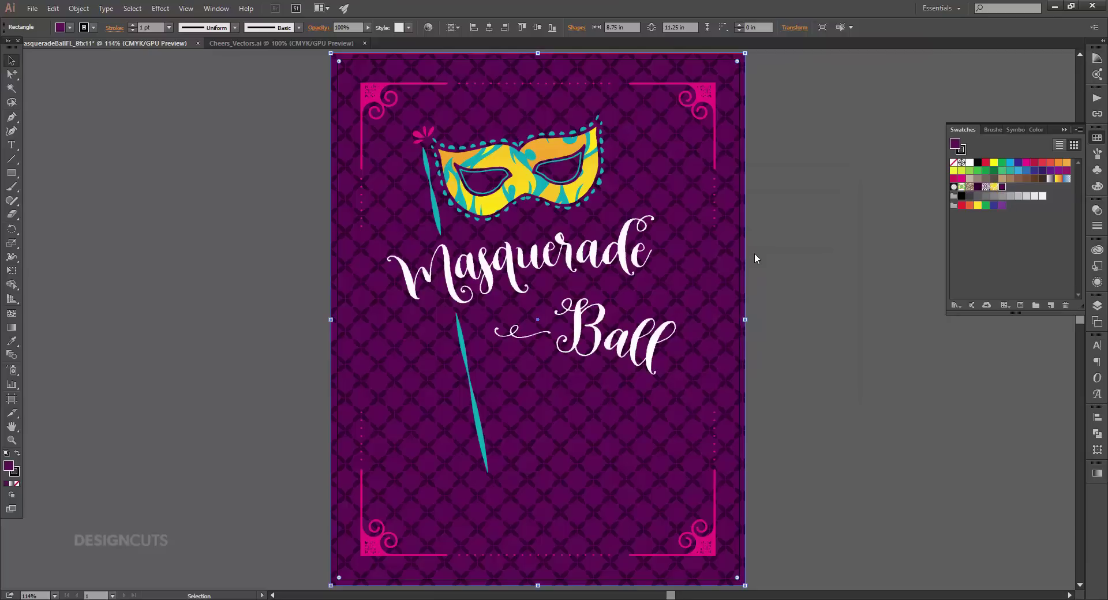
# Fill the background rectangle with a radial gradient running from the Bright Purple swatch at its center to the darker purple swatch outside.
pyautogui.click(1099, 474)
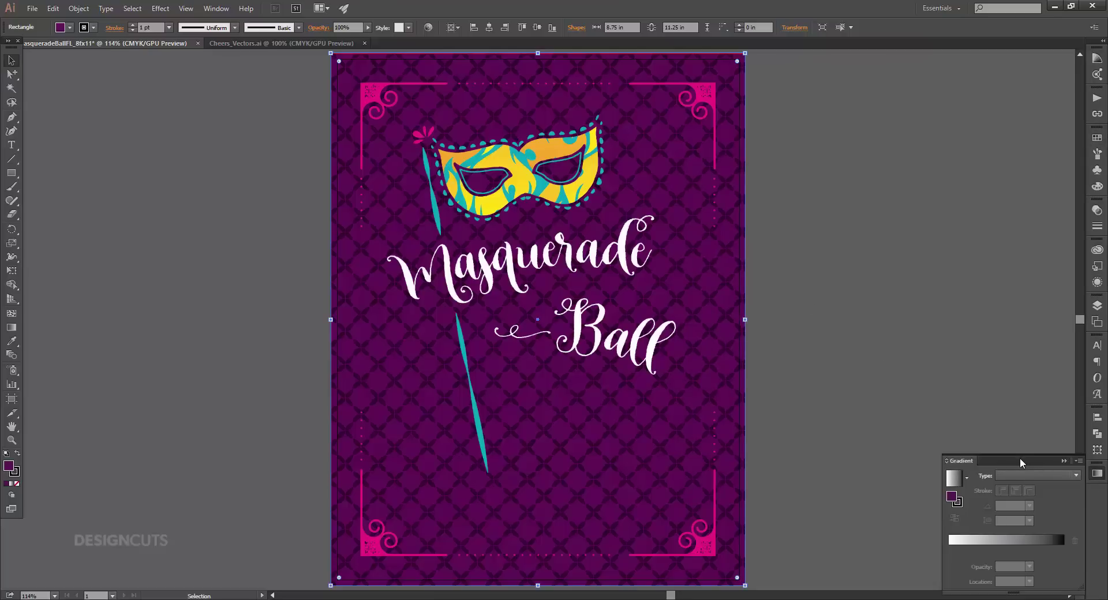
pyautogui.moveTo(956, 462); pyautogui.dragTo(859, 361)
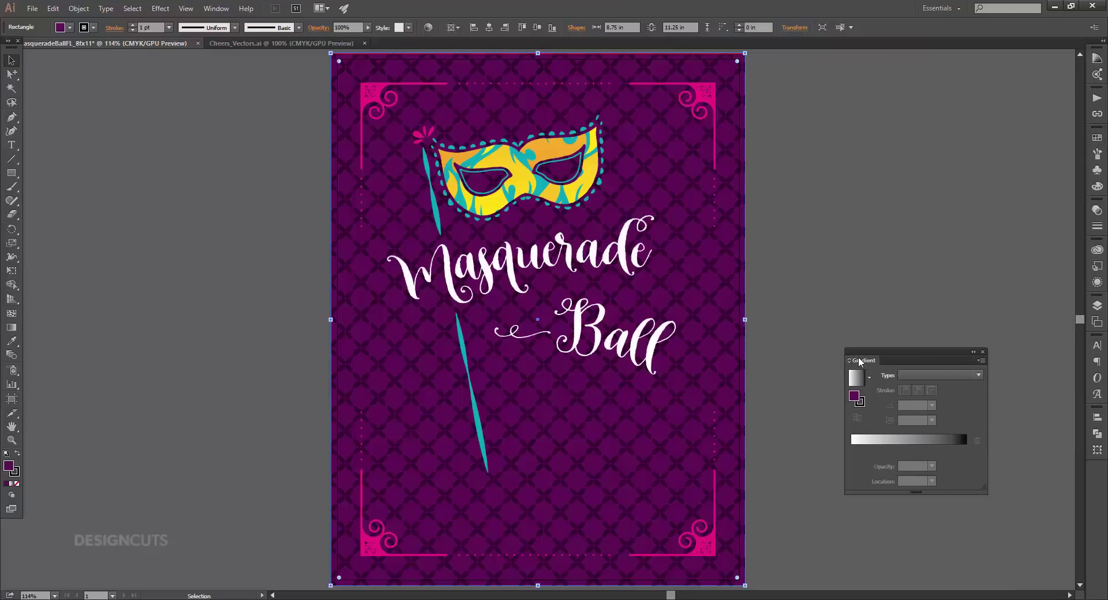
pyautogui.click(1097, 137)
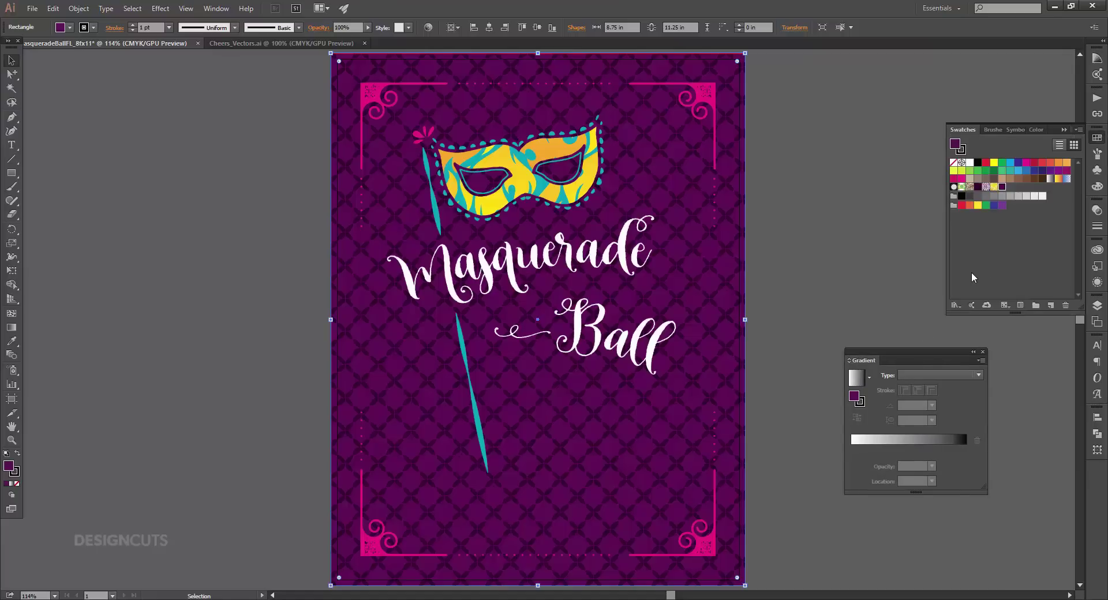
pyautogui.click(977, 187)
pyautogui.moveTo(979, 190); pyautogui.dragTo(964, 441)
pyautogui.click(1002, 186)
pyautogui.moveTo(855, 453); pyautogui.dragTo(852, 450)
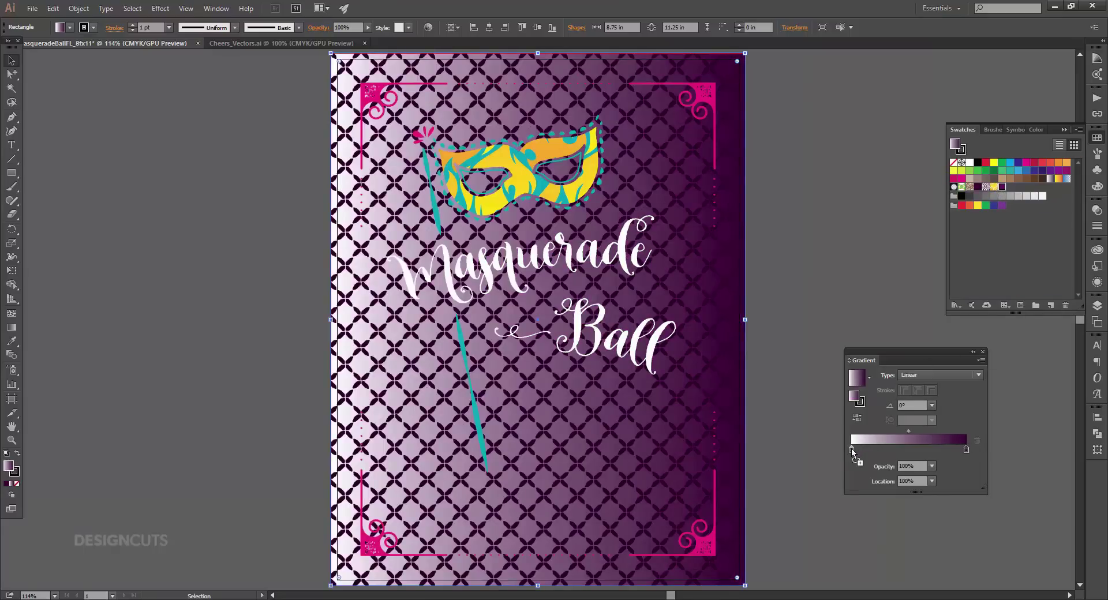
pyautogui.click(934, 375)
pyautogui.click(927, 397)
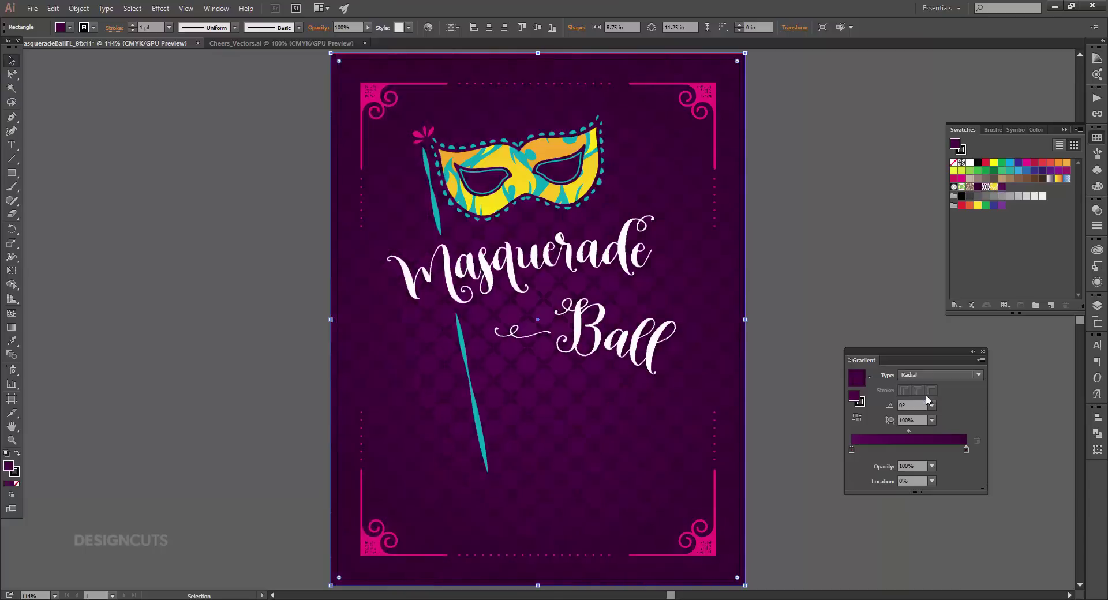
# Reposition the background's radial gradient so it starts at the middle of the mask and ends near the page's edge beside "Ball".
pyautogui.click(11, 327)
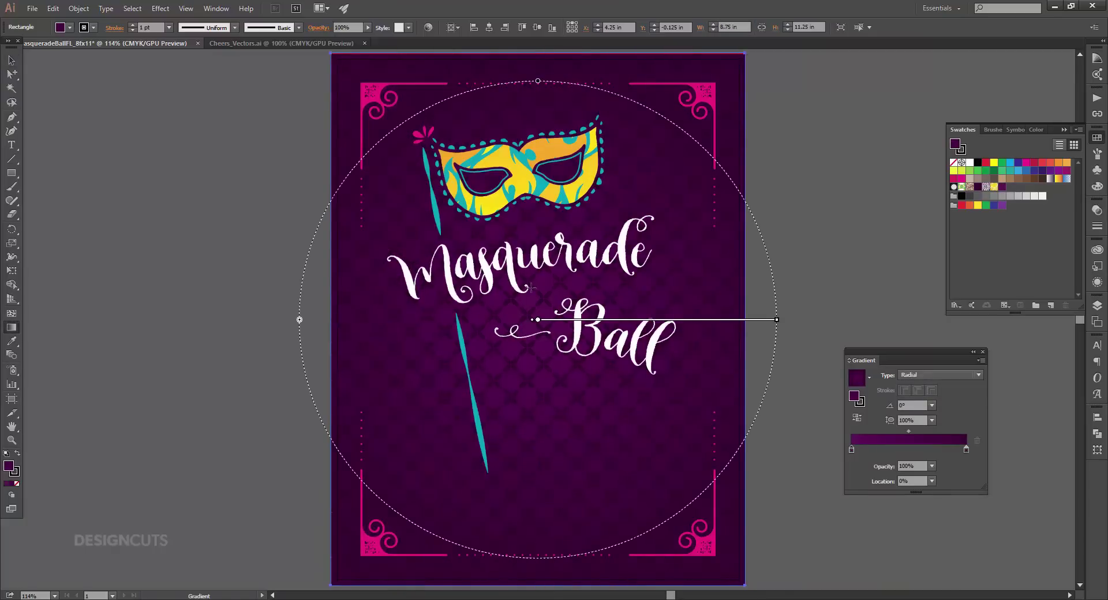
pyautogui.moveTo(522, 157); pyautogui.dragTo(717, 288)
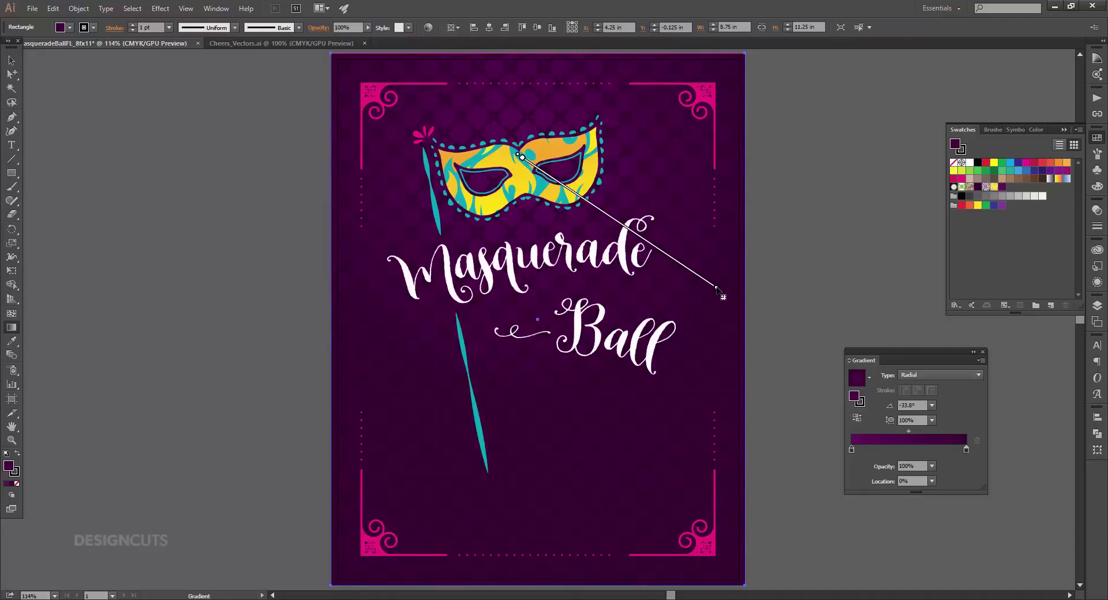
pyautogui.moveTo(522, 178); pyautogui.dragTo(597, 239)
pyautogui.moveTo(640, 269)
pyautogui.mouseDown()
pyautogui.moveTo(719, 339)
pyautogui.moveTo(714, 331)
pyautogui.mouseUp()
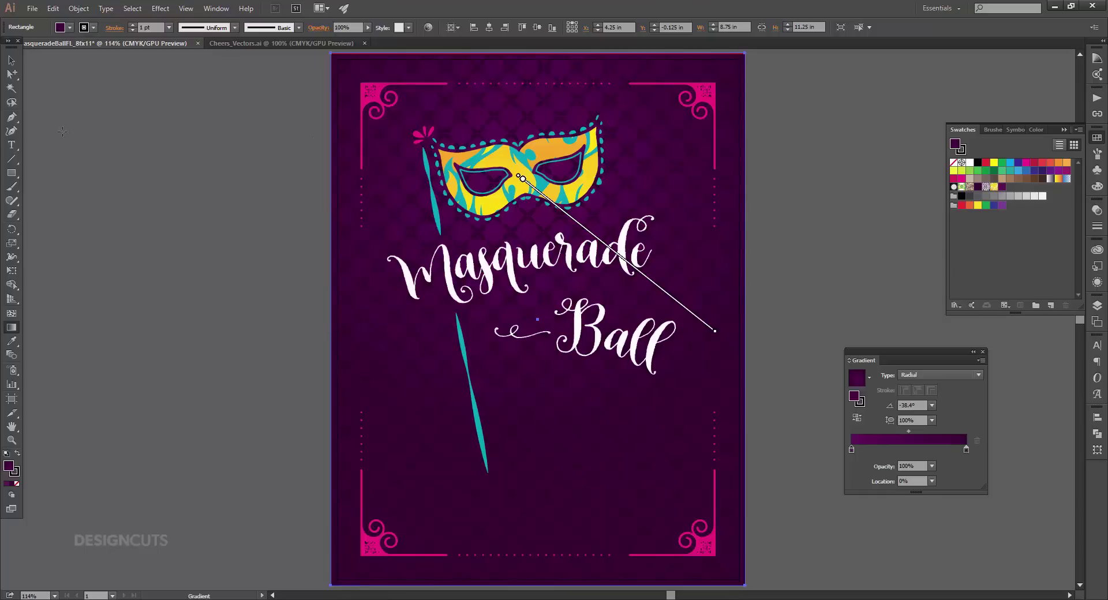
pyautogui.click(12, 60)
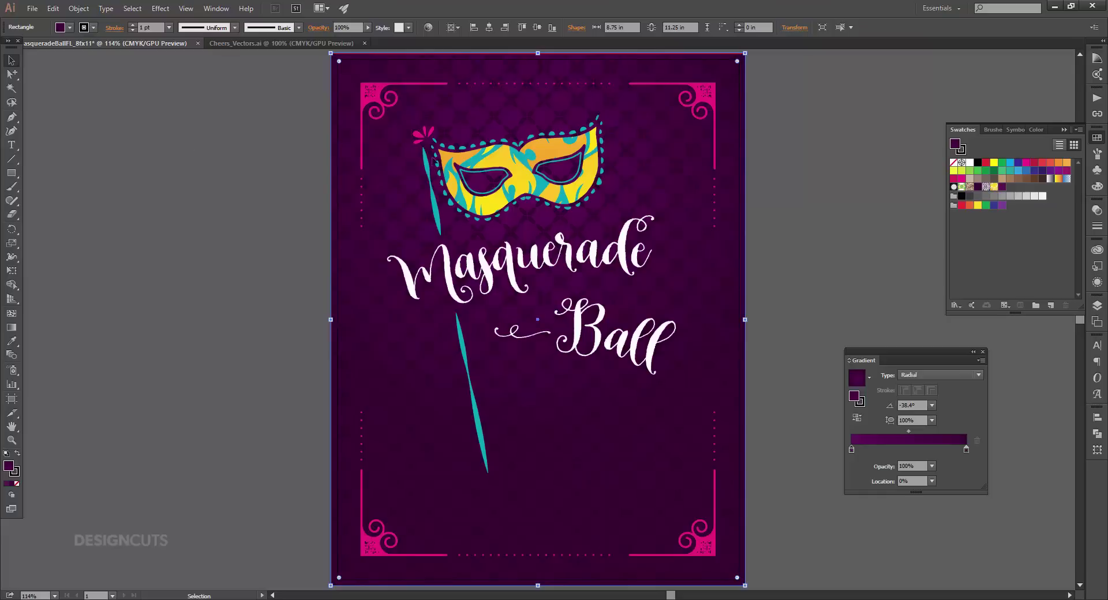
# Lock the Background layer and add a new top layer named "Supporting Copy".
pyautogui.click(1097, 306)
pyautogui.click(925, 337)
pyautogui.click(989, 311)
pyautogui.click(1047, 544)
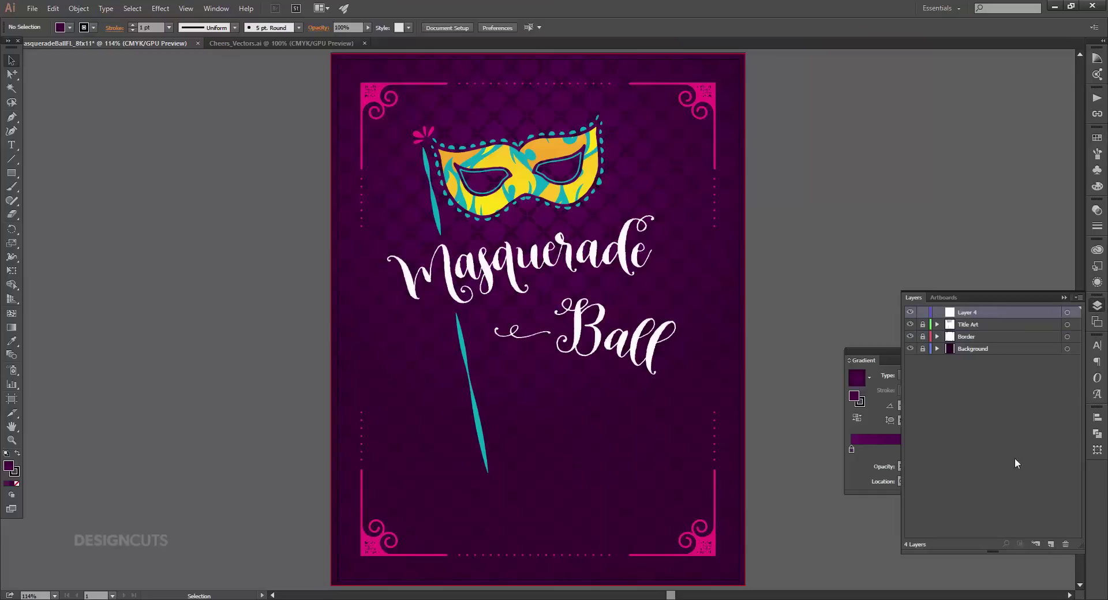
pyautogui.doubleClick(963, 312)
pyautogui.write('Typ')
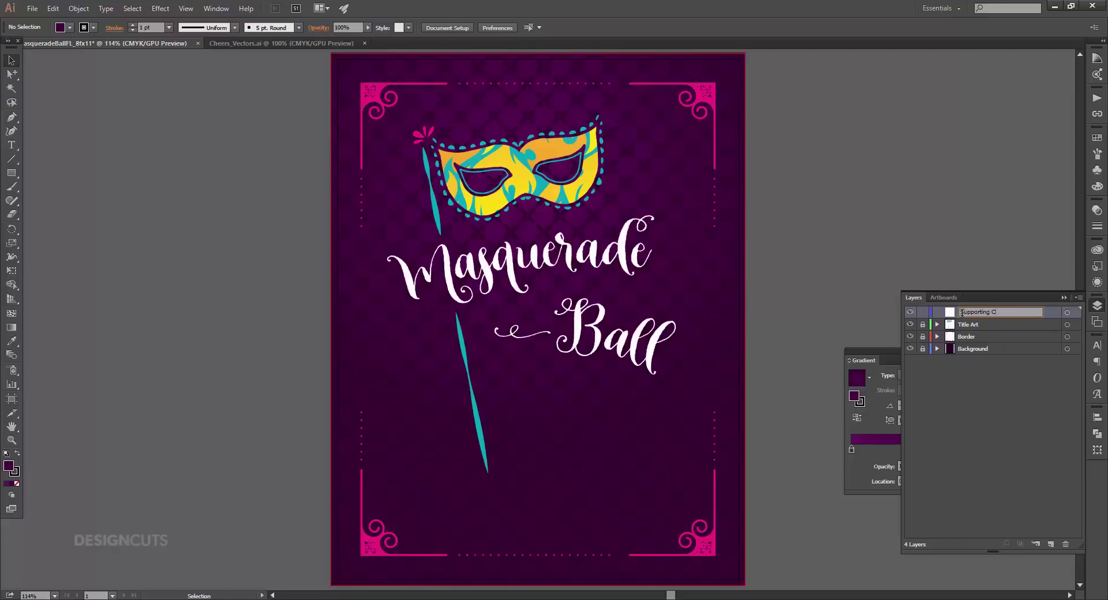
pyautogui.write('porting Copy')
pyautogui.press('Return')
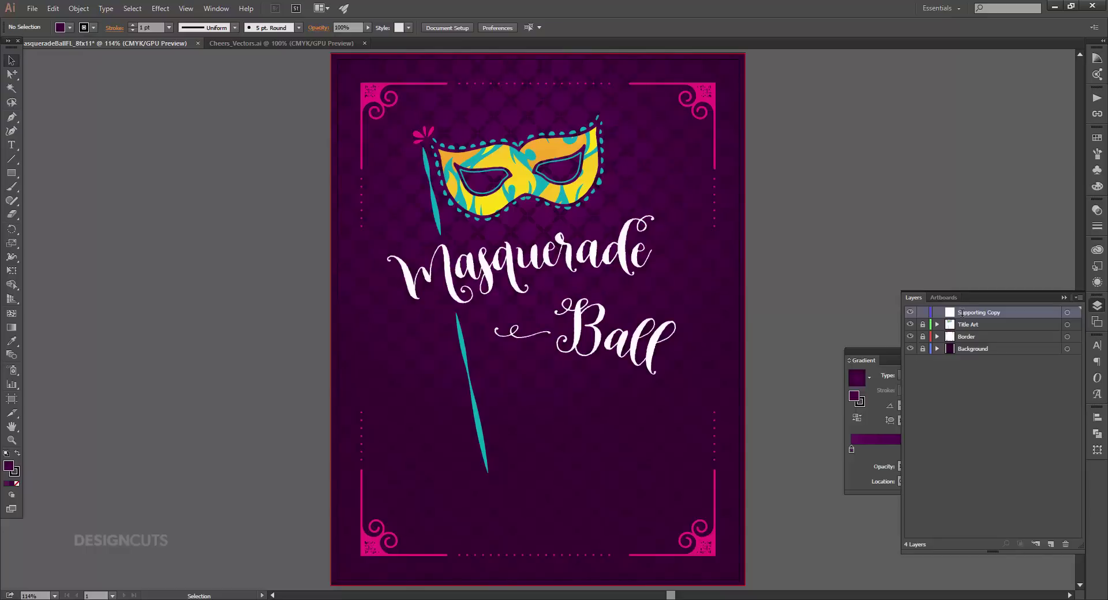
# Add the text line "8@30@2016 Las Vegas" near the bottom of the flyer and fill it with white.
pyautogui.click(11, 145)
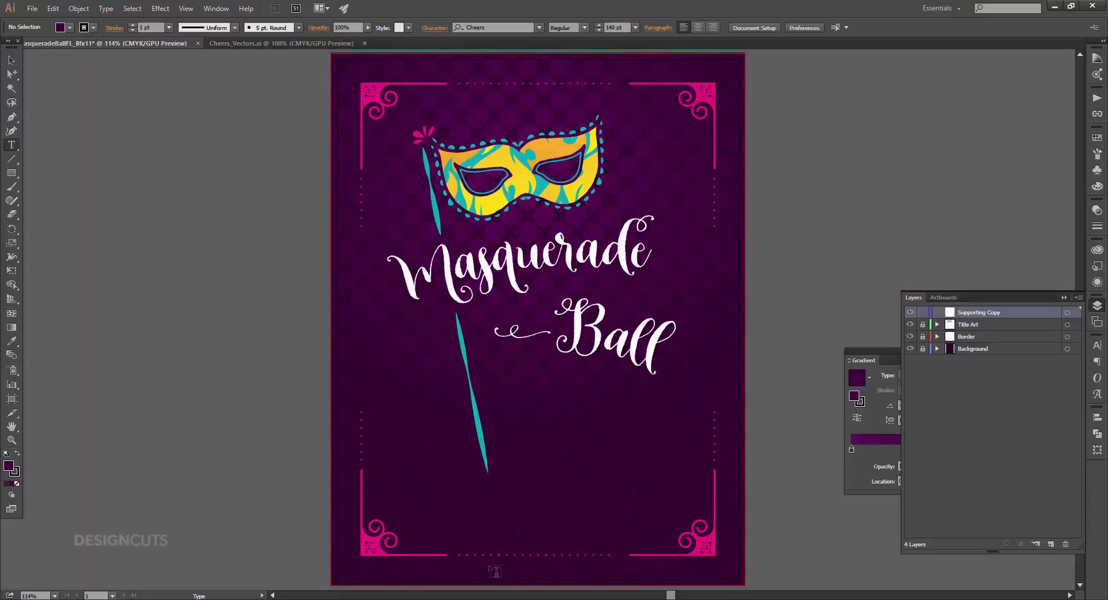
pyautogui.click(460, 524)
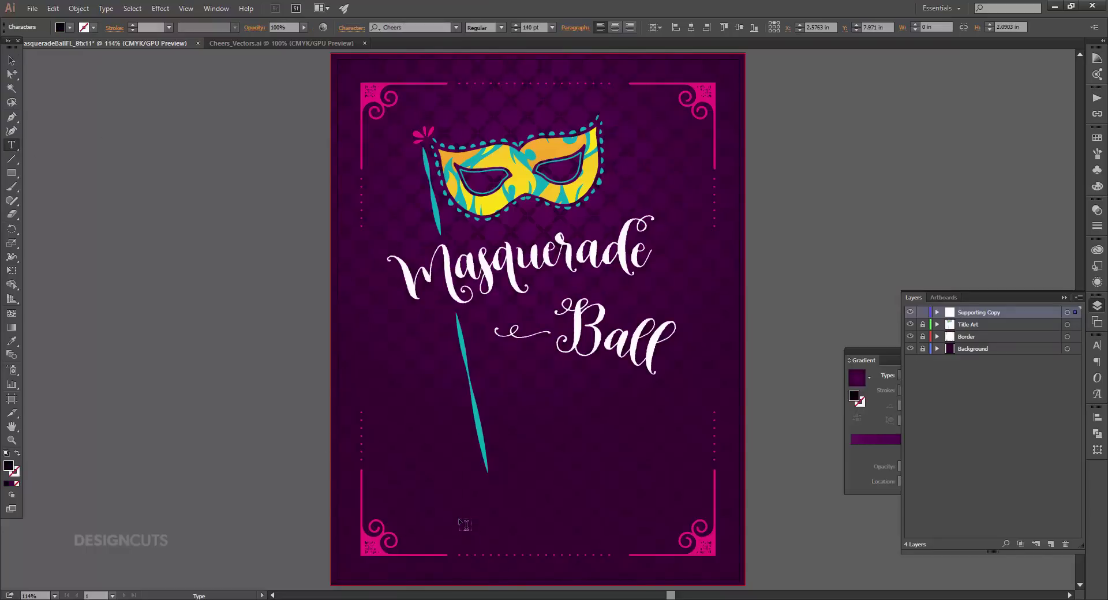
pyautogui.write('Sa30a')
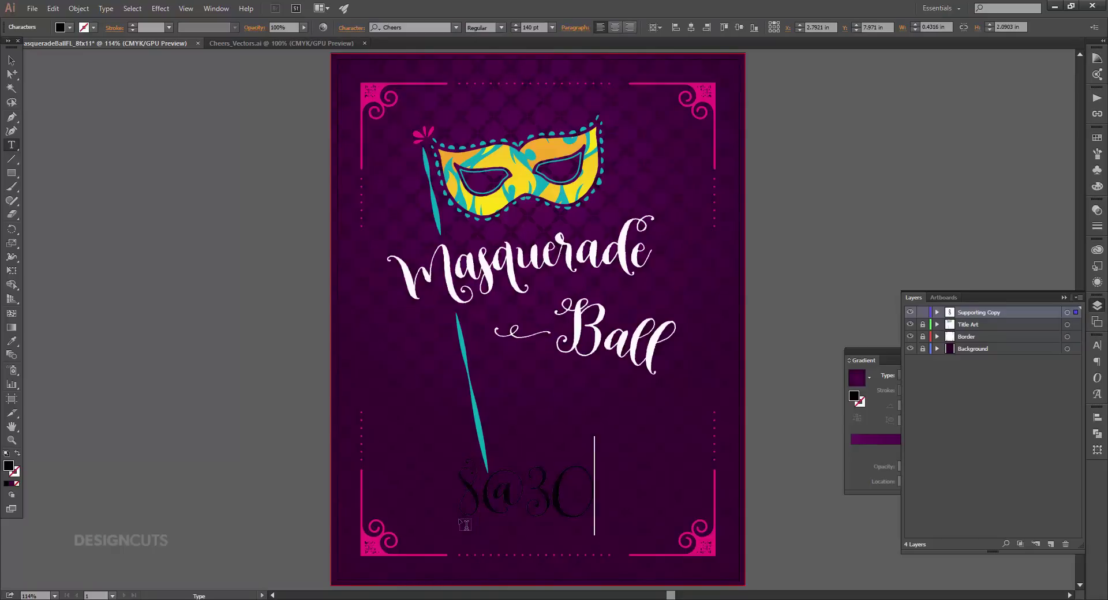
pyautogui.write('2016')
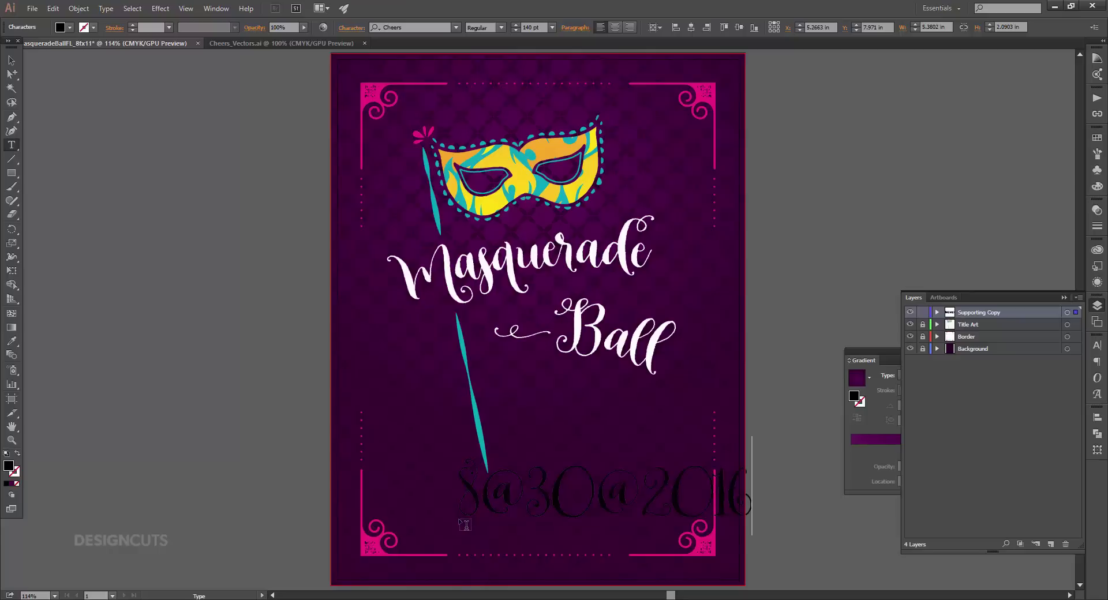
pyautogui.write(' Las V')
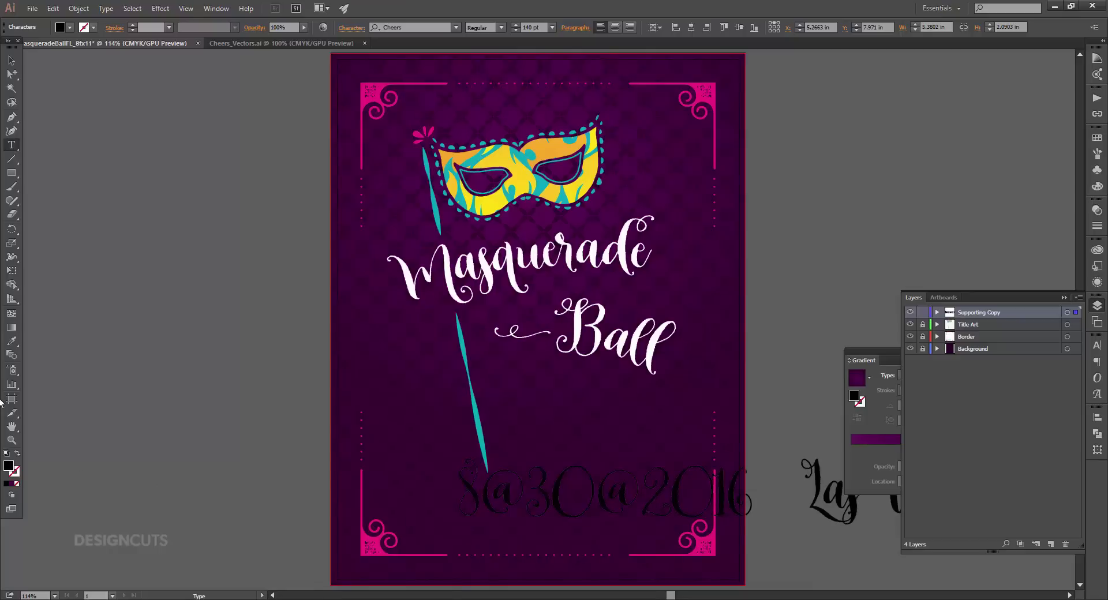
pyautogui.click(11, 60)
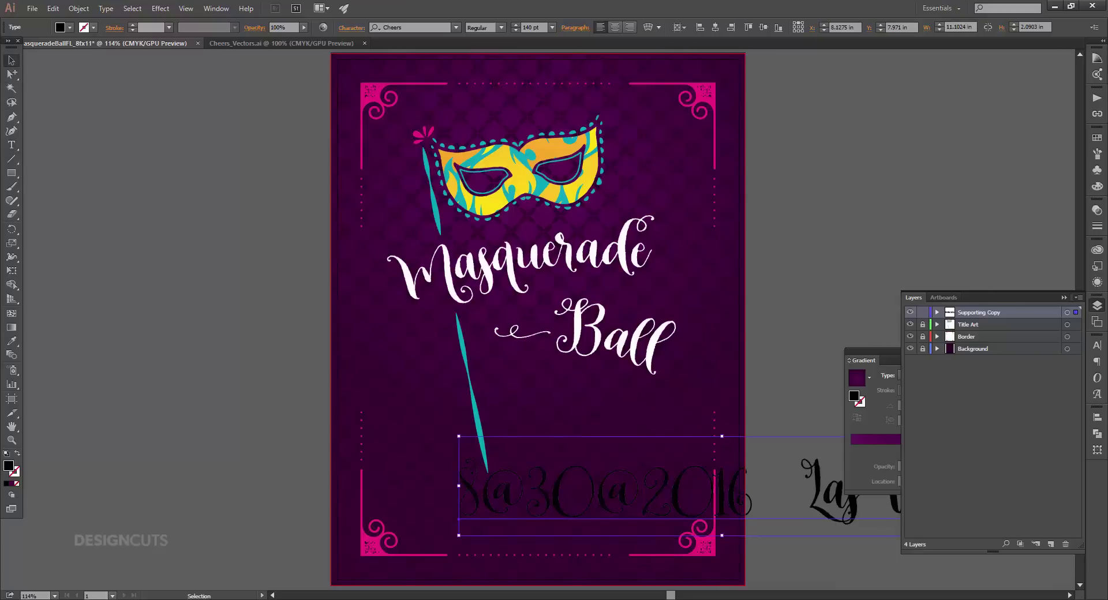
pyautogui.click(1097, 137)
pyautogui.click(970, 163)
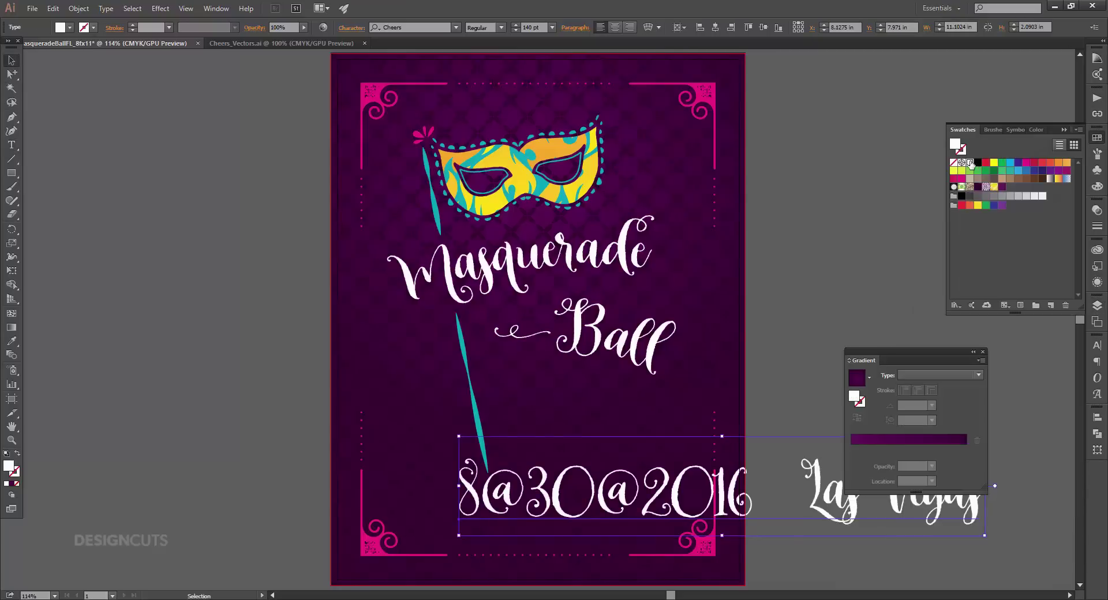
# Set the date and location line in Garden Grown Caps at 32 pt with centered paragraph alignment.
pyautogui.click(1093, 348)
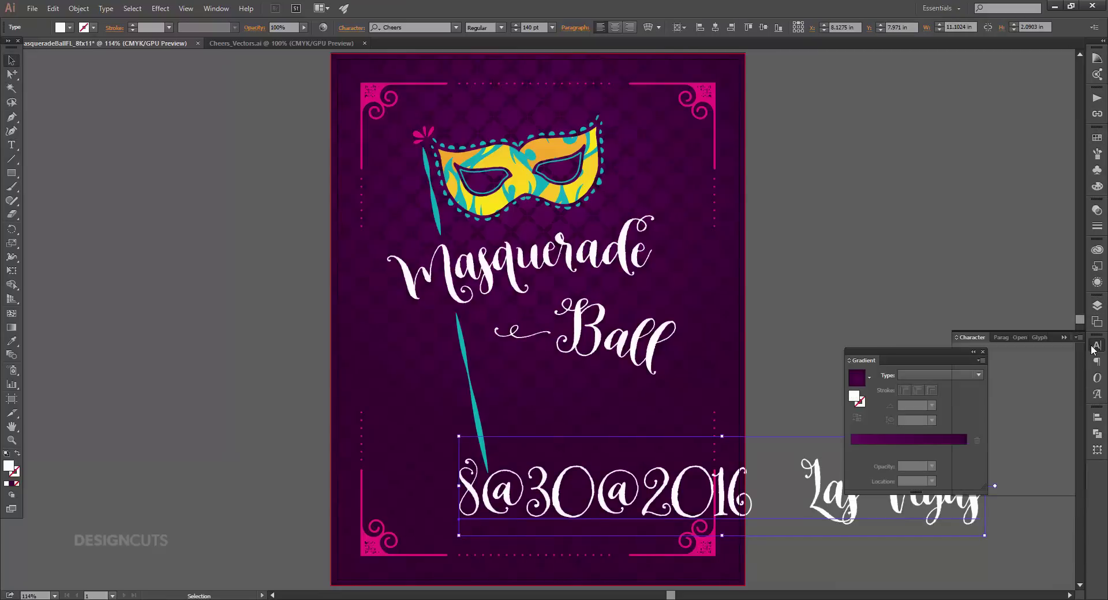
pyautogui.click(1007, 370)
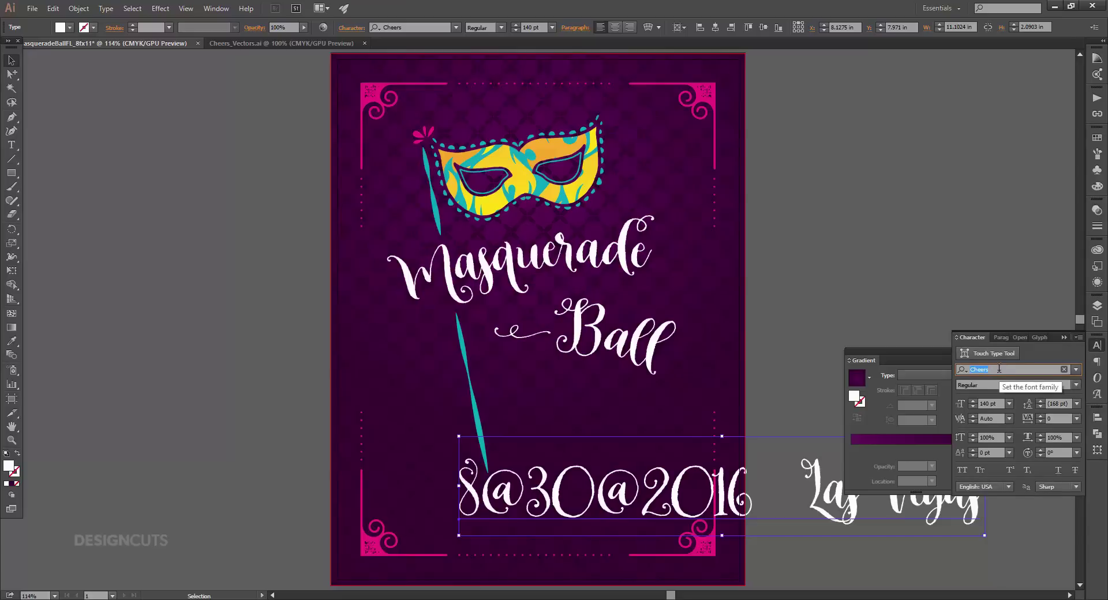
pyautogui.write('garden gr')
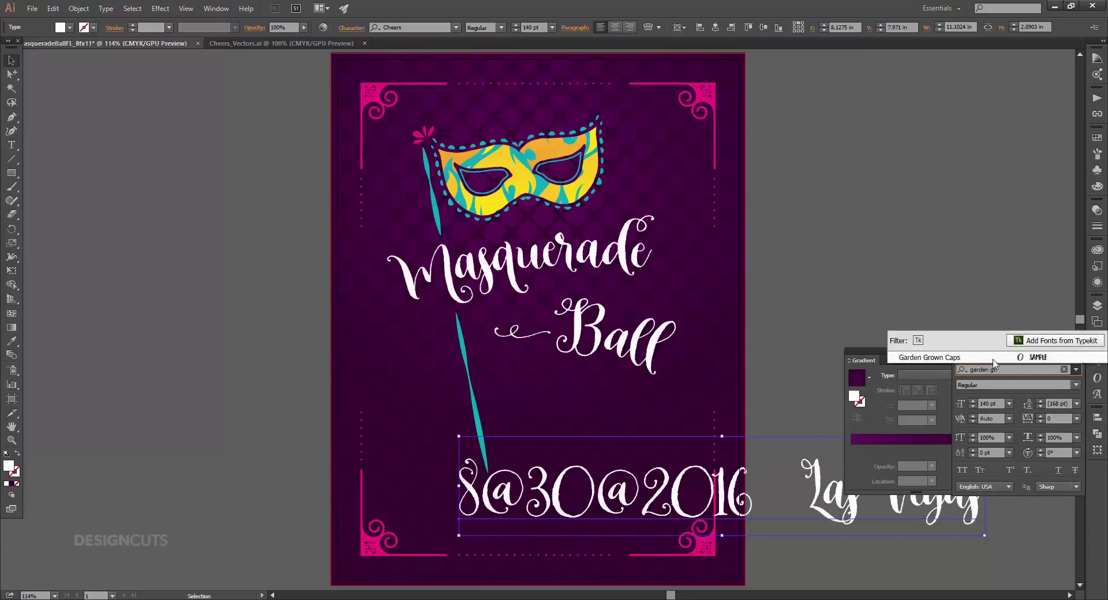
pyautogui.press('Return')
pyautogui.click(990, 403)
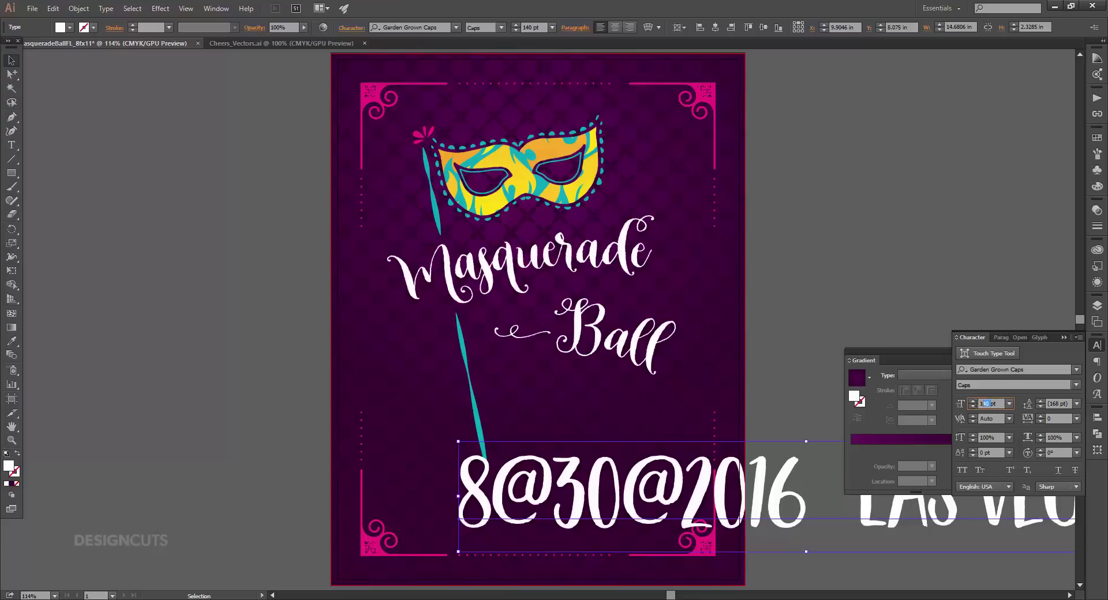
pyautogui.write('32pt')
pyautogui.press('Return')
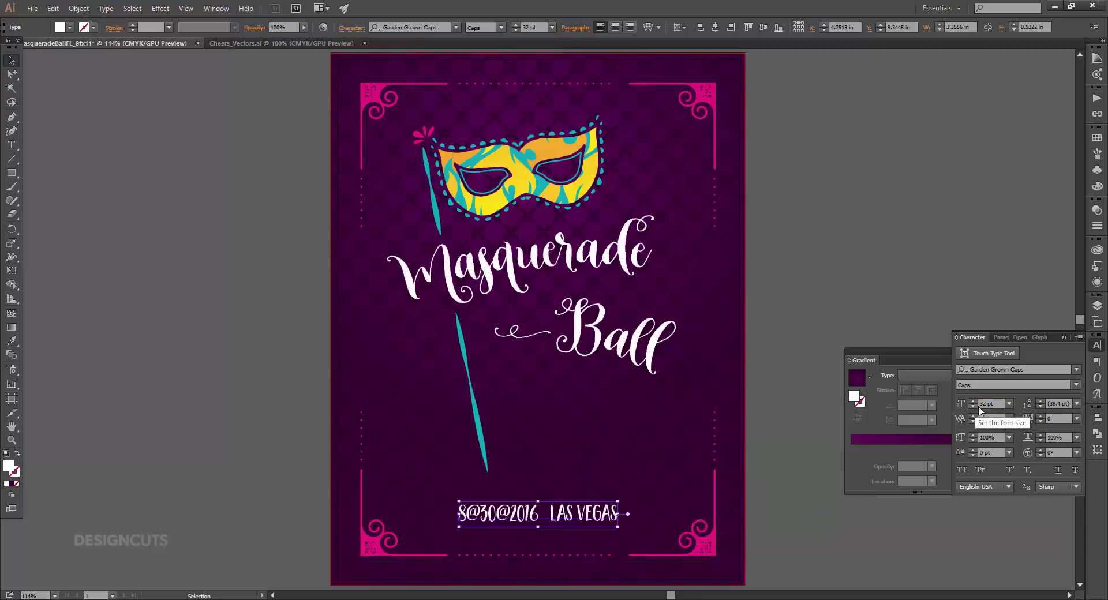
pyautogui.click(1000, 340)
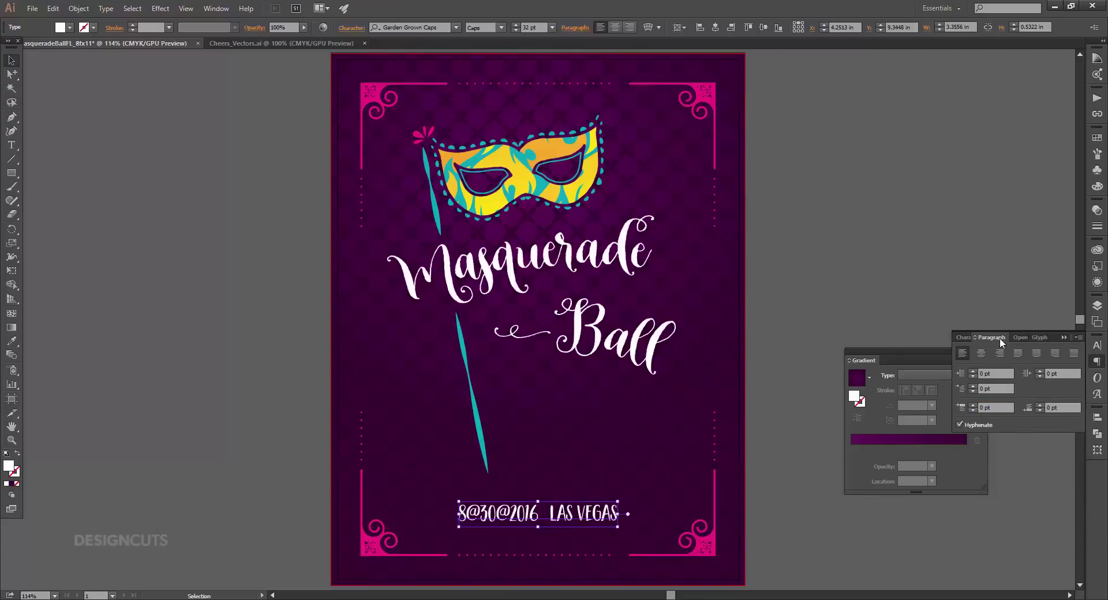
pyautogui.click(980, 353)
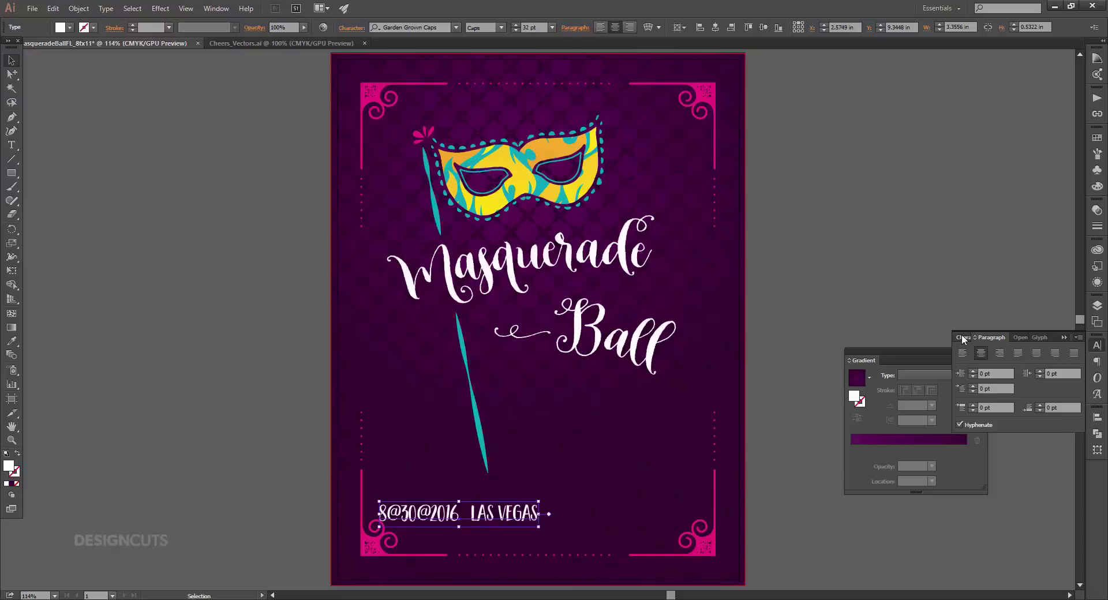
# Recolor only the first @ character in the date with the pink sampled from the corner border.
pyautogui.click(963, 338)
pyautogui.doubleClick(424, 518)
pyautogui.moveTo(387, 514); pyautogui.dragTo(401, 514)
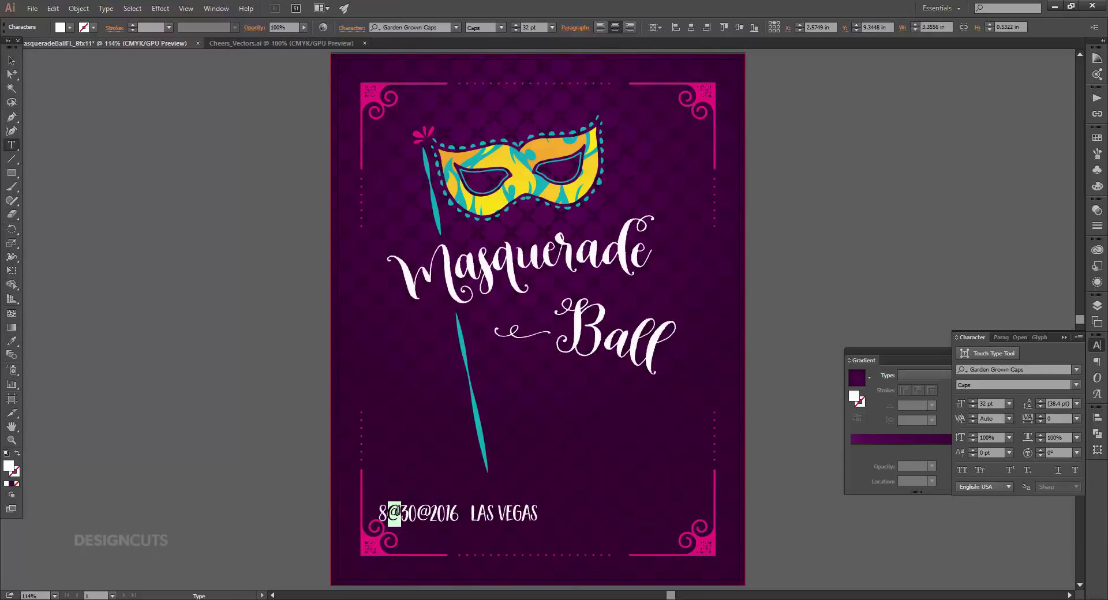
pyautogui.click(12, 341)
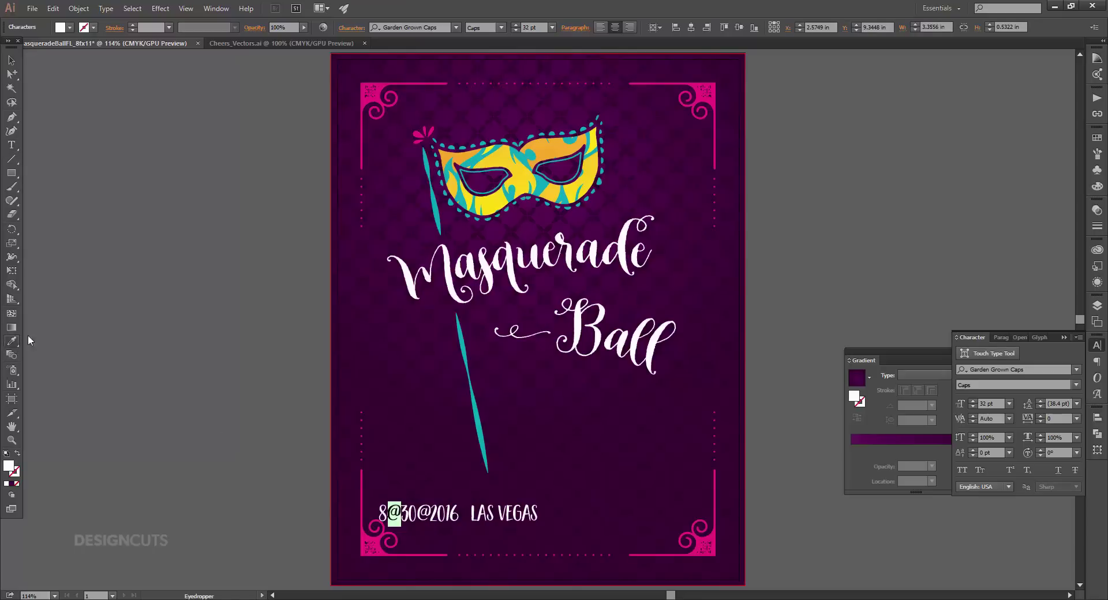
pyautogui.click(381, 86)
pyautogui.click(12, 145)
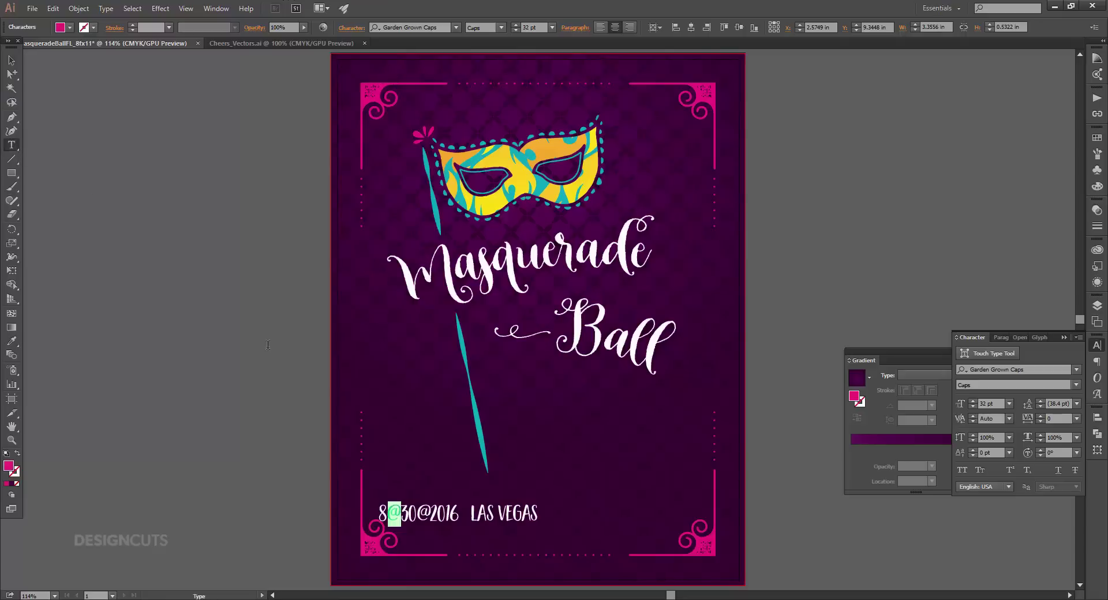
# Turn the selected @ into an ornament by setting its font to Inkheart Ornaments at 46 pt.
pyautogui.click(1031, 369)
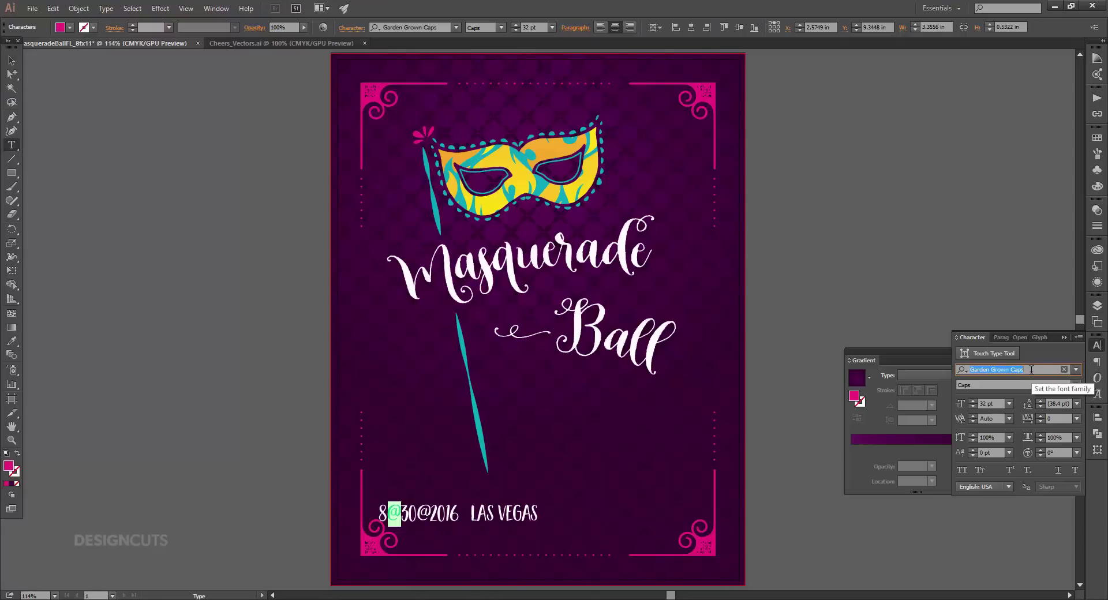
pyautogui.write('inkheart')
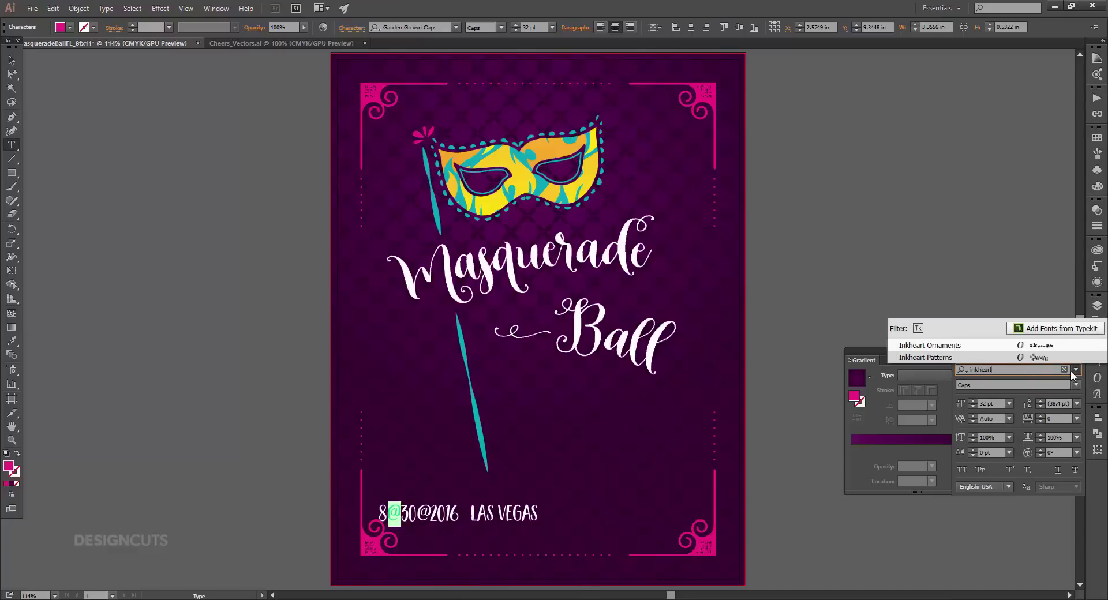
pyautogui.click(983, 346)
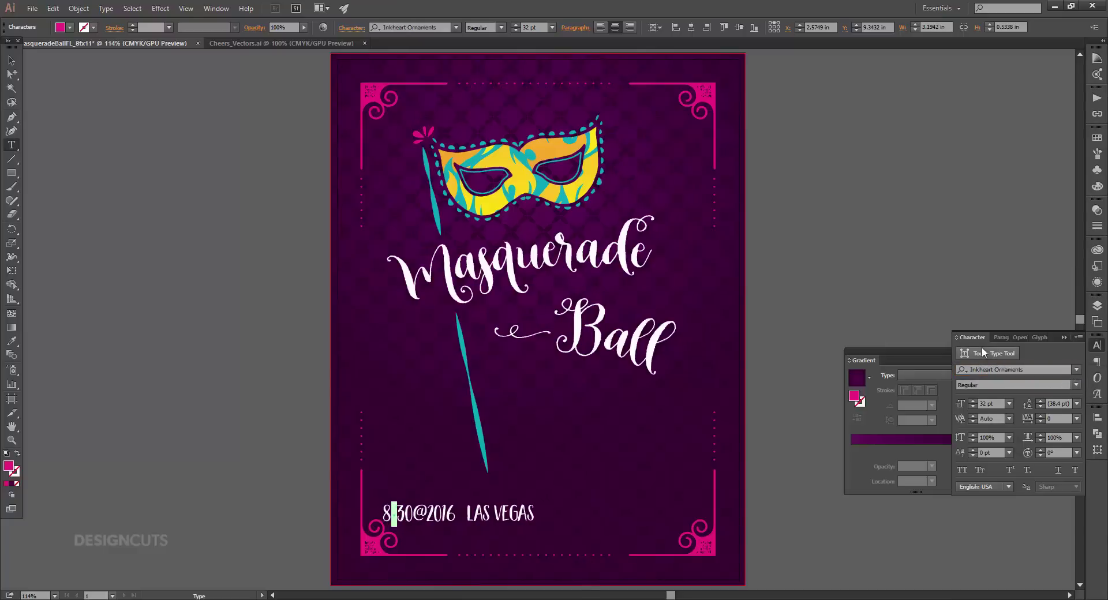
pyautogui.click(966, 401)
pyautogui.write('46')
pyautogui.press('Return')
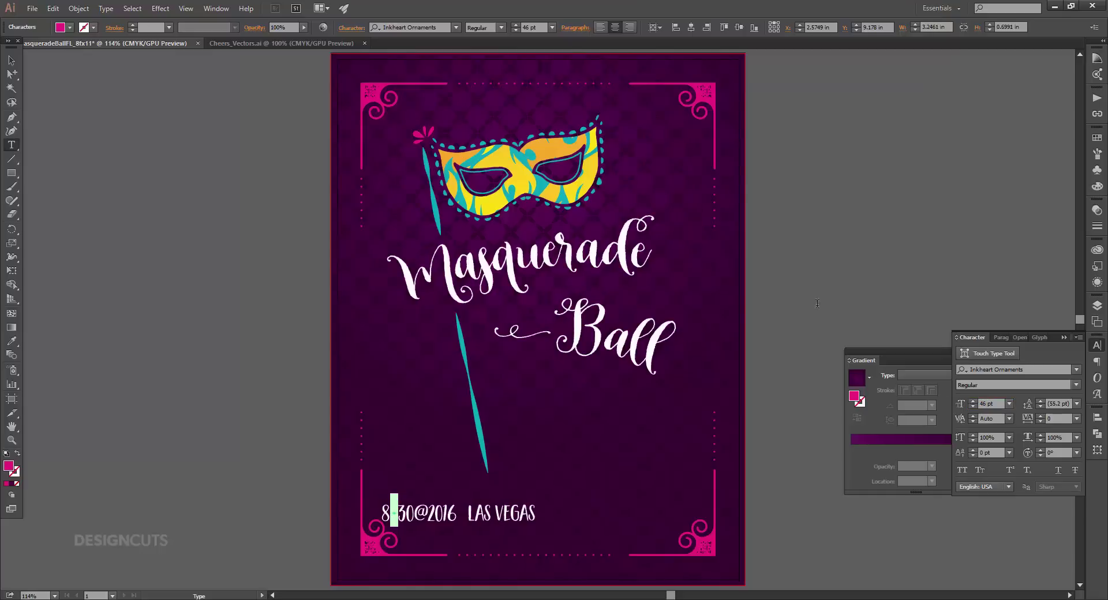
pyautogui.click(12, 60)
# Replace the second @ in the date with a copy of the pink ornament used after the 8.
pyautogui.press('z')
pyautogui.moveTo(316, 384); pyautogui.dragTo(642, 540)
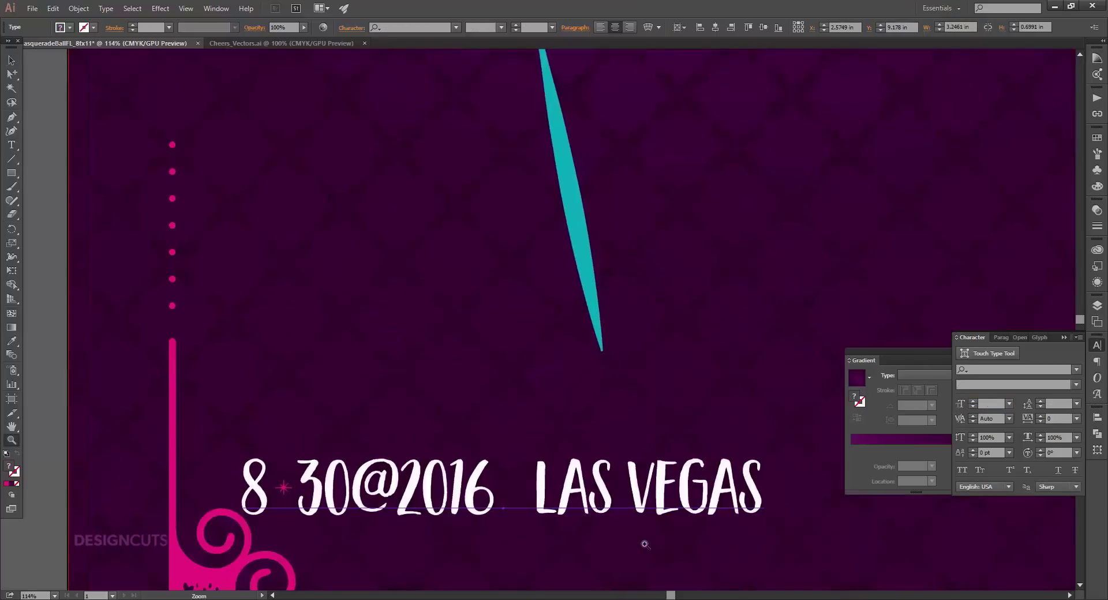
pyautogui.click(11, 145)
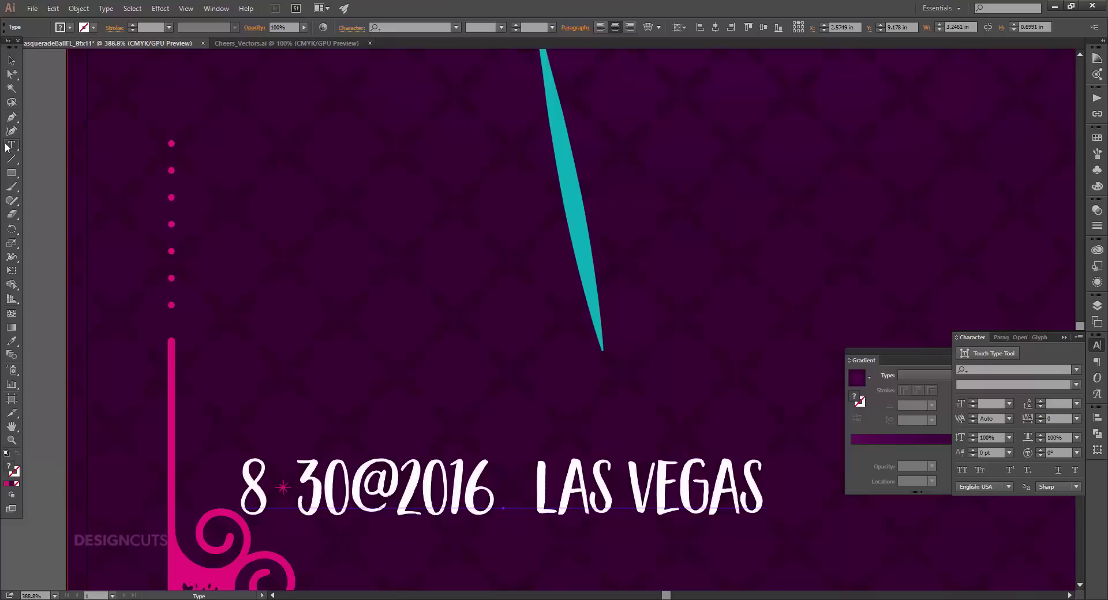
pyautogui.doubleClick(283, 488)
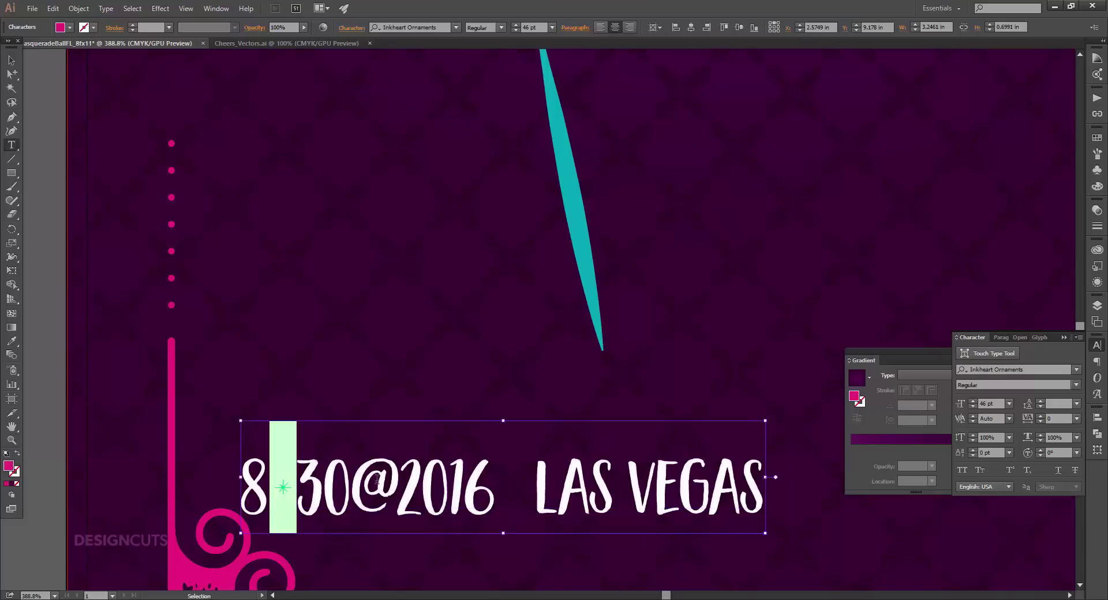
pyautogui.moveTo(399, 486); pyautogui.dragTo(353, 487)
pyautogui.hotkey('ctrl', 'v')
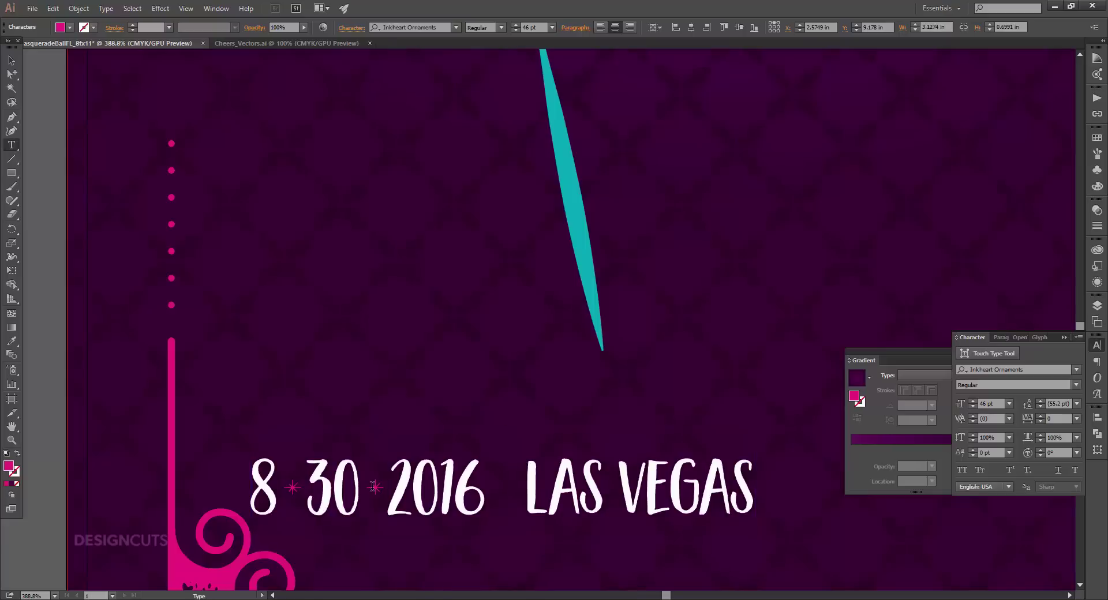
pyautogui.press('Escape')
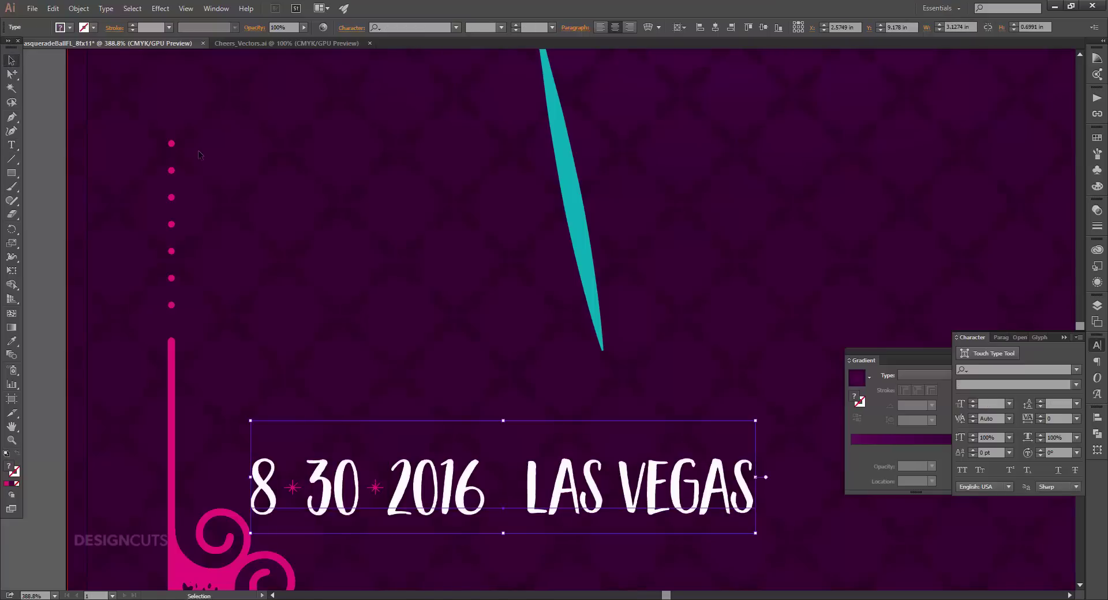
pyautogui.hotkey('ctrl', '0')
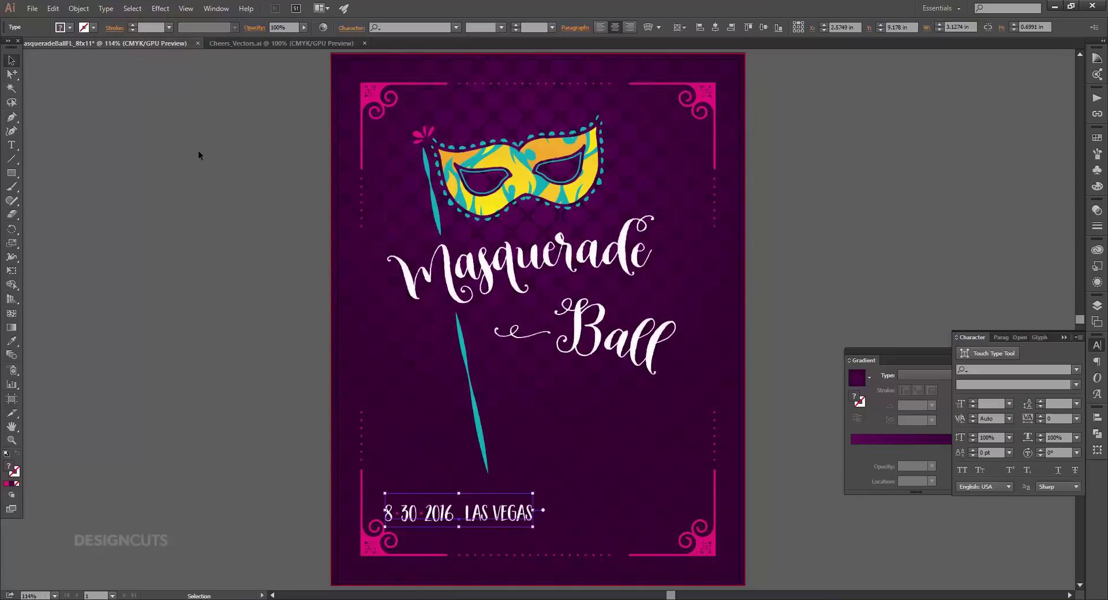
# Center the date and location line horizontally on the artboard and lower it to about Y 9.56 in, just above the border.
pyautogui.click(714, 28)
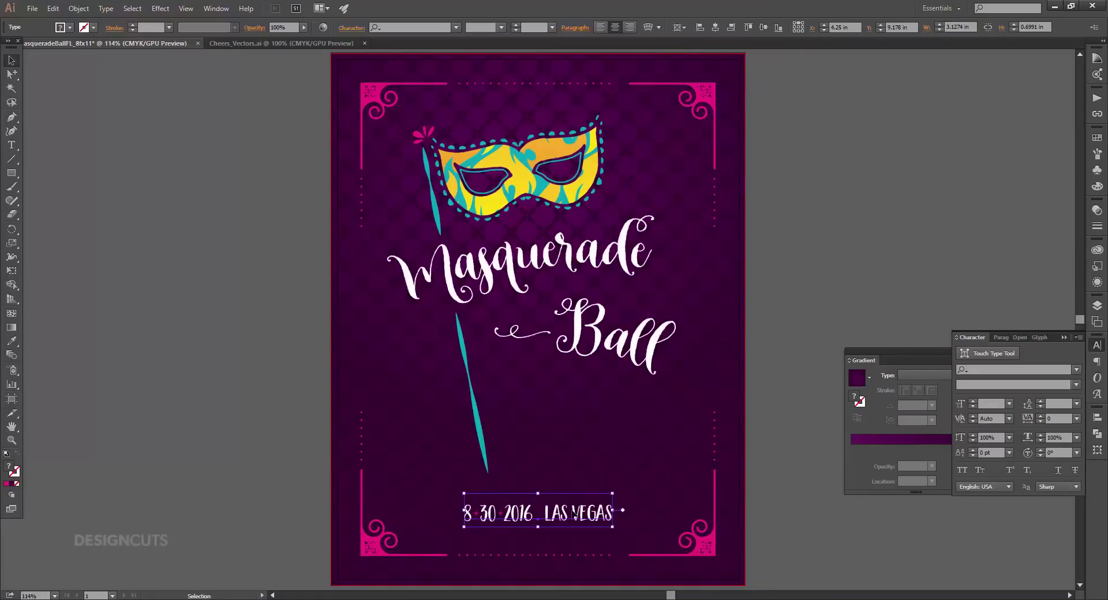
pyautogui.moveTo(571, 513); pyautogui.dragTo(571, 531)
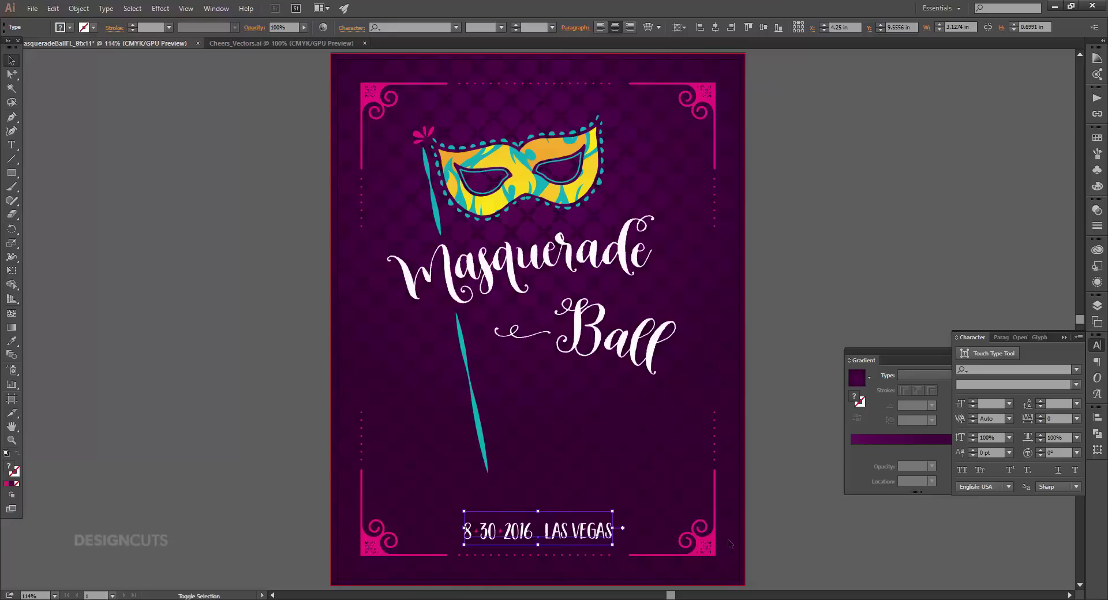
pyautogui.click(763, 548)
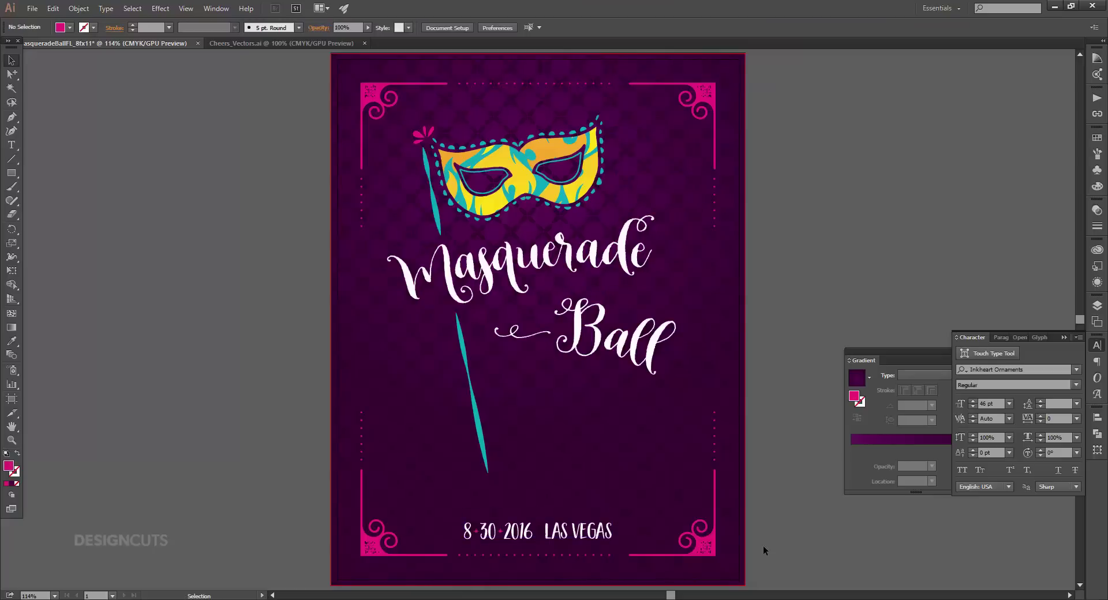
# Add an area text block about 3.66 by 2.25 in below "Ball" reading "Join us for a night of debauchery and glorious costumes".
pyautogui.press('t')
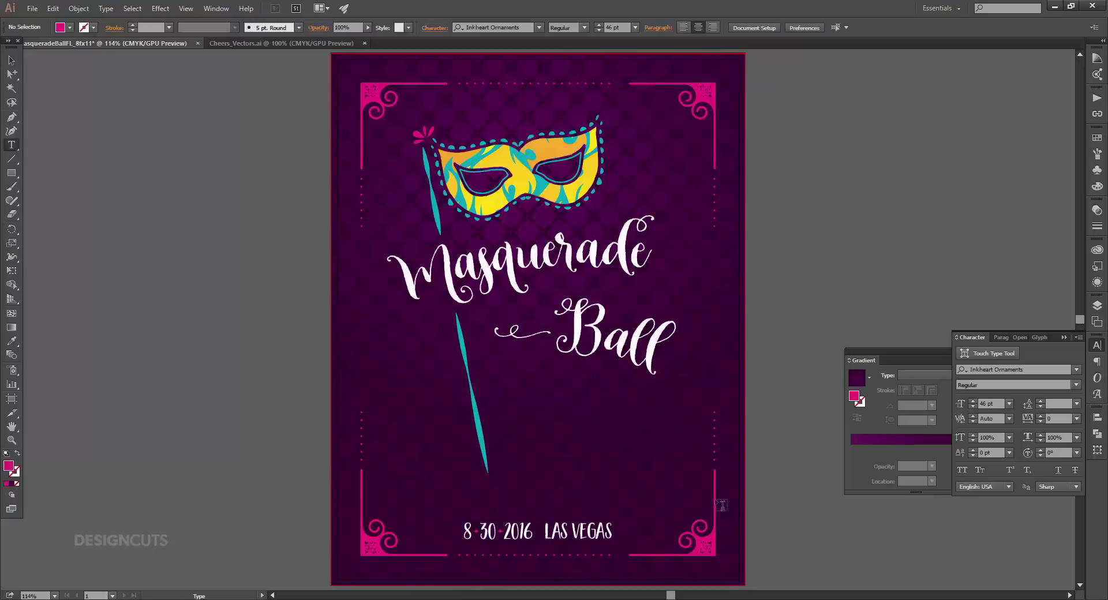
pyautogui.moveTo(500, 378); pyautogui.dragTo(674, 484)
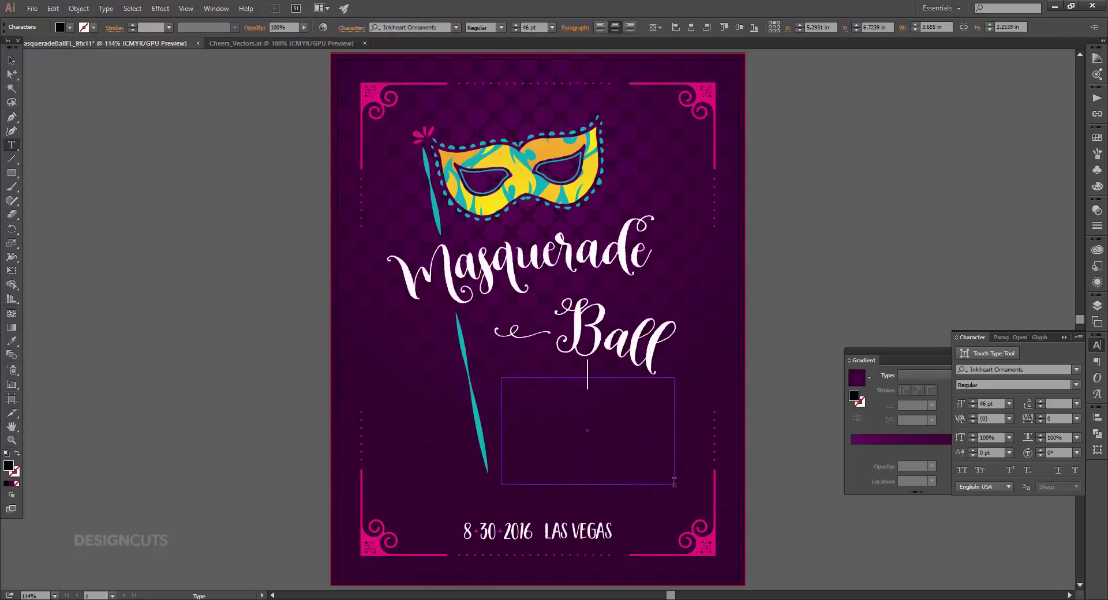
pyautogui.write('abcdef')
pyautogui.press('Escape')
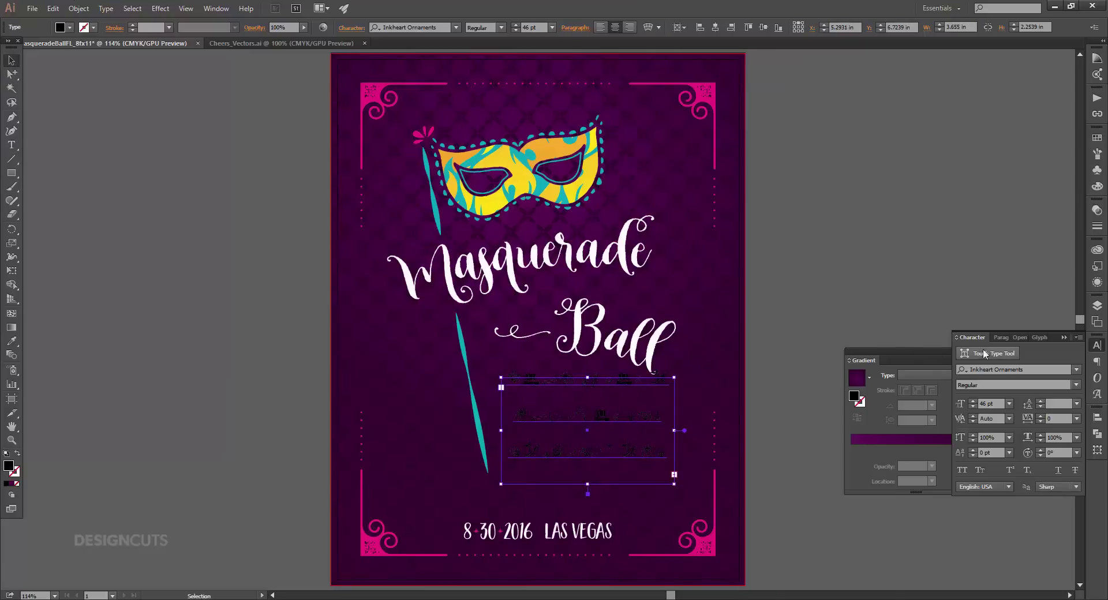
# Set the invitation copy in Naive Line Sans Bold at 24 pt with tracking of -20.
pyautogui.click(1041, 368)
pyautogui.write('naive')
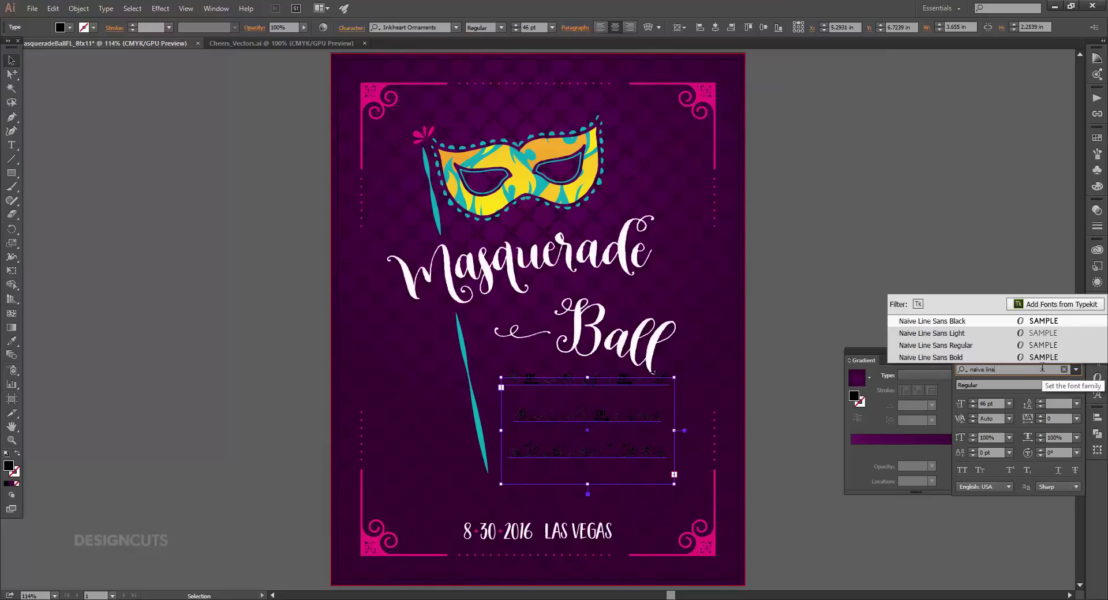
pyautogui.write(' line')
pyautogui.click(1015, 357)
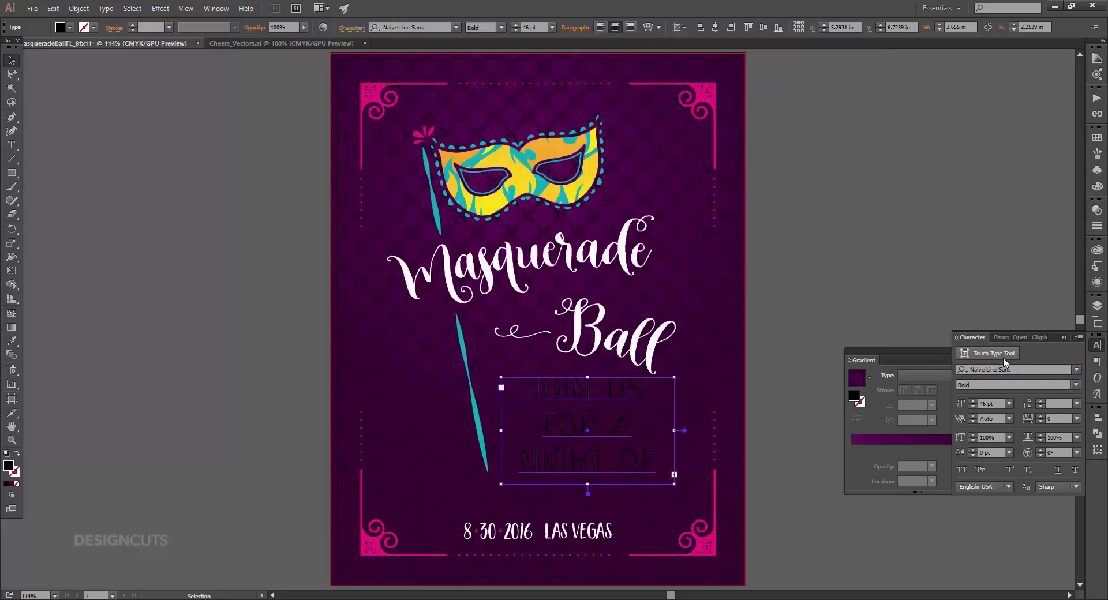
pyautogui.doubleClick(982, 403)
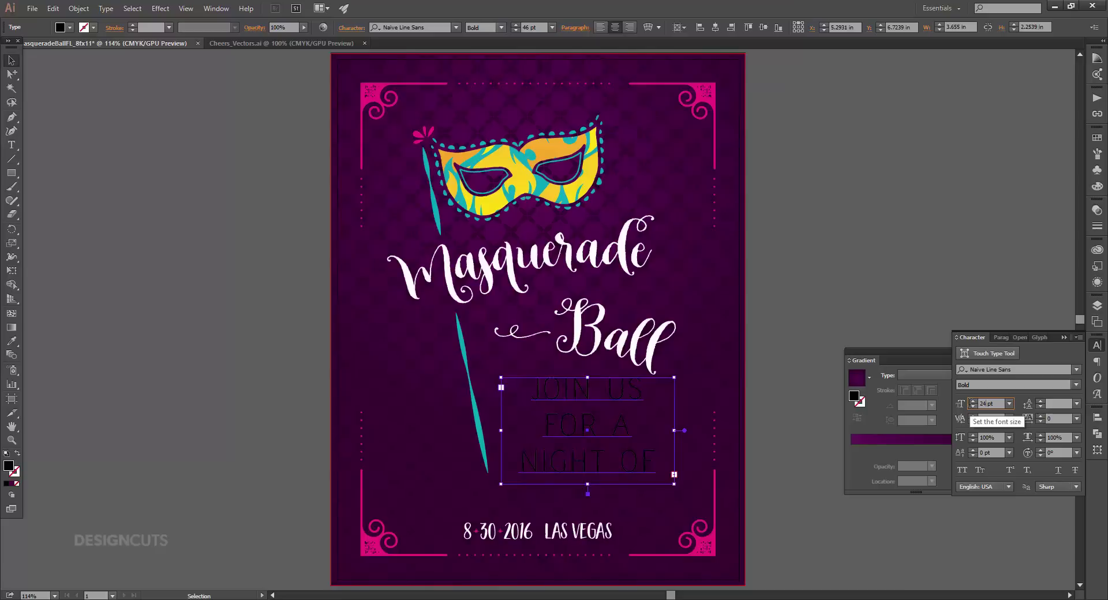
pyautogui.write('24')
pyautogui.press('Return')
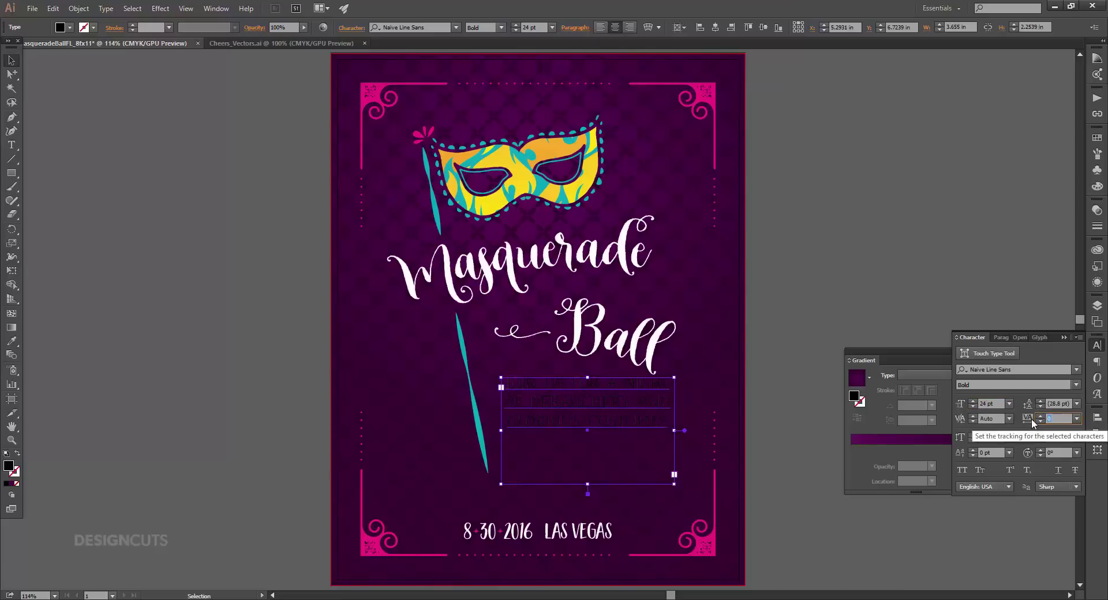
pyautogui.write('0')
pyautogui.press('Return')
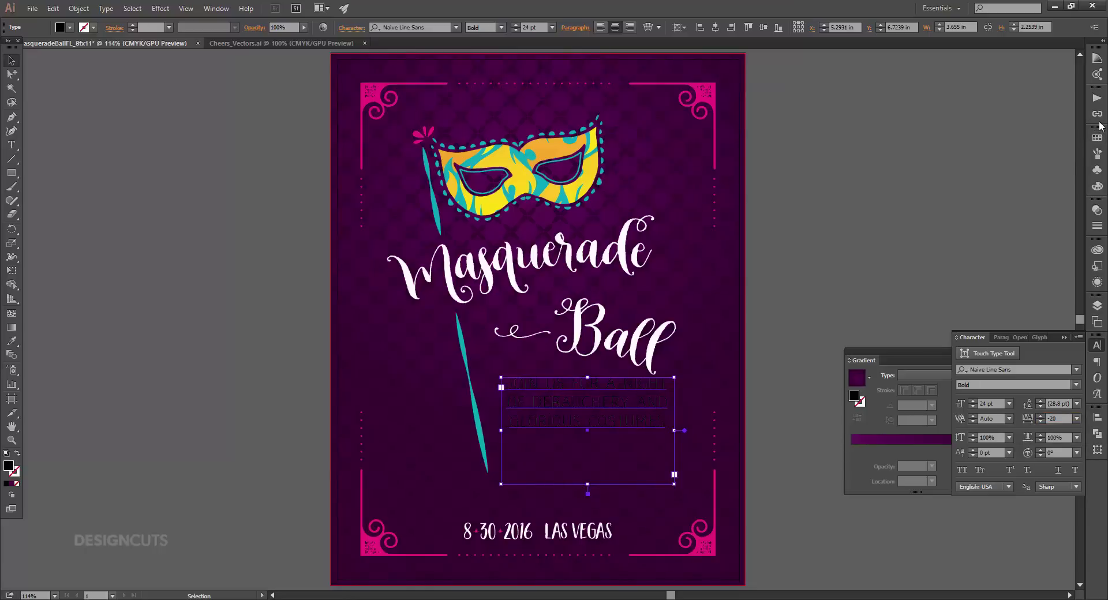
# Fill the invitation copy with yellow mixed from 10% magenta, 100% yellow and 0% black.
pyautogui.click(1097, 186)
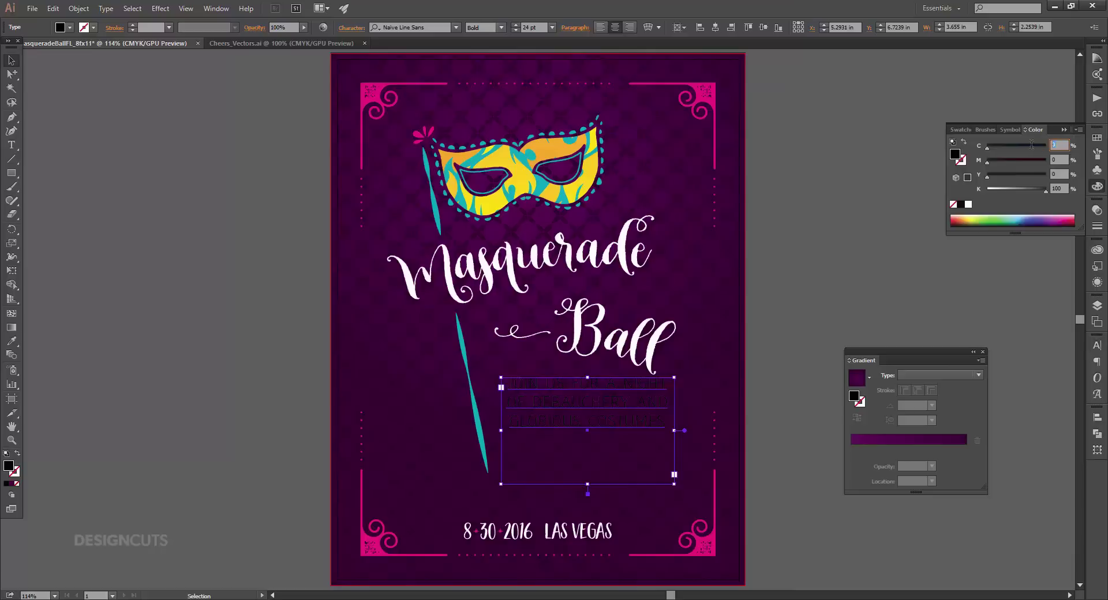
pyautogui.press('Tab')
pyautogui.press('Tab')
pyautogui.write('100')
pyautogui.press('Tab')
pyautogui.write('0')
pyautogui.press('Tab')
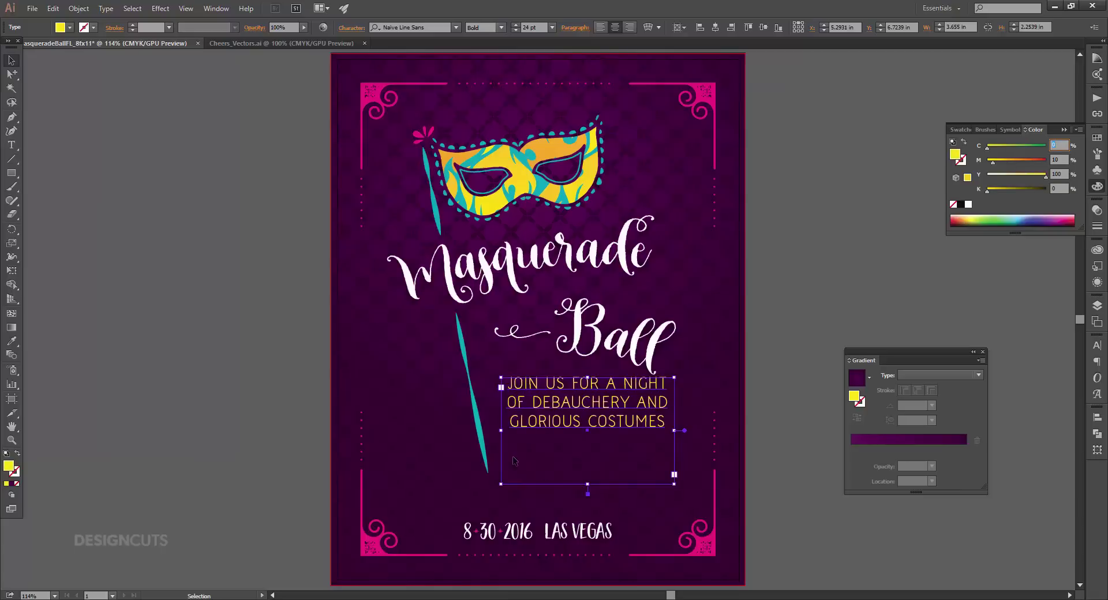
# Left-align the invitation paragraph.
pyautogui.click(1097, 362)
pyautogui.click(961, 353)
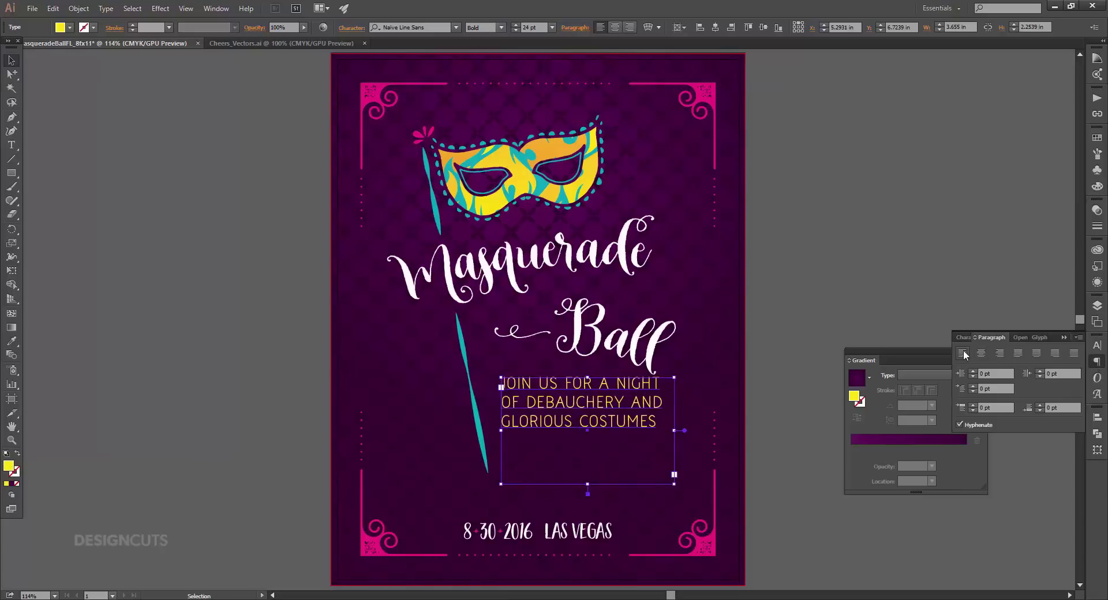
pyautogui.click(1098, 362)
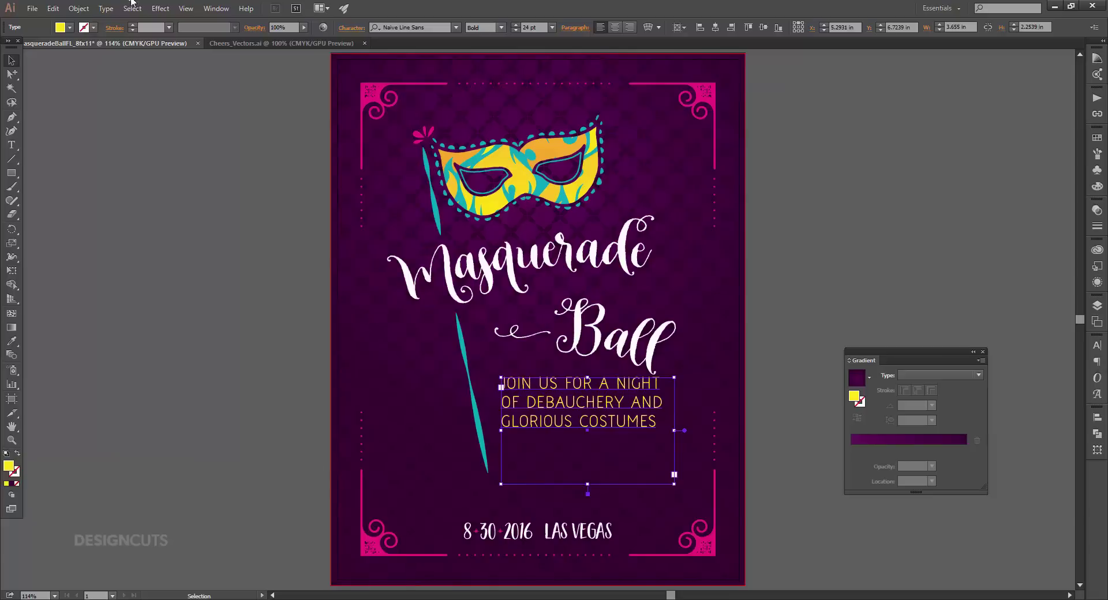
# Break the invitation copy after "FOR" and "OF", and move the text block down to about Y 7.26 in.
pyautogui.press('t')
pyautogui.click(595, 384)
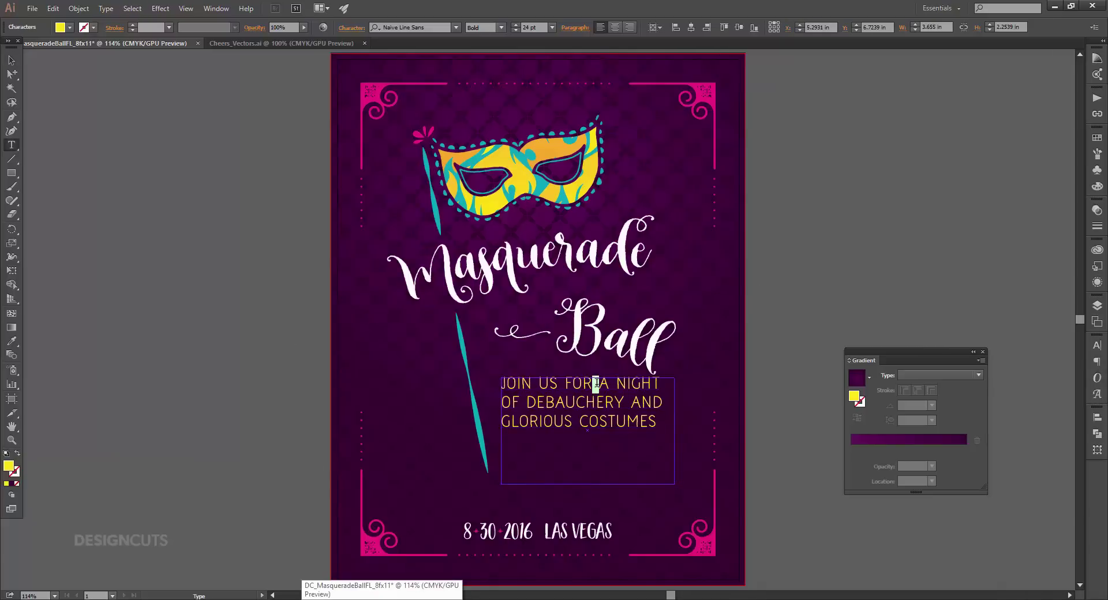
pyautogui.press('Return')
pyautogui.moveTo(585, 401); pyautogui.dragTo(595, 400)
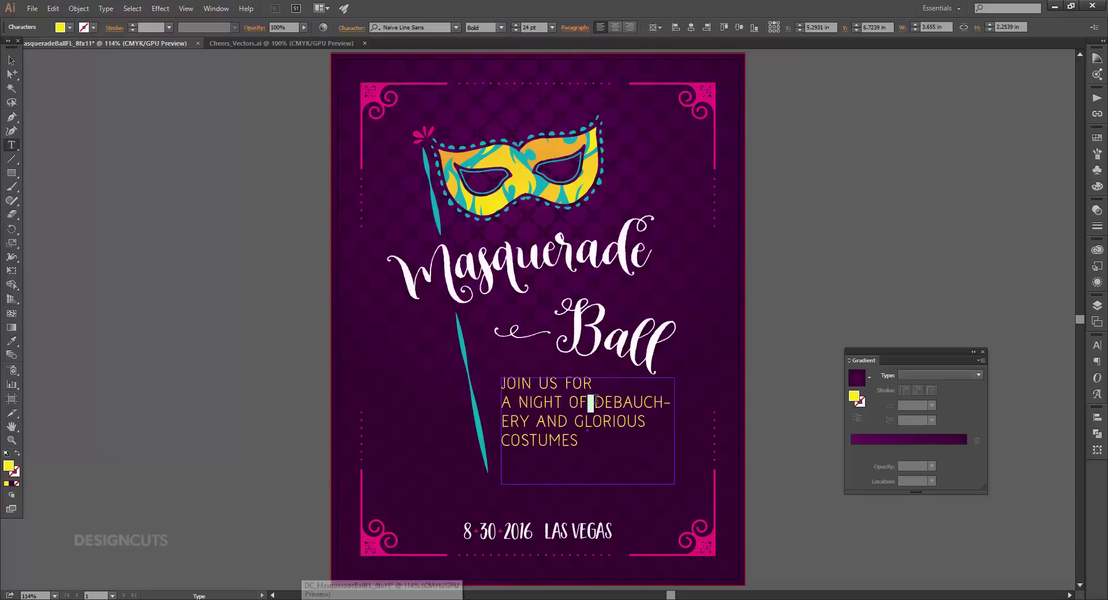
pyautogui.press('Return')
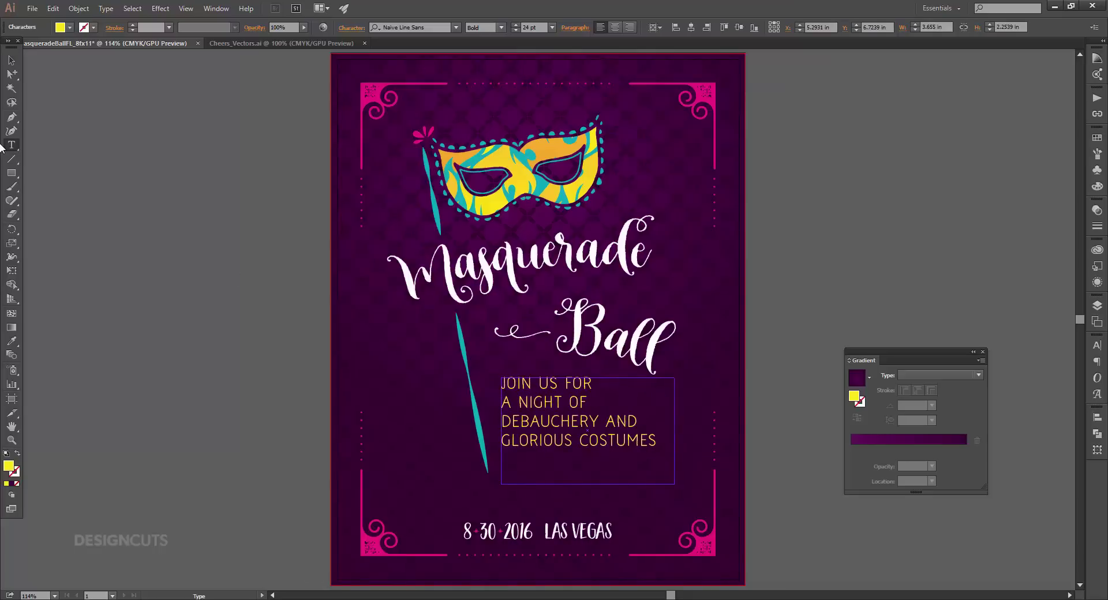
pyautogui.click(12, 60)
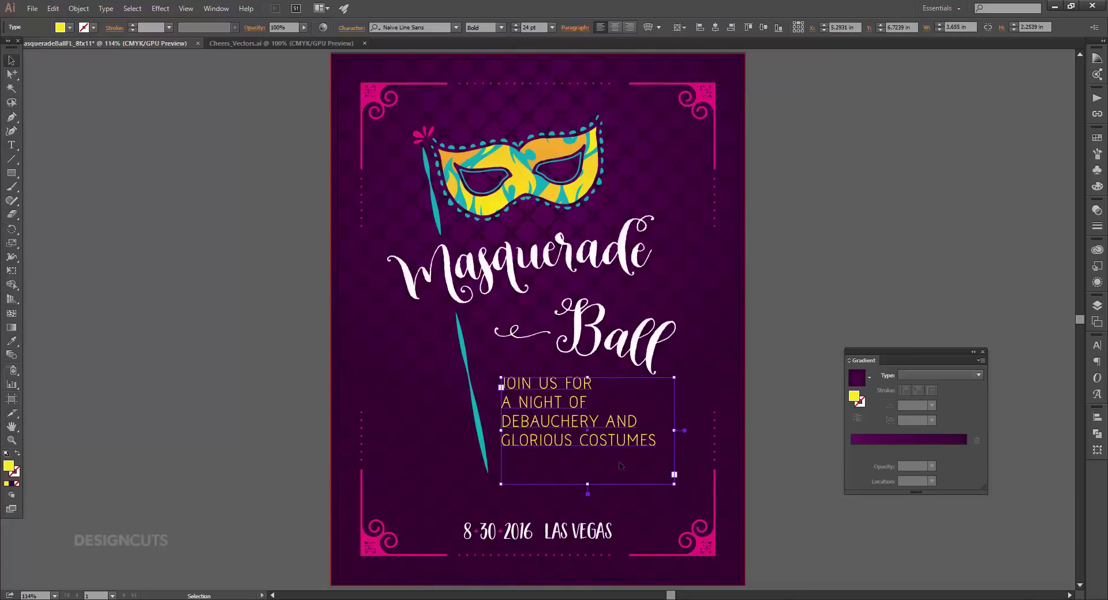
pyautogui.moveTo(631, 446); pyautogui.dragTo(632, 470)
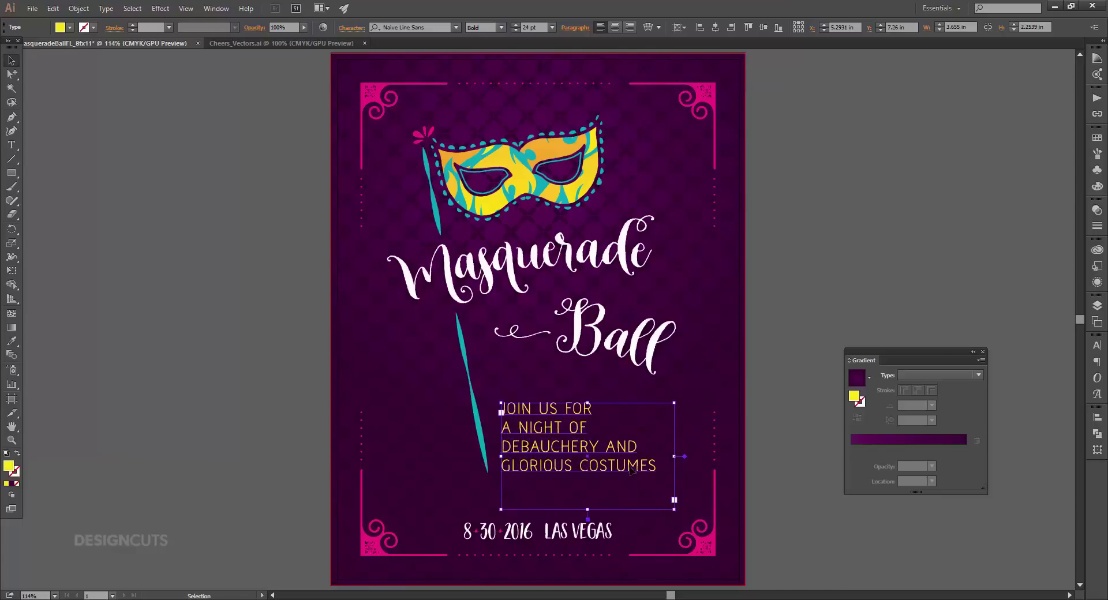
# Slant the left edge of the invitation's text frame by shifting its lower-left corner right, so the lines follow the mask stick.
pyautogui.press('a')
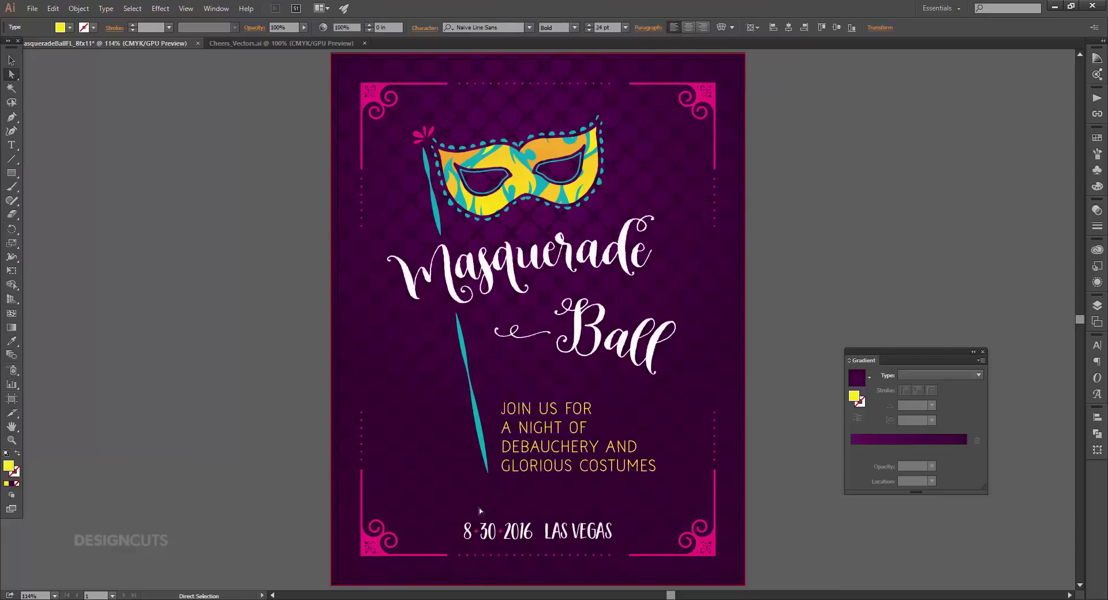
pyautogui.click(479, 508)
pyautogui.click(500, 510)
pyautogui.hotkey('shift', 'Right')
pyautogui.hotkey('shift', 'Right')
pyautogui.hotkey('shift', 'Right')
pyautogui.hotkey('shift', 'Right')
pyautogui.hotkey('shift', 'Left')
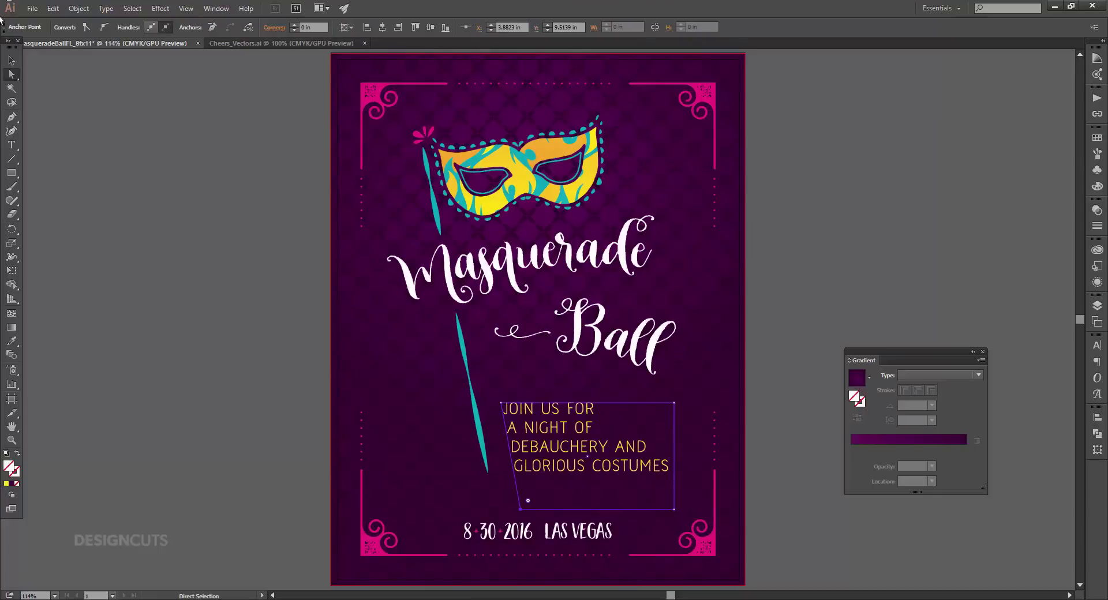
pyautogui.click(12, 60)
pyautogui.click(216, 282)
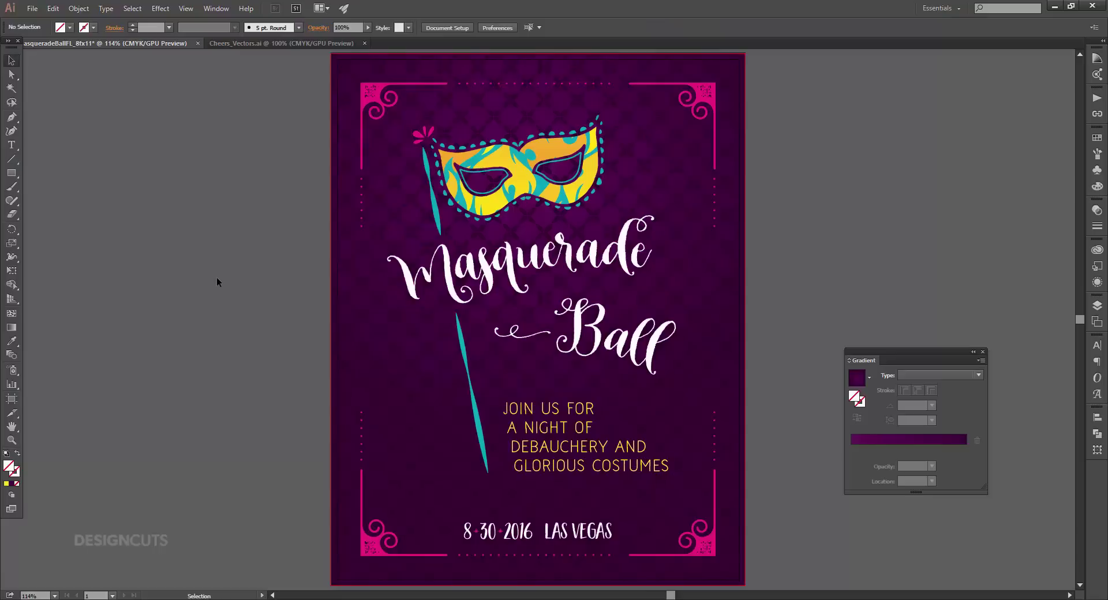
# Add a text block left of the mask stick reading "$50 TIX", "MASK REQUIRED" and "COSTUME ENCOURAGED", separated by blank lines.
pyautogui.press('t')
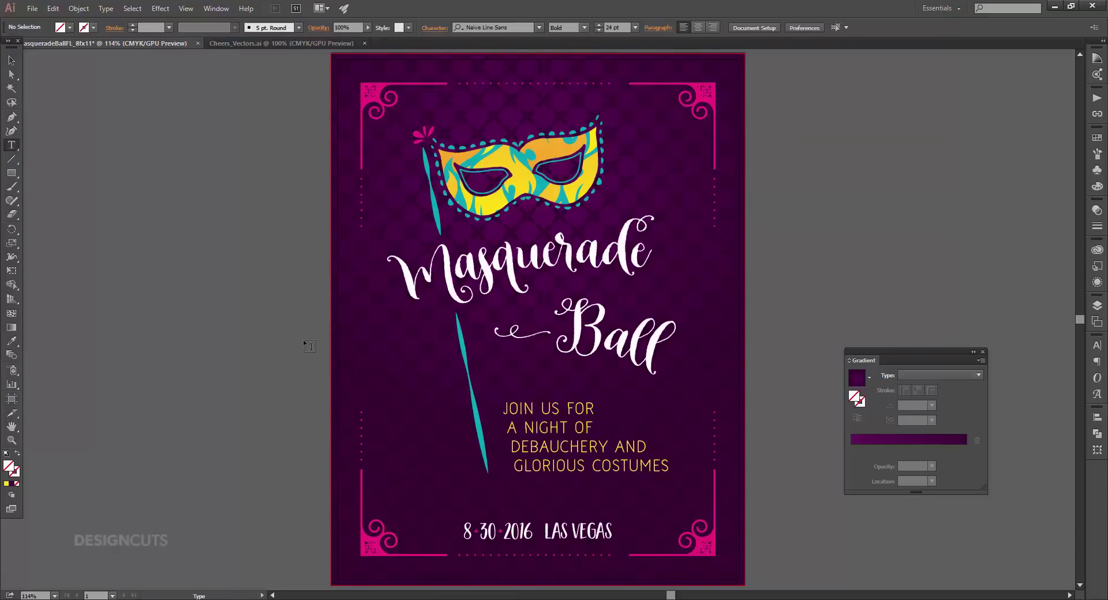
pyautogui.click(388, 395)
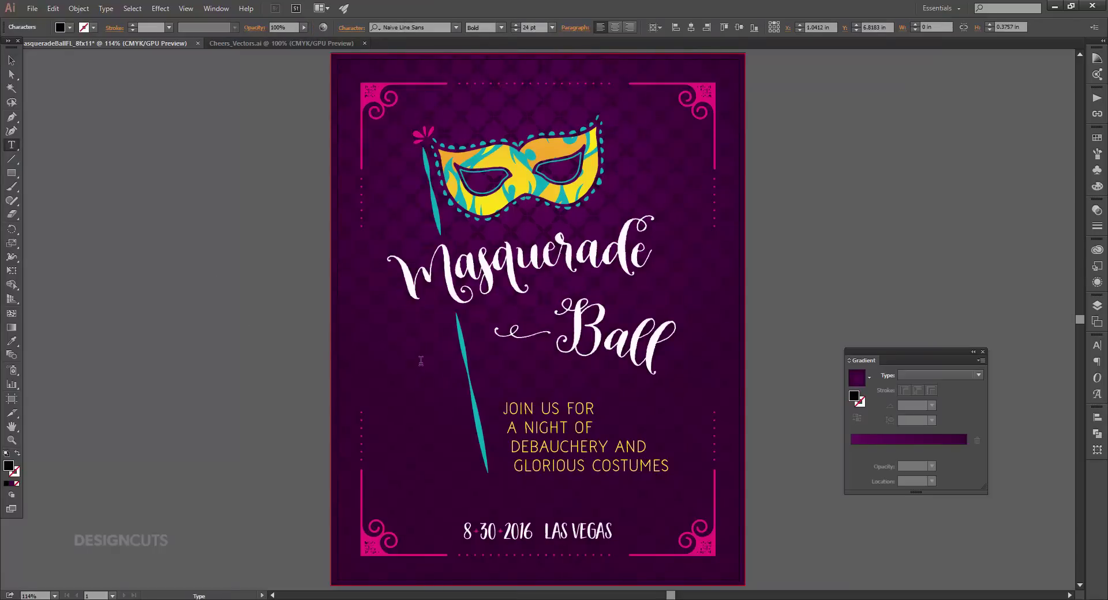
pyautogui.write('8PM TIL')
pyautogui.press('Return')
pyautogui.press('Return')
pyautogui.write('REQUIRED')
pyautogui.press('Return')
pyautogui.write('21+ENCOURA')
pyautogui.click(8, 58)
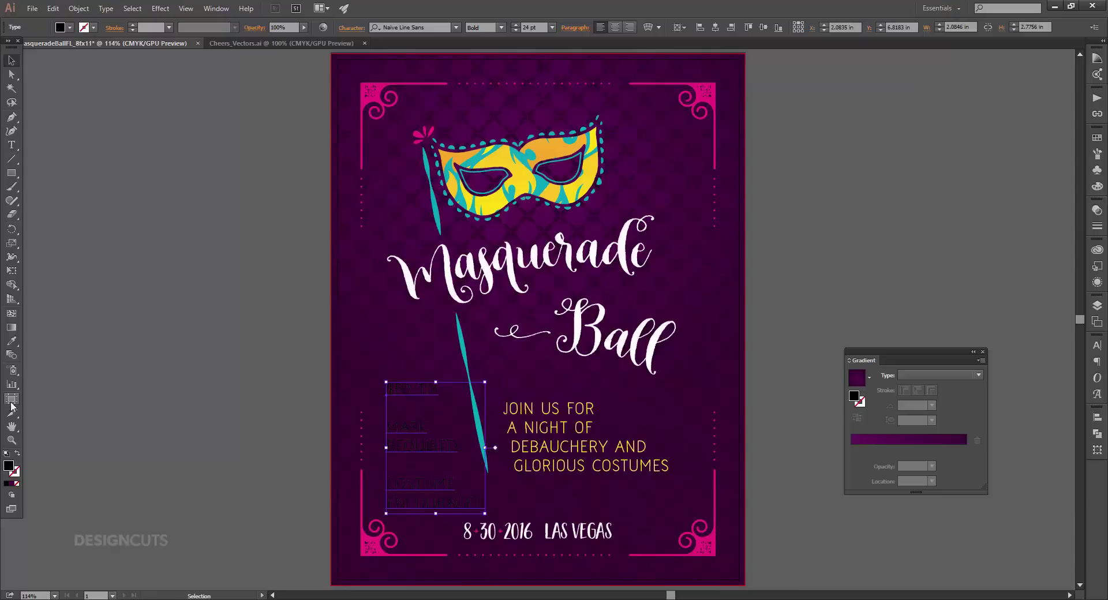
# Fill the ticket and costume details with the teal sampled from the mask's trim and show their character settings.
pyautogui.click(13, 341)
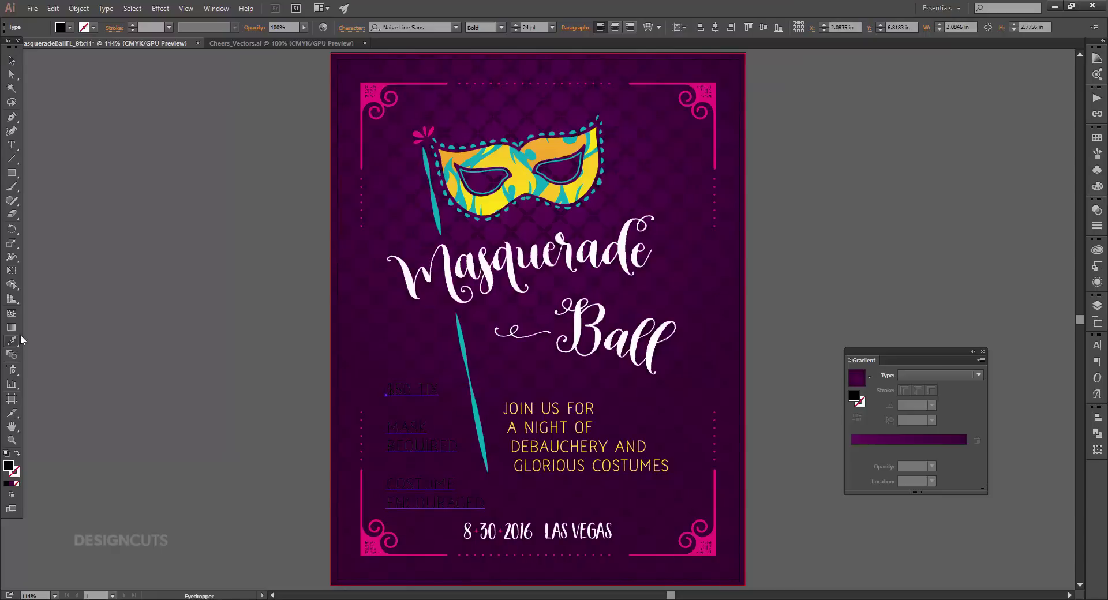
pyautogui.click(454, 143)
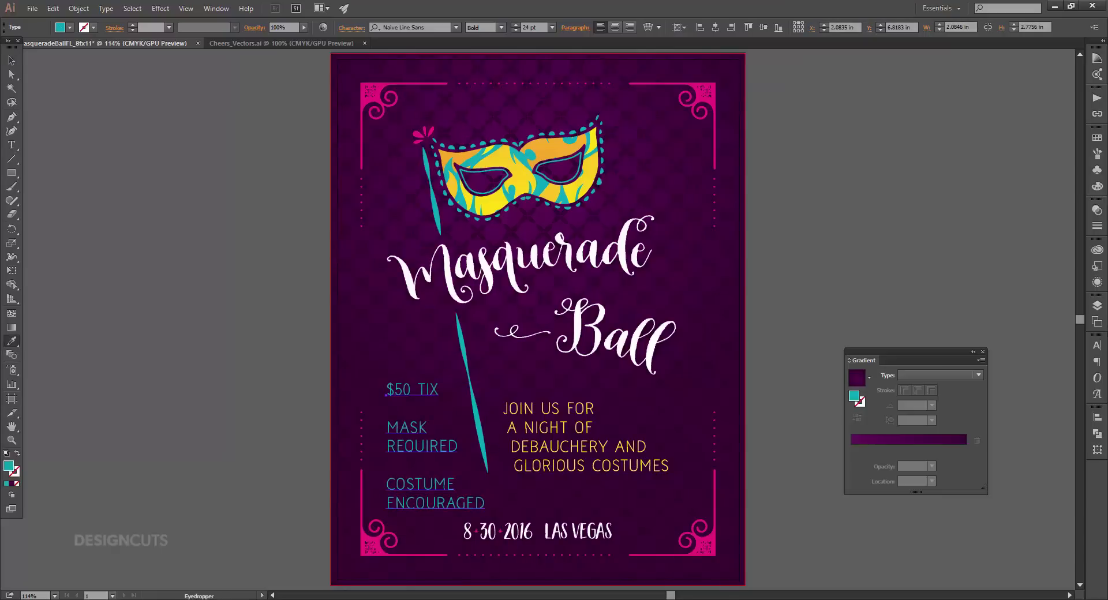
pyautogui.click(1098, 345)
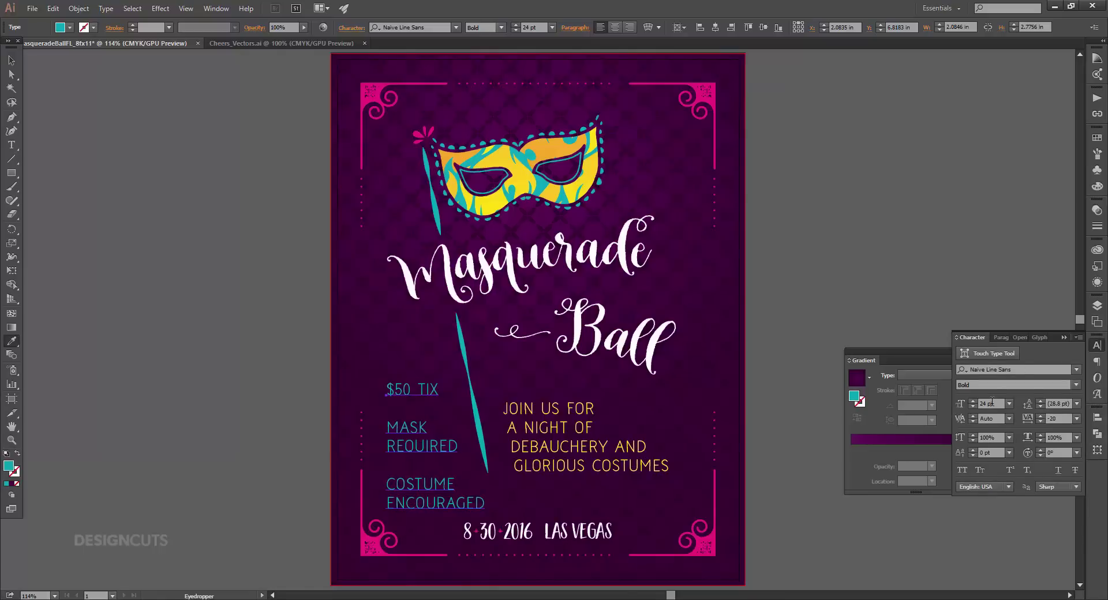
# Set the ticket and costume details to the Regular font style at 14 pt.
pyautogui.click(1075, 385)
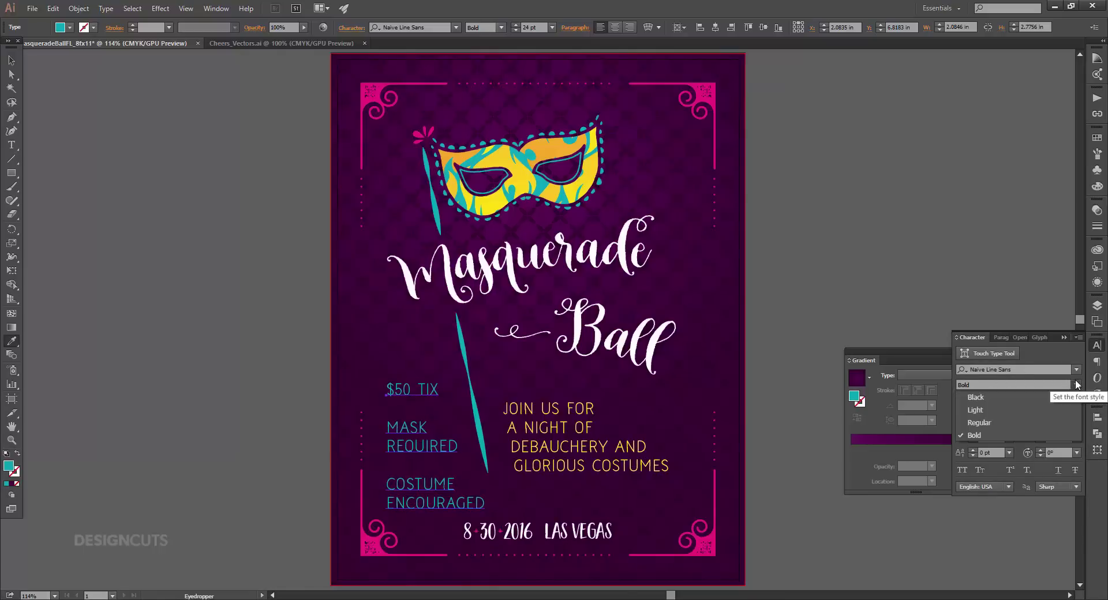
pyautogui.click(991, 423)
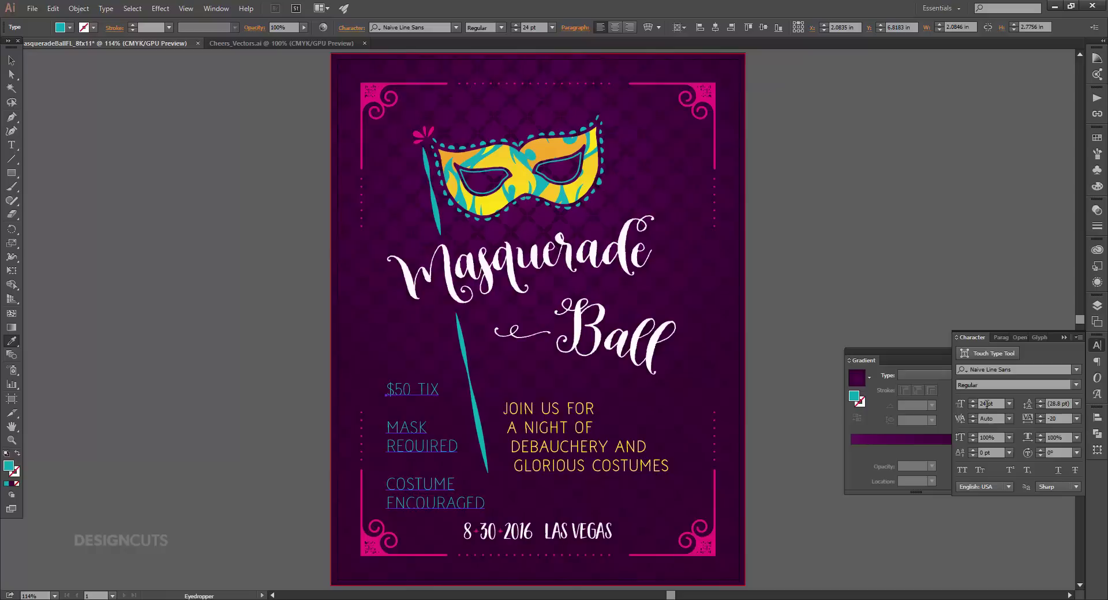
pyautogui.click(977, 403)
pyautogui.write('14')
pyautogui.press('Return')
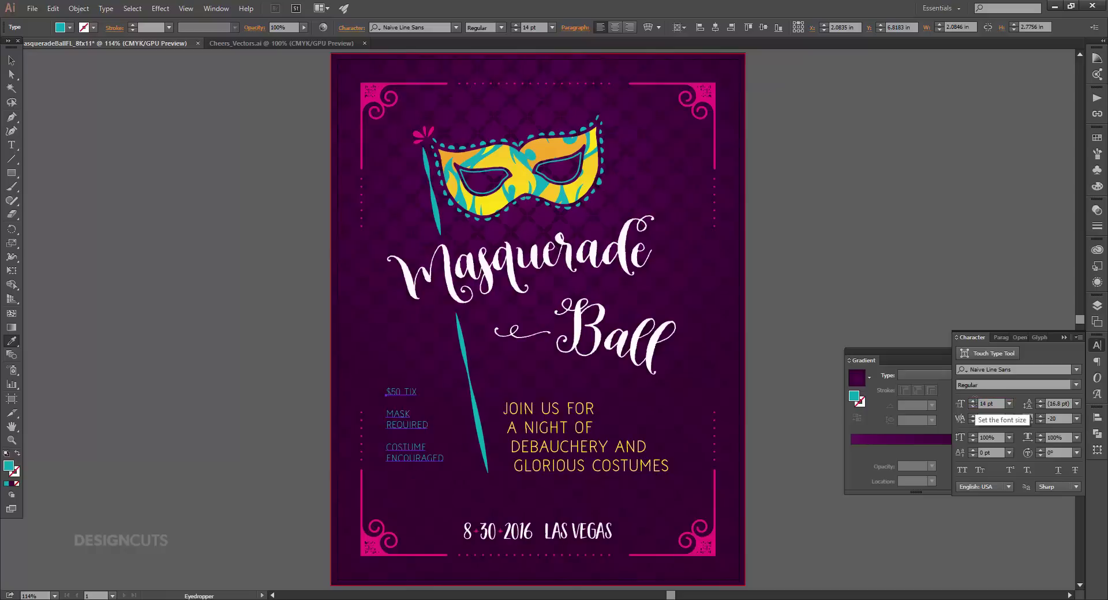
# Nudge the ticket and costume details slightly right, raise the block a little beside the mask stick, and deselect it.
pyautogui.click(9, 60)
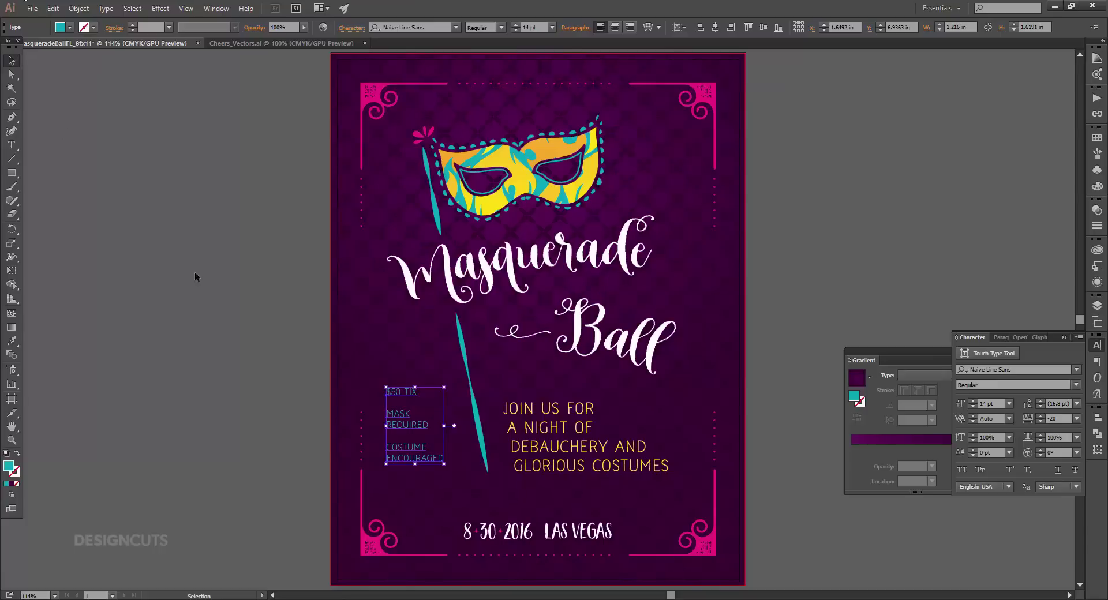
pyautogui.press('Right')
pyautogui.press('Right')
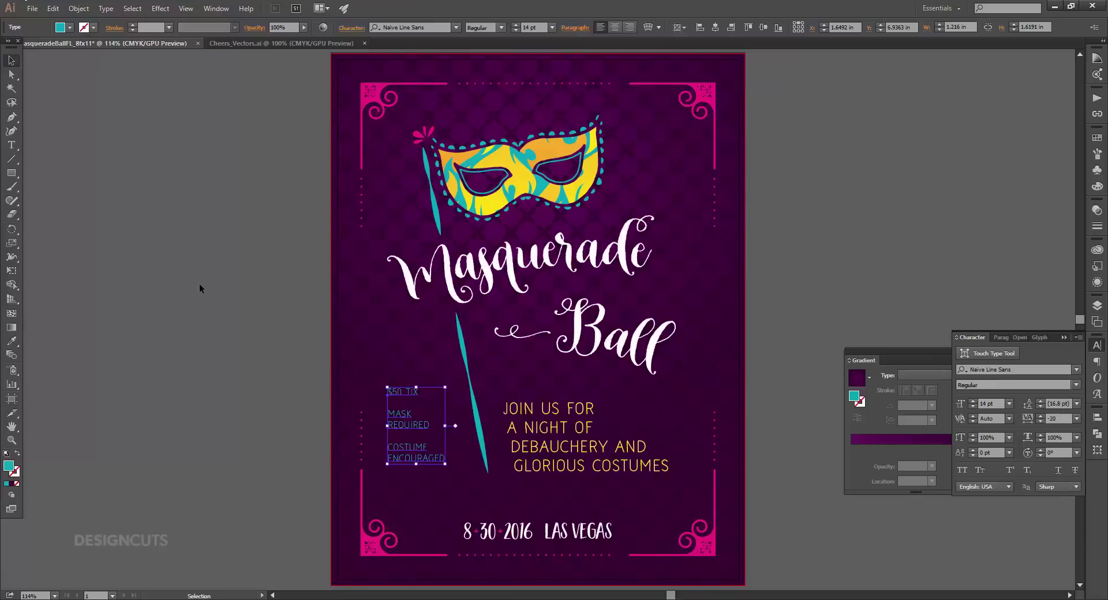
pyautogui.click(200, 288)
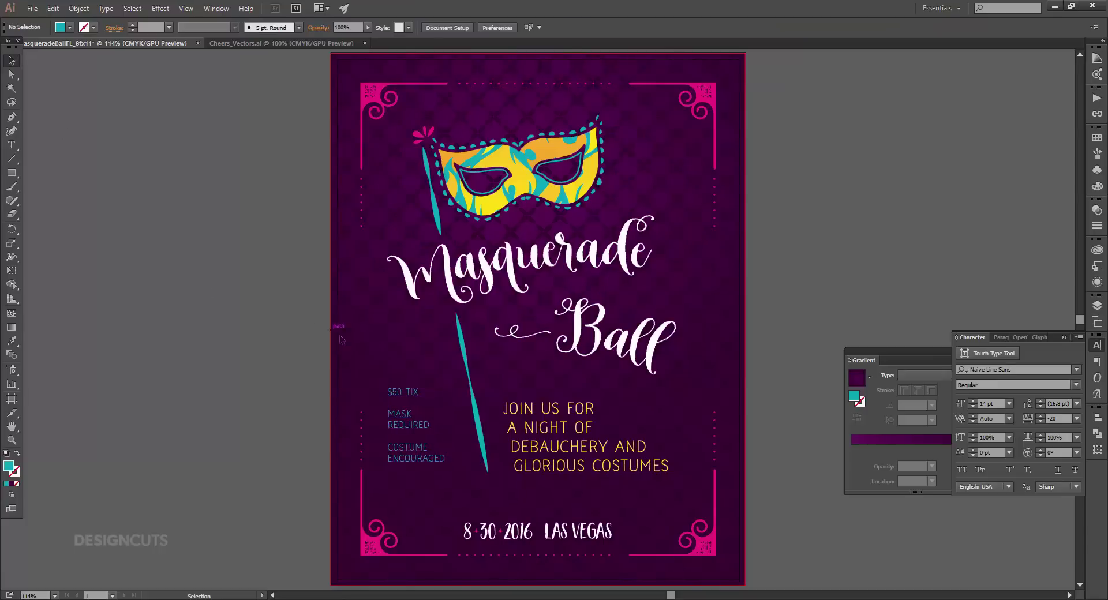
pyautogui.moveTo(404, 397); pyautogui.dragTo(404, 390)
pyautogui.click(257, 367)
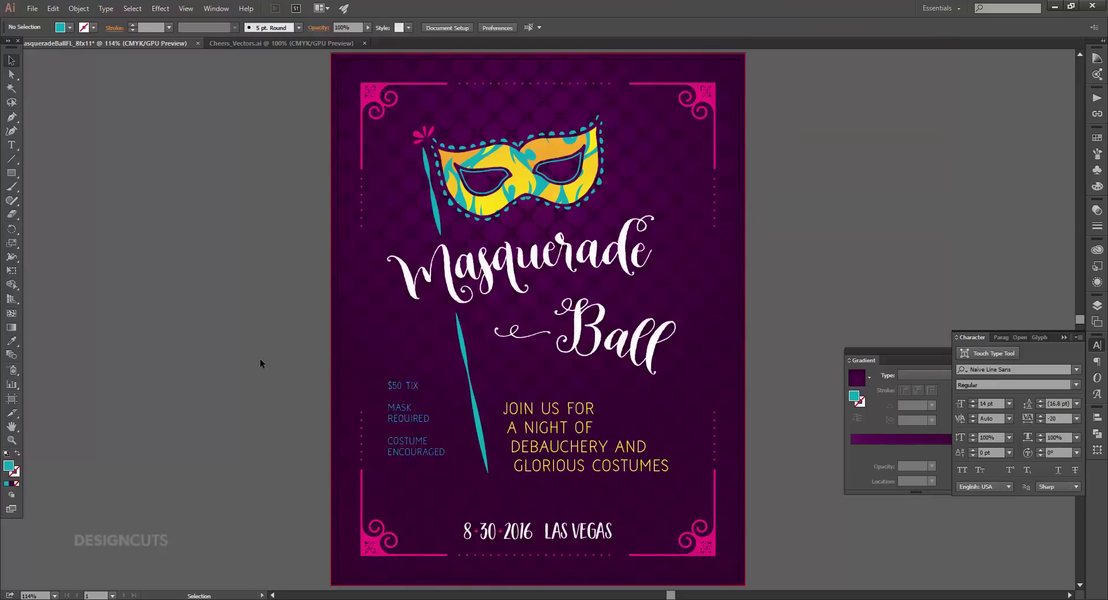